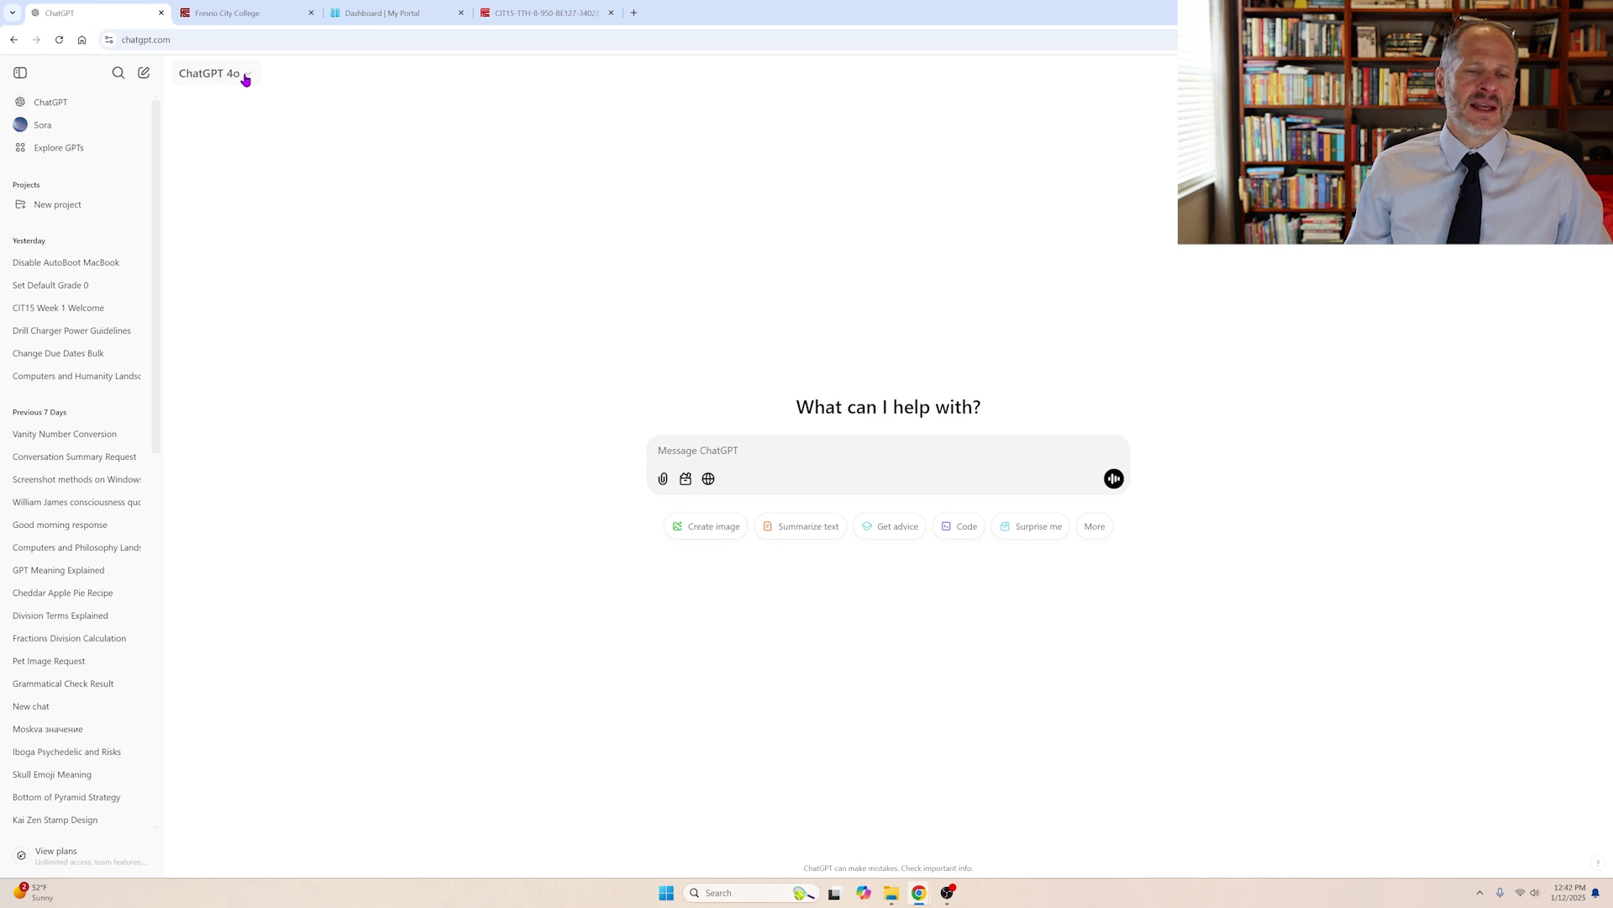
# Step: Check ChatGPT's model list and keep GPT-4o selected
pyautogui.click(246, 80)
pyautogui.click(245, 78)
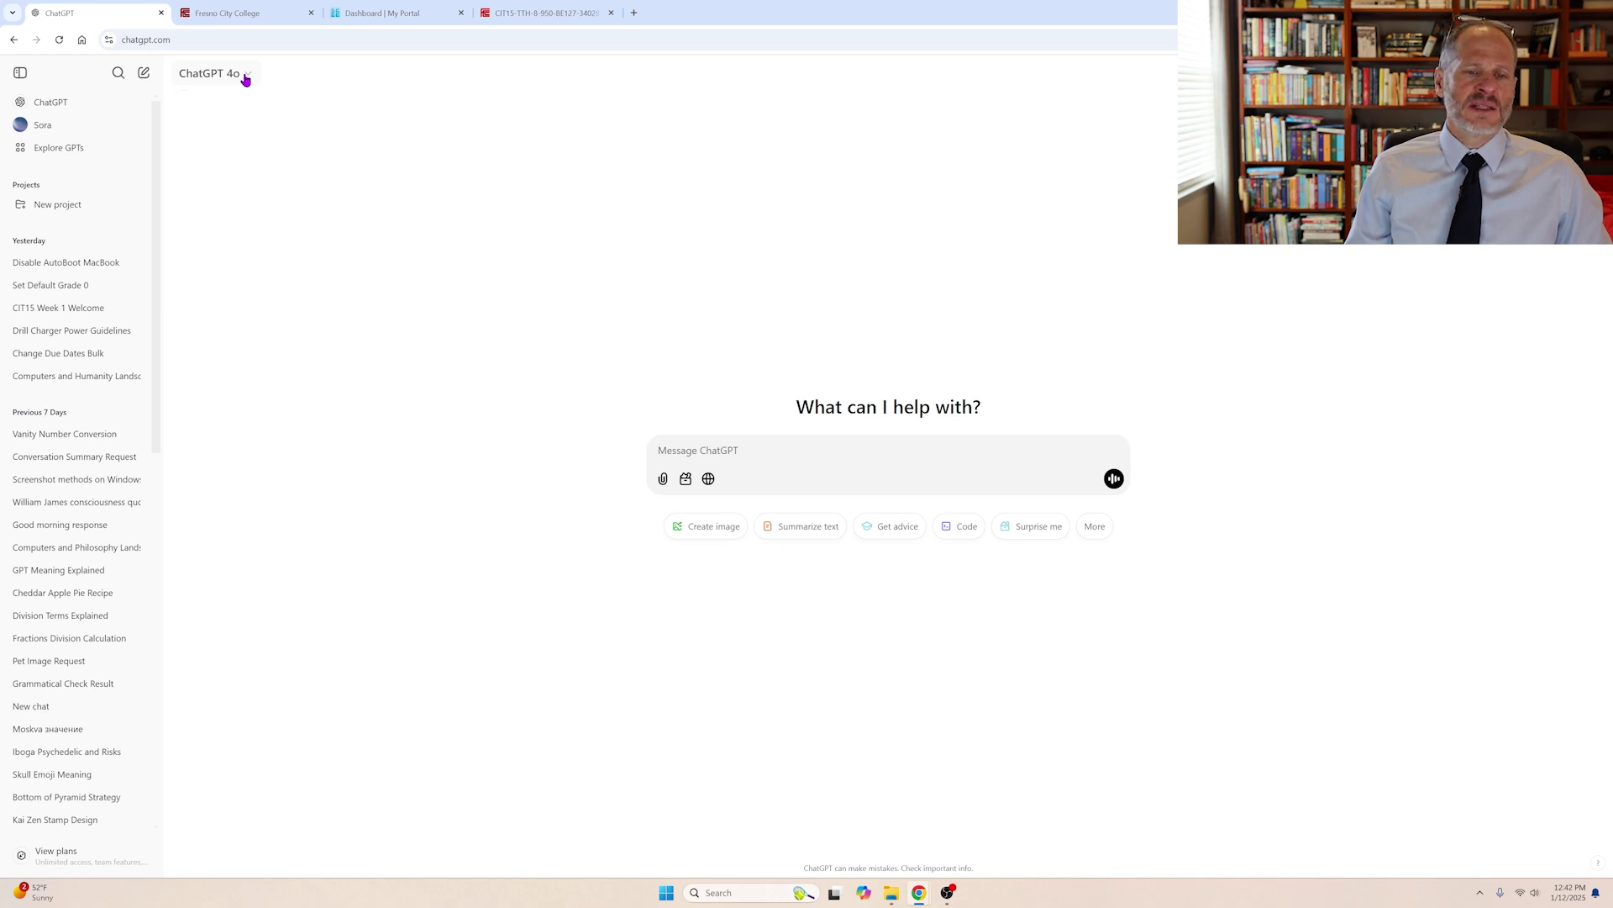
pyautogui.click(245, 78)
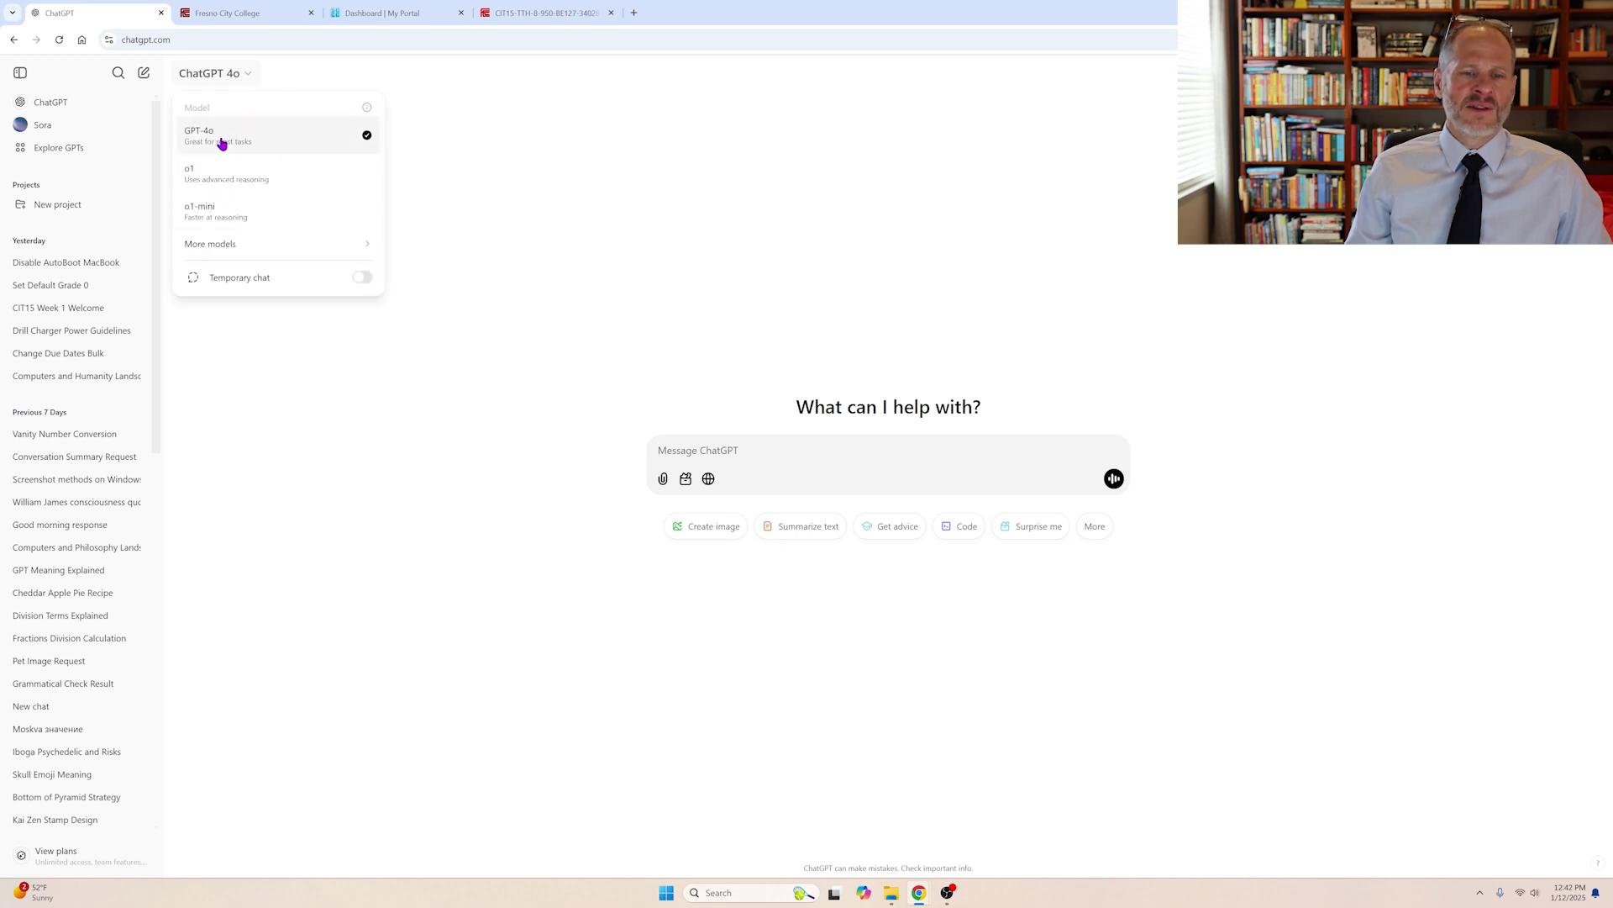
pyautogui.click(348, 146)
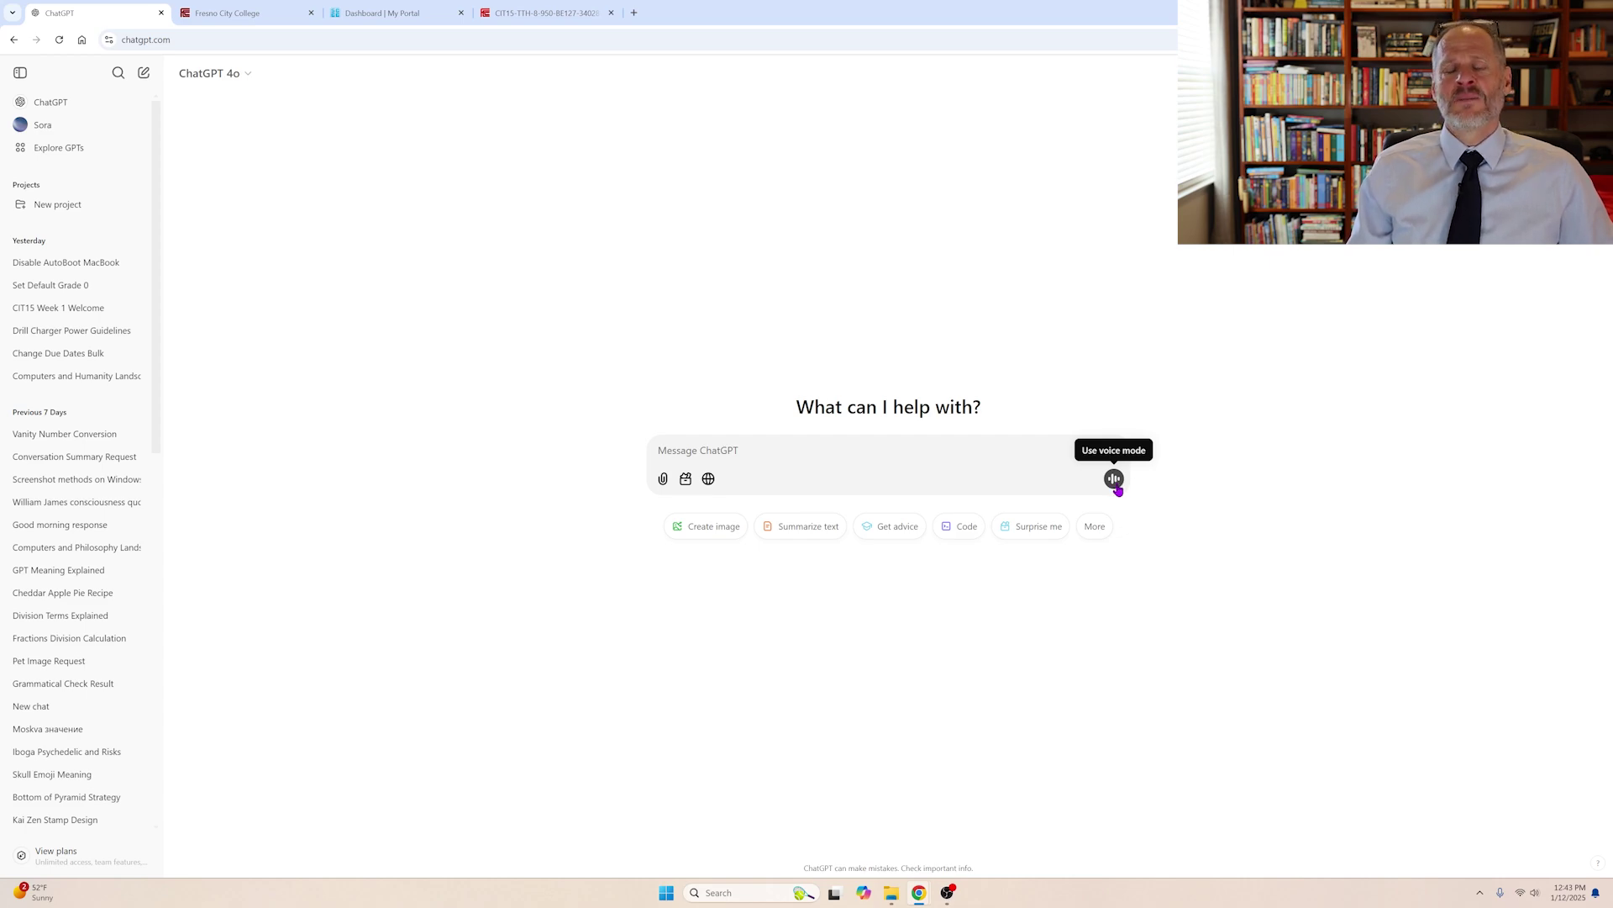
# Step: Switch to the Chrome window and close the ChatGPT tab
pyautogui.hotkey('alt', 'Tab')
pyautogui.hotkey('alt', 'Tab')
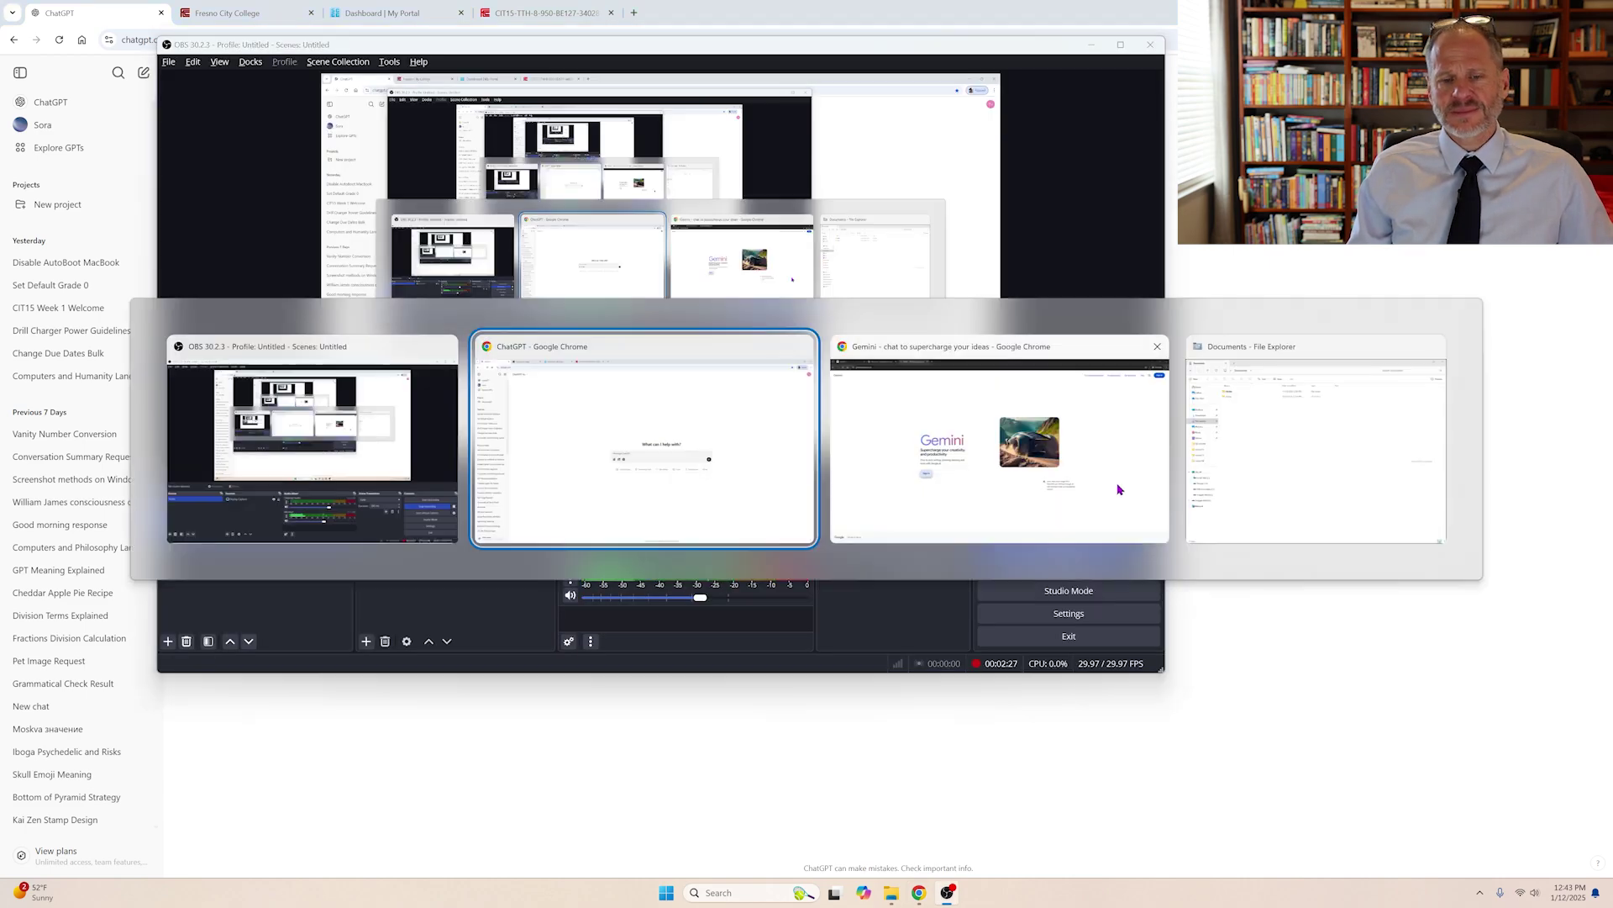
pyautogui.hotkey('alt', 'Tab')
pyautogui.hotkey('alt', 'Tab')
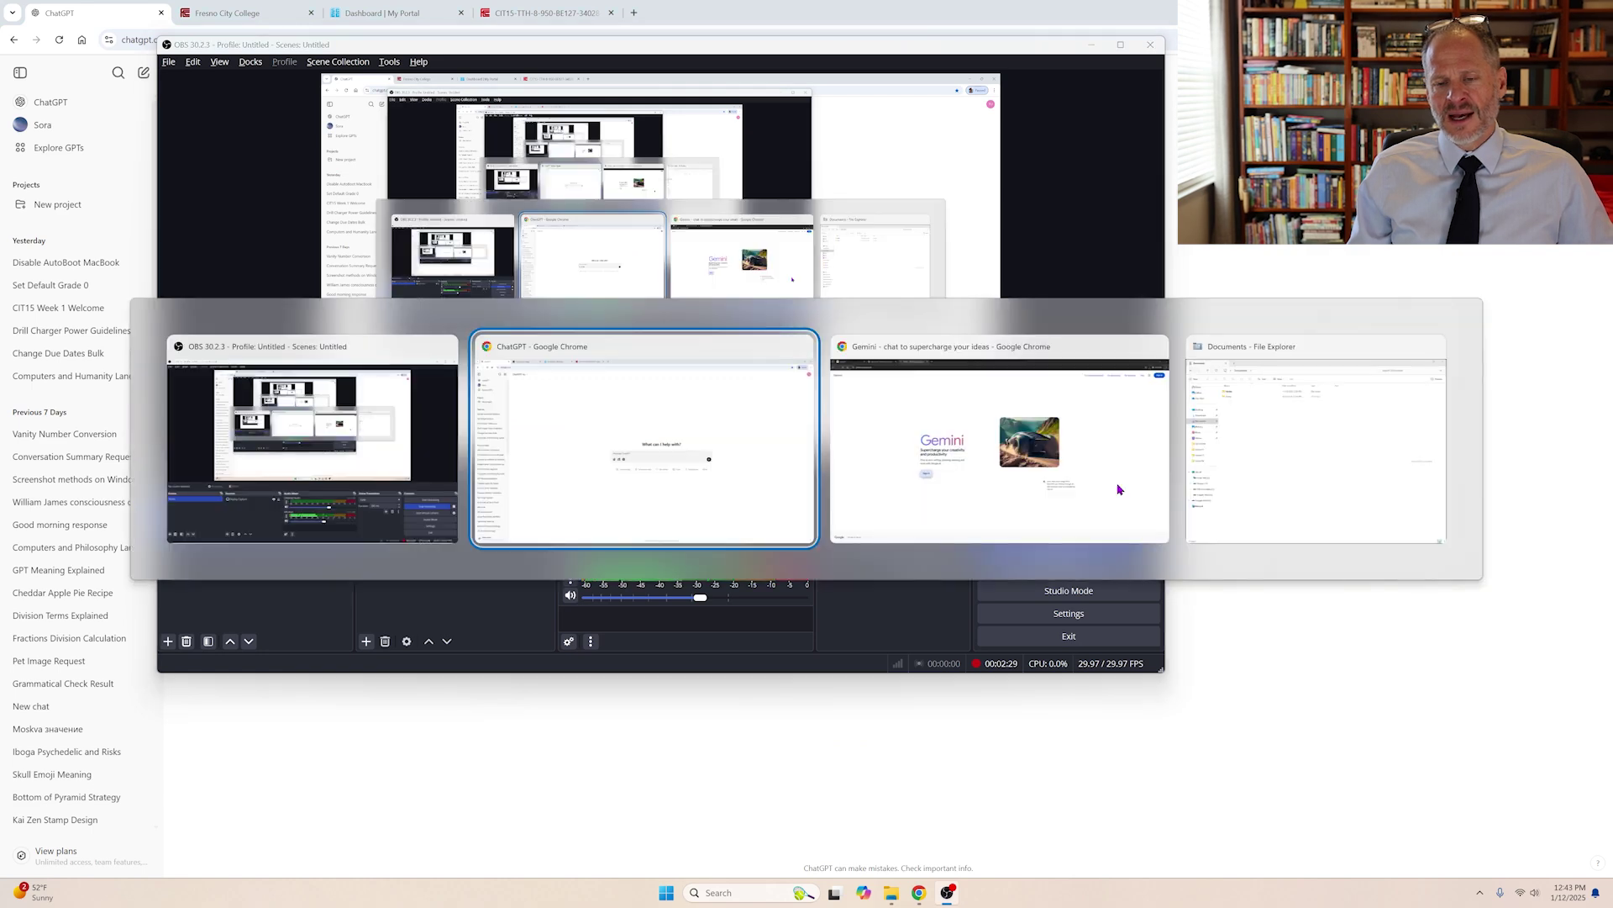
pyautogui.click(1118, 489)
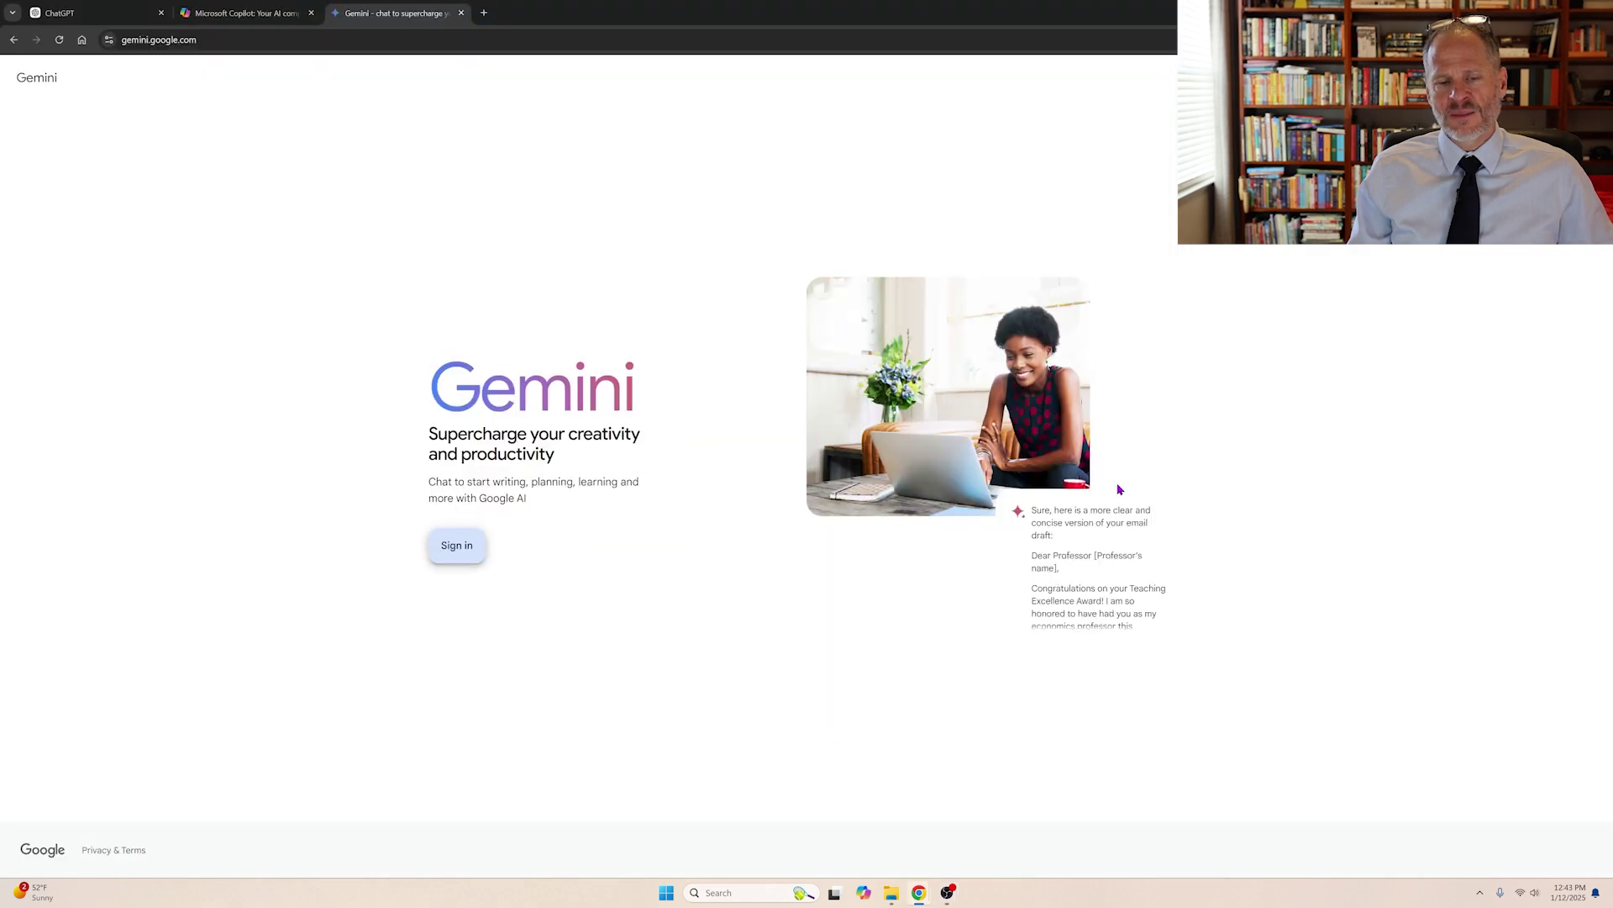
pyautogui.click(92, 13)
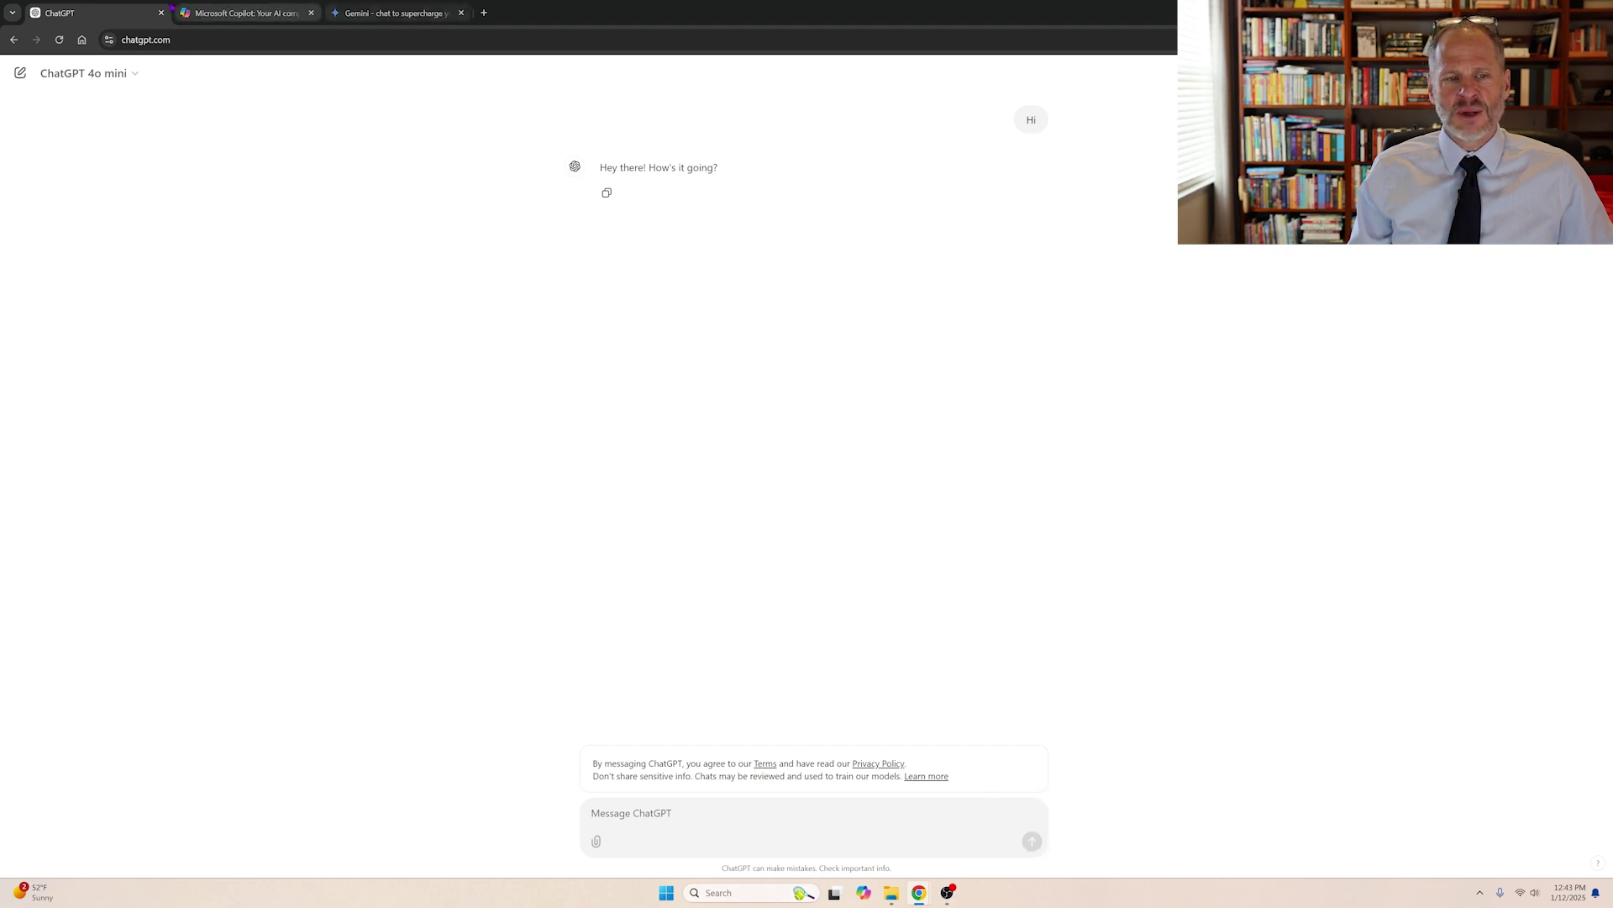
pyautogui.click(161, 12)
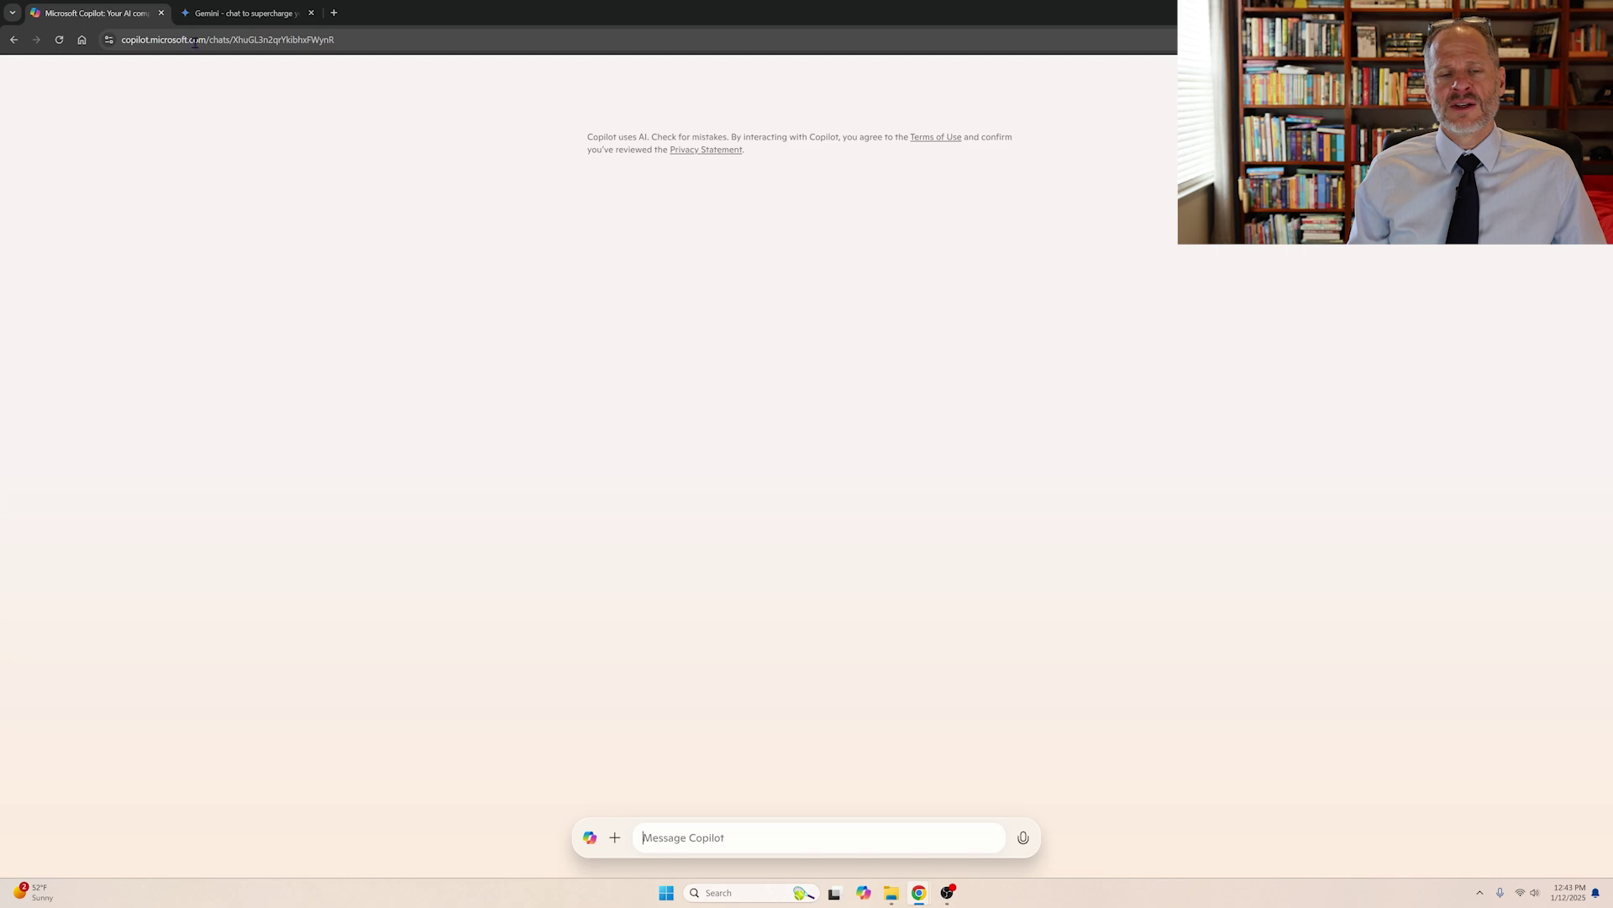
# Step: Open Microsoft Copilot from a 'microsoft copilot' incognito search and close the older Copilot tab
pyautogui.click(335, 14)
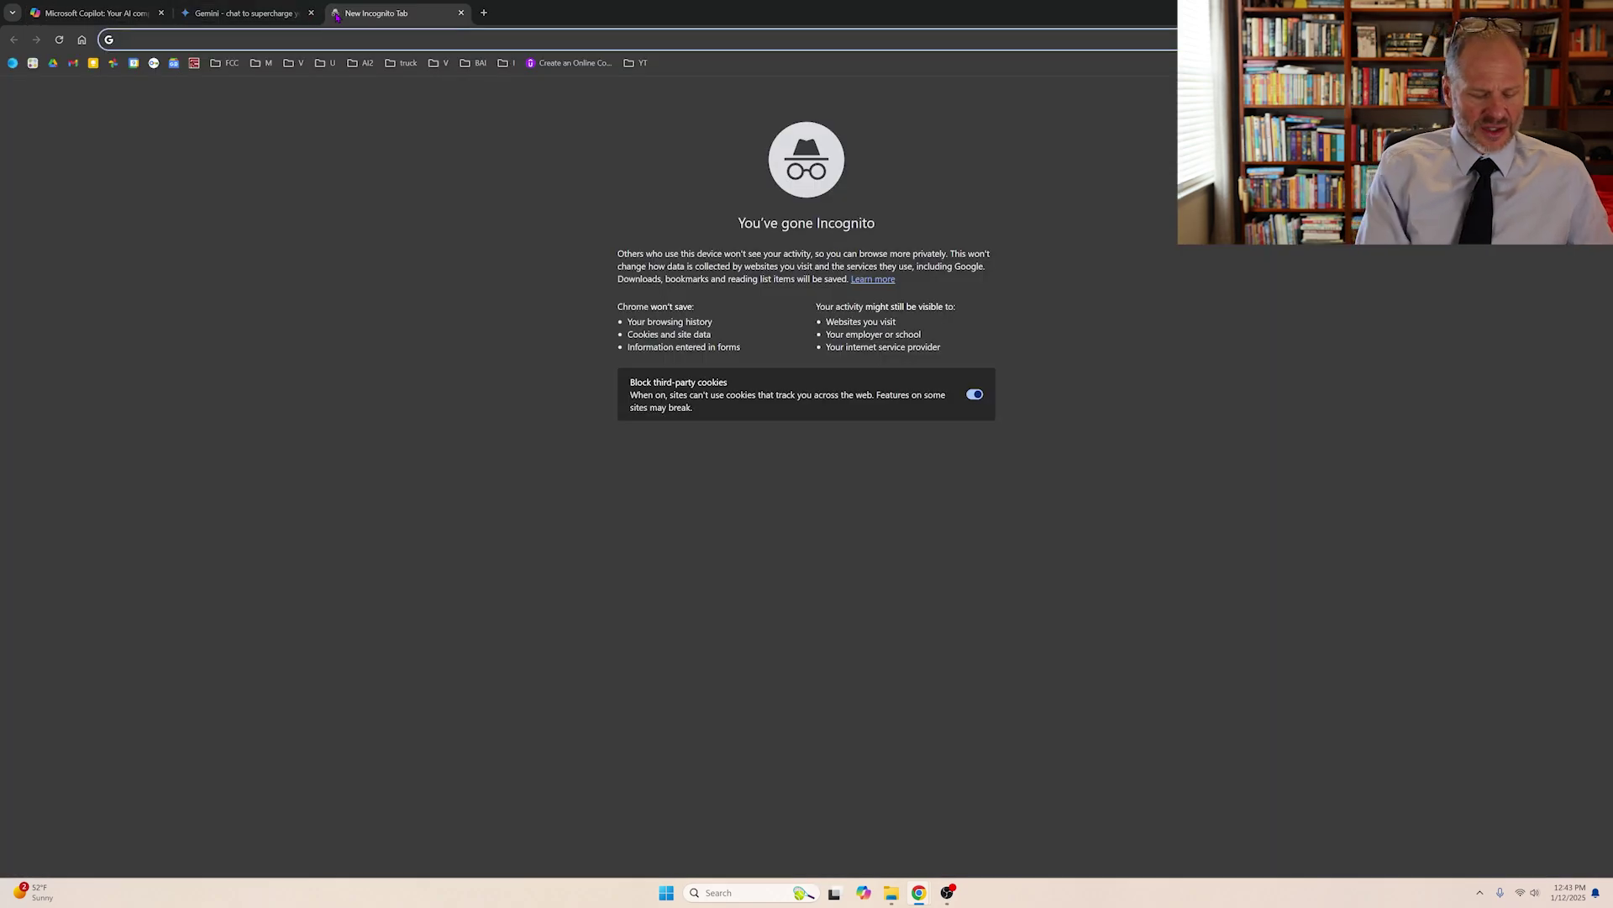
pyautogui.write('microsoft copilot')
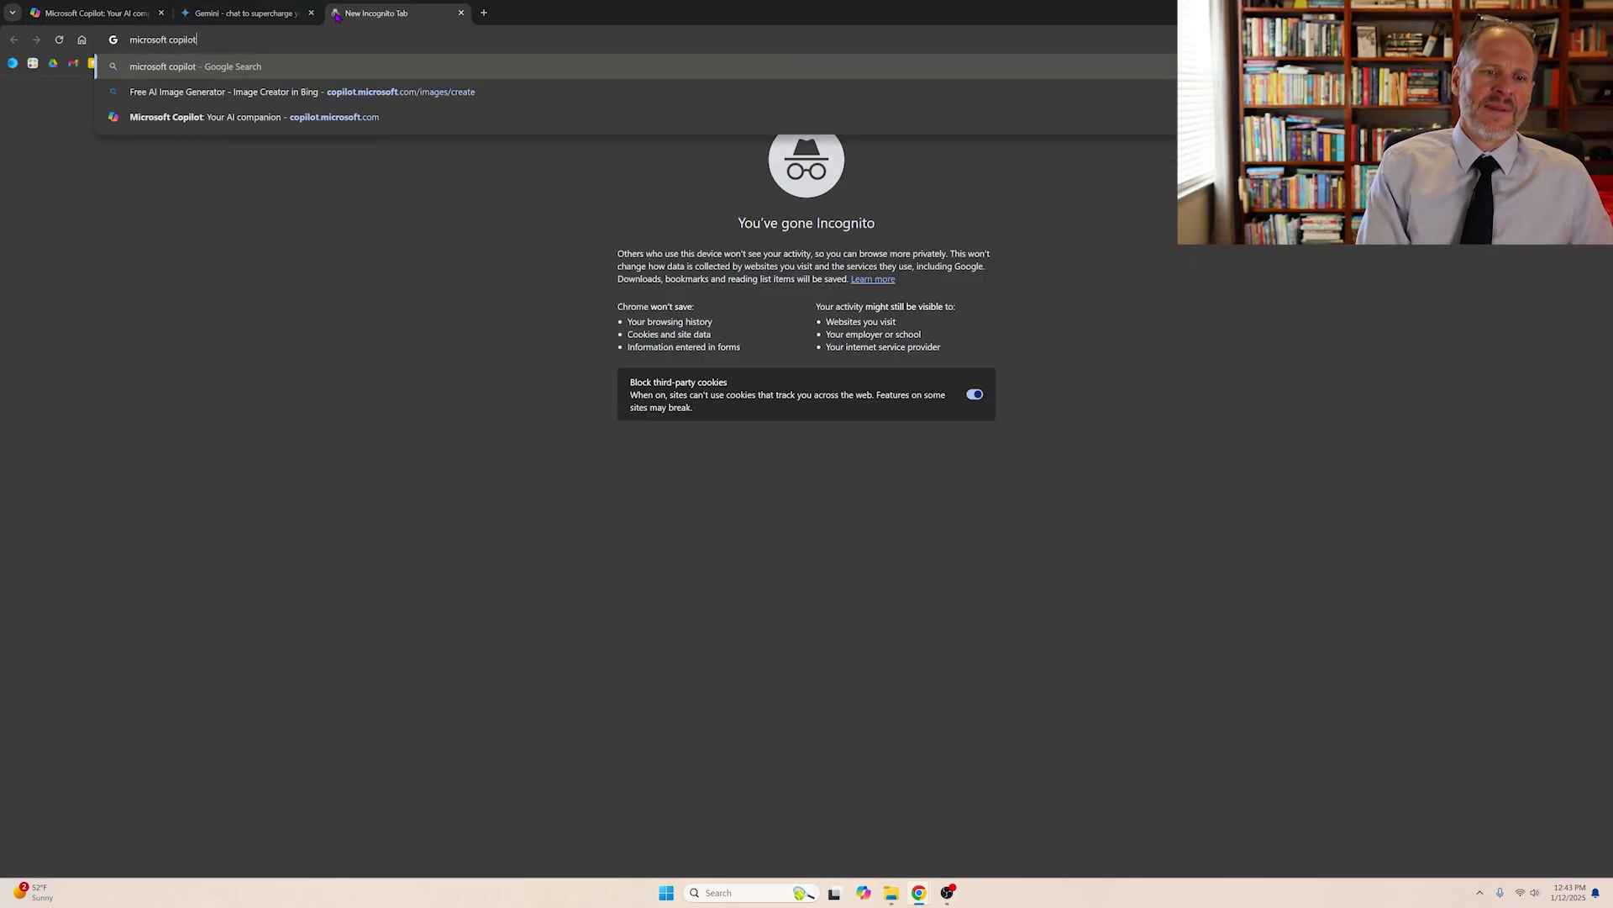
pyautogui.press('Return')
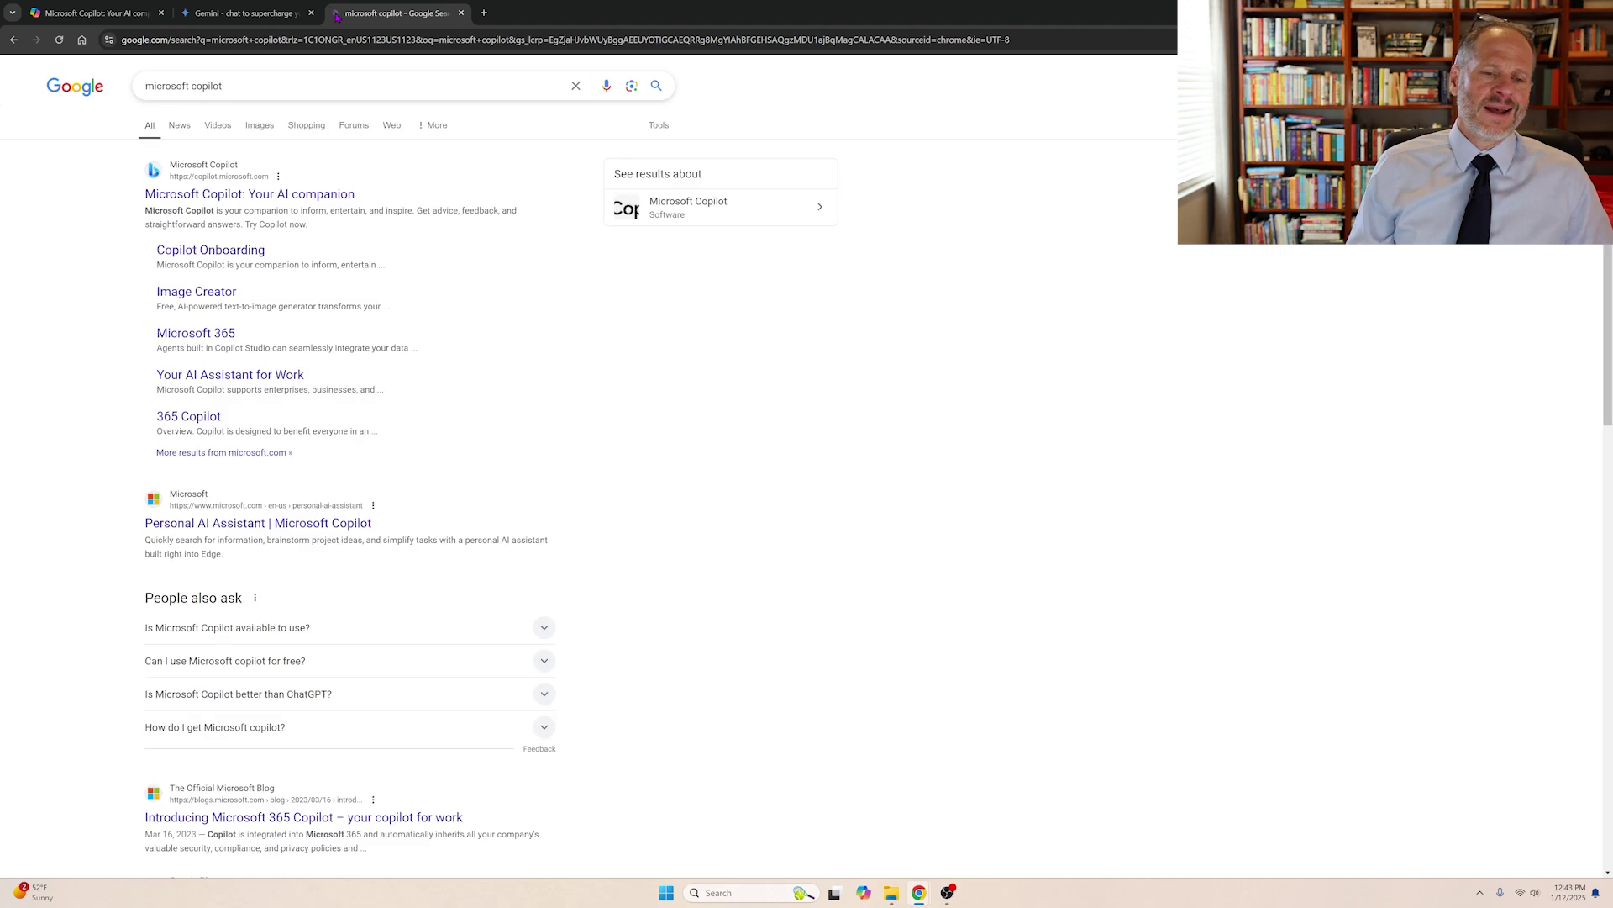
pyautogui.click(290, 194)
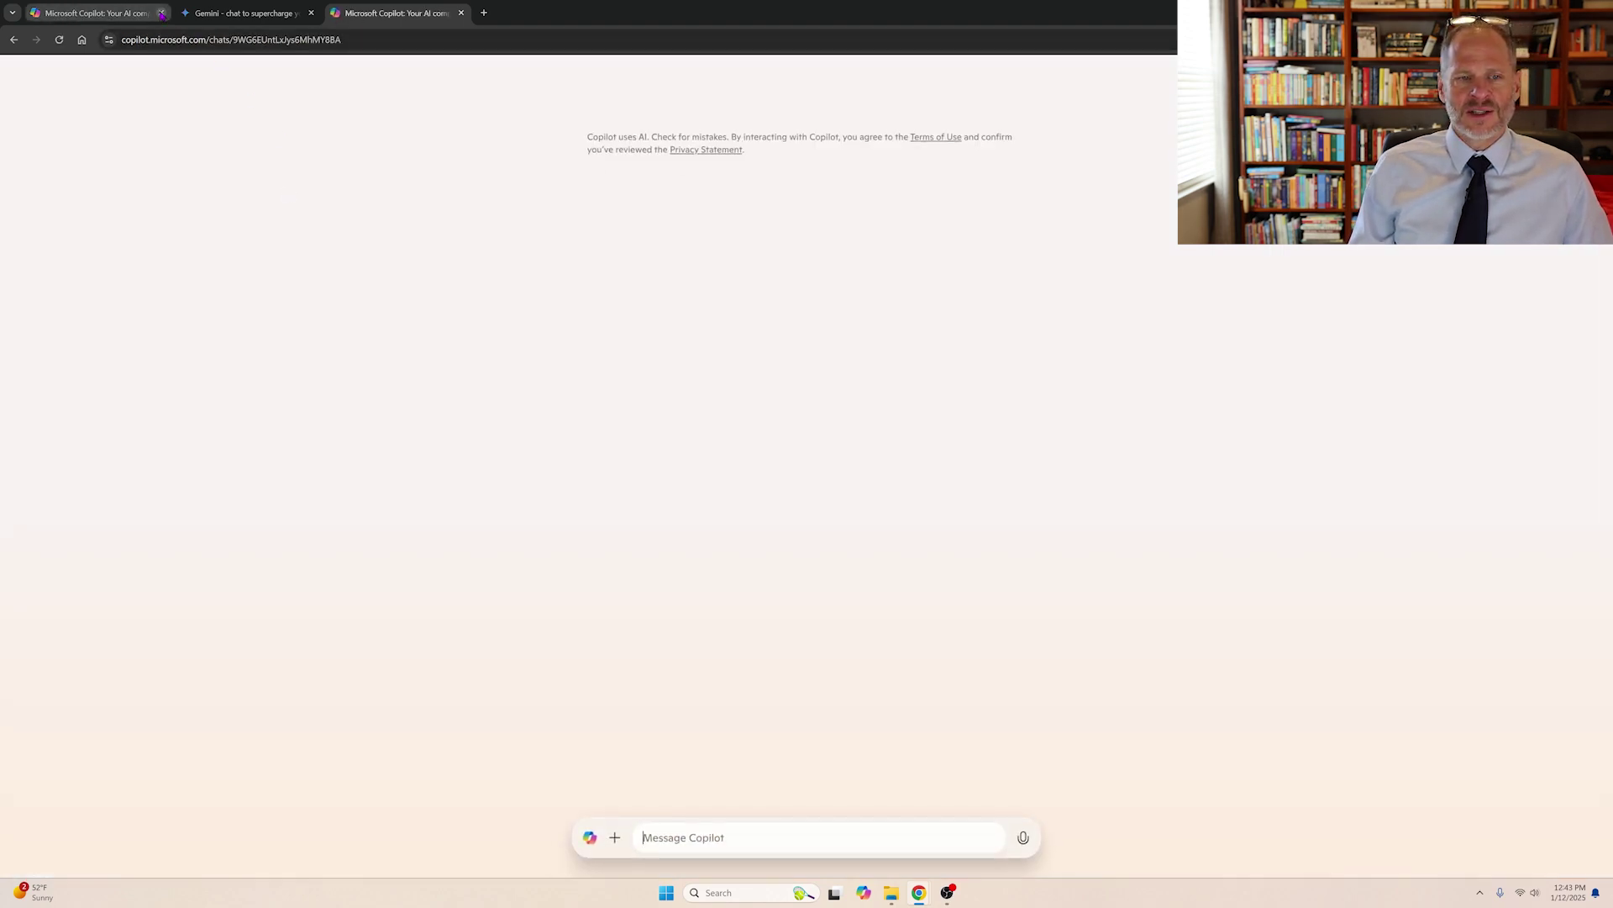
pyautogui.click(161, 12)
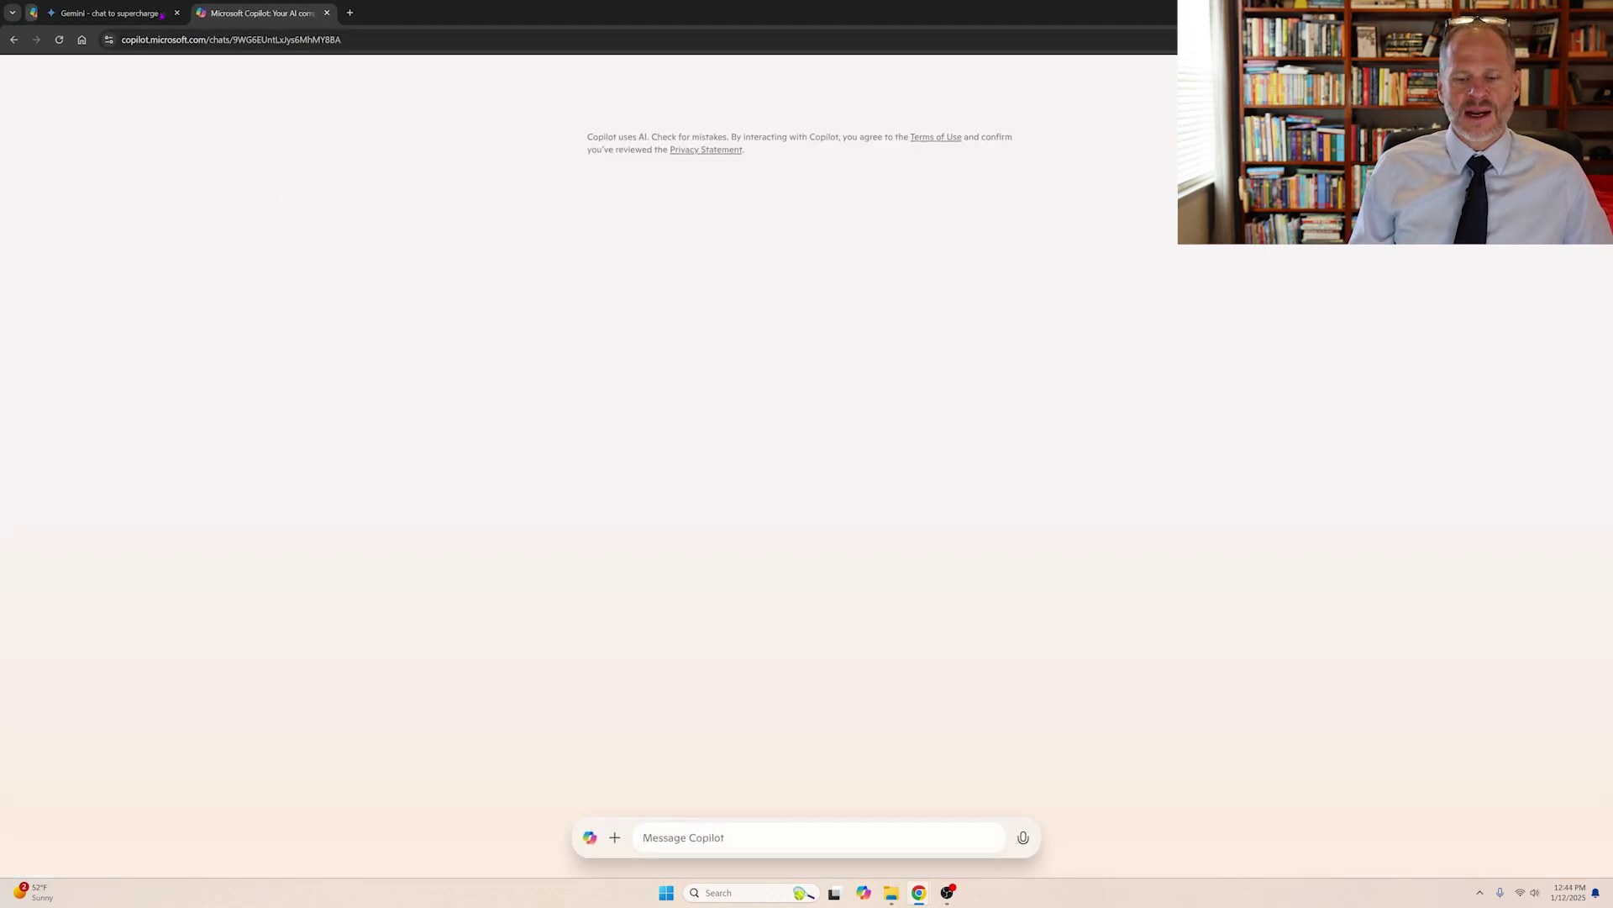
# Step: Hold a spoken Chapter 1 quiz conversation with Copilot, then end the voice chat
pyautogui.click(1022, 841)
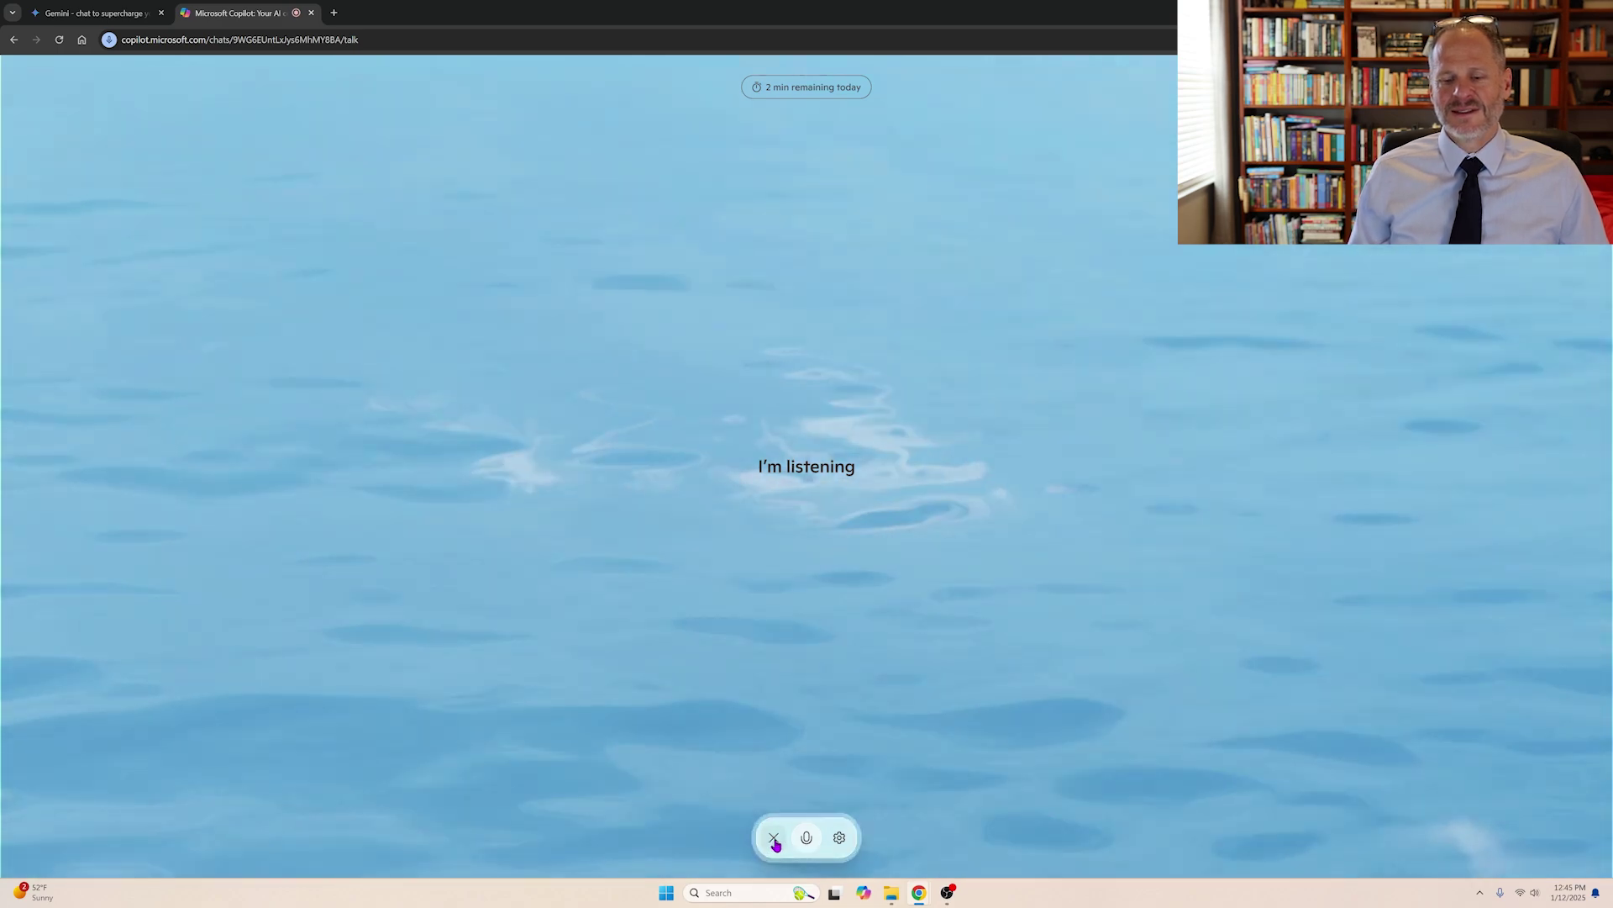
pyautogui.click(774, 838)
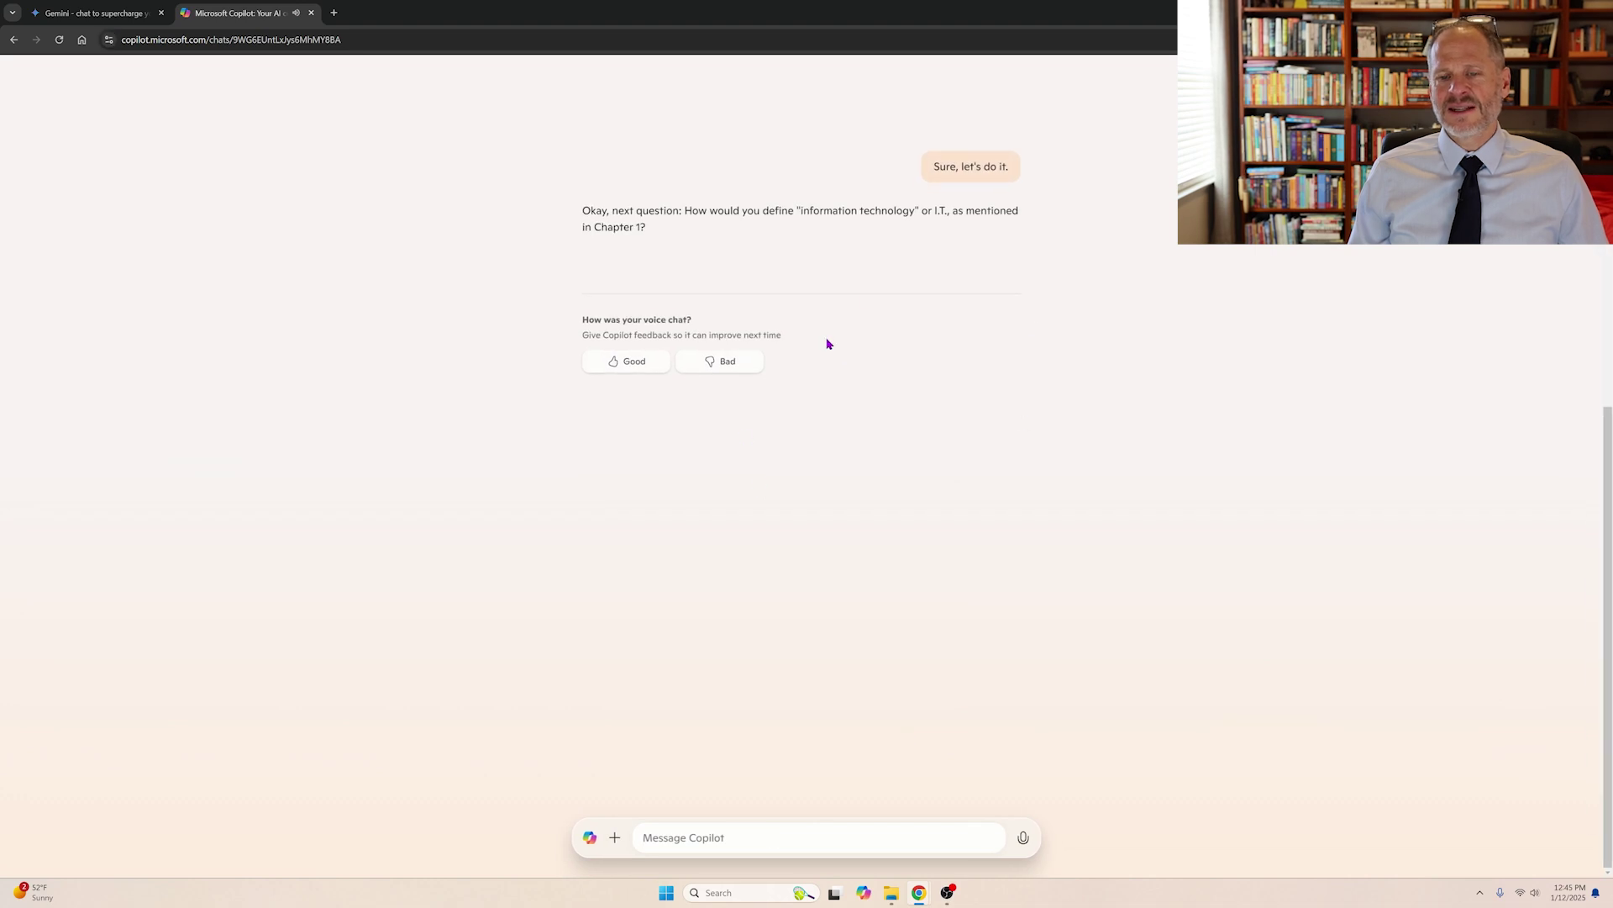
# Step: Scroll through the Copilot transcript of the Chapter 1 quiz
pyautogui.scroll(5, 801, 555)
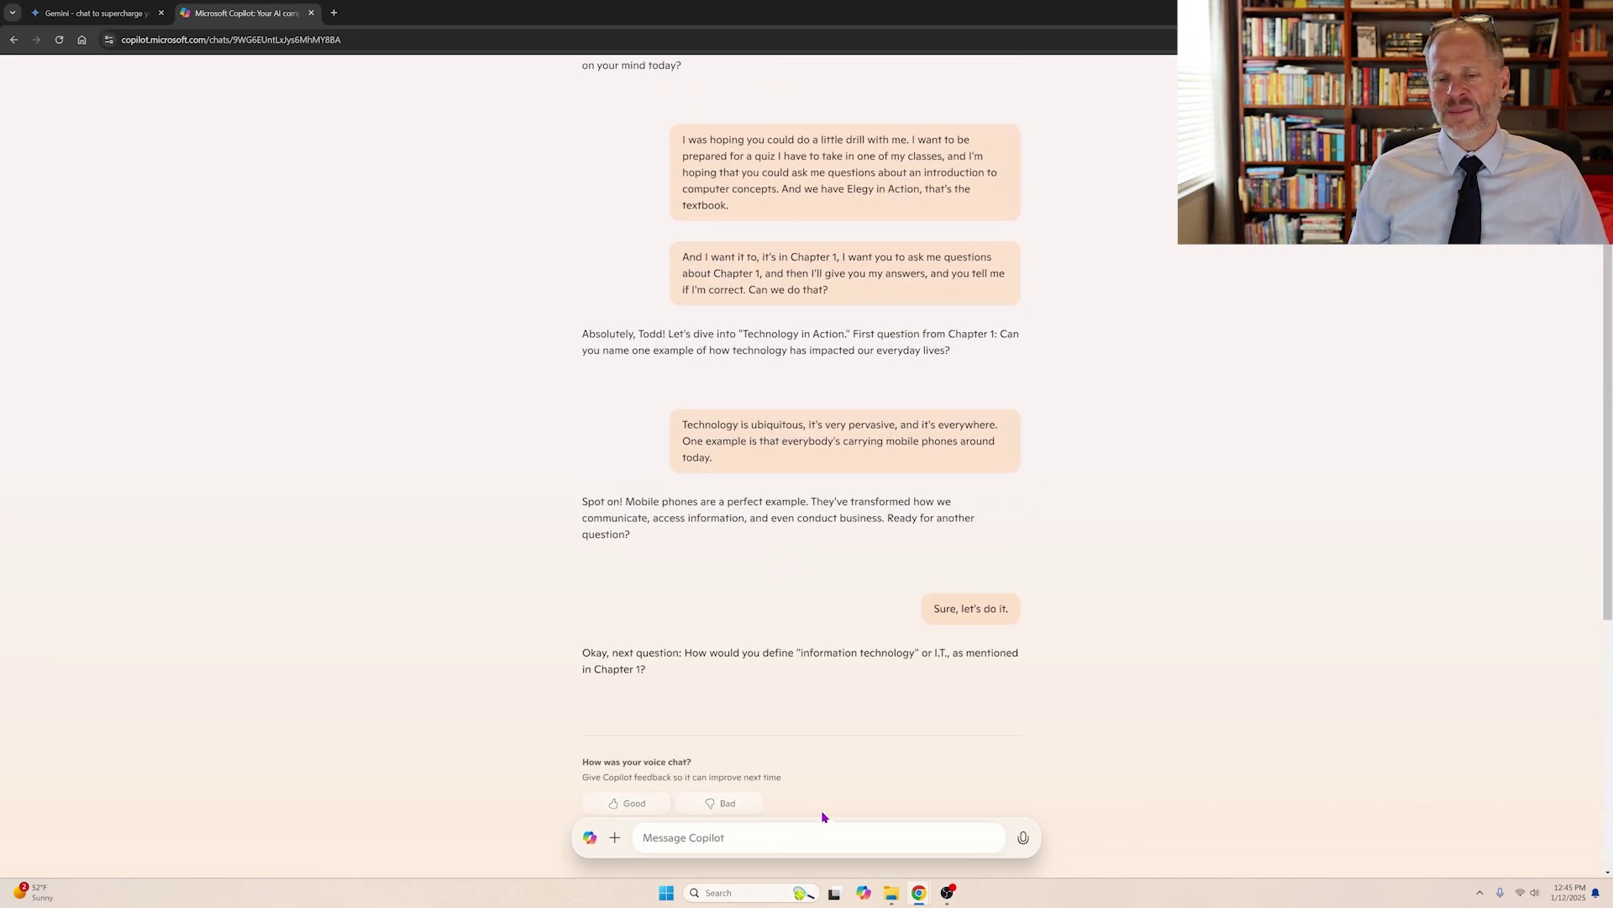
pyautogui.scroll(2, 822, 816)
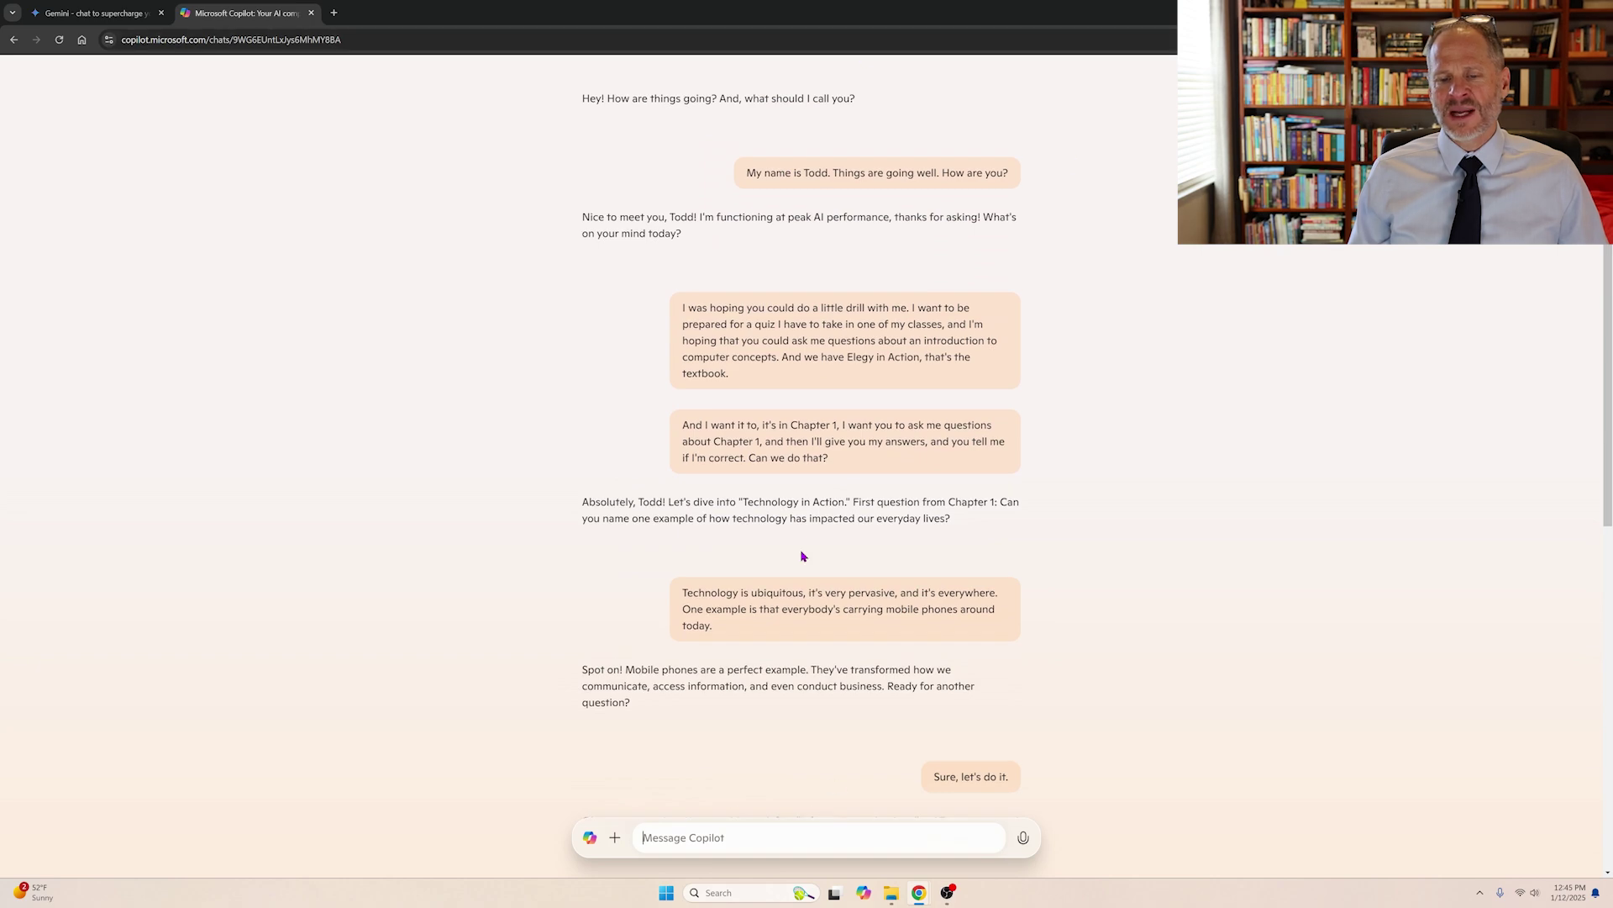
pyautogui.scroll(-6, 802, 557)
pyautogui.scroll(6, 803, 554)
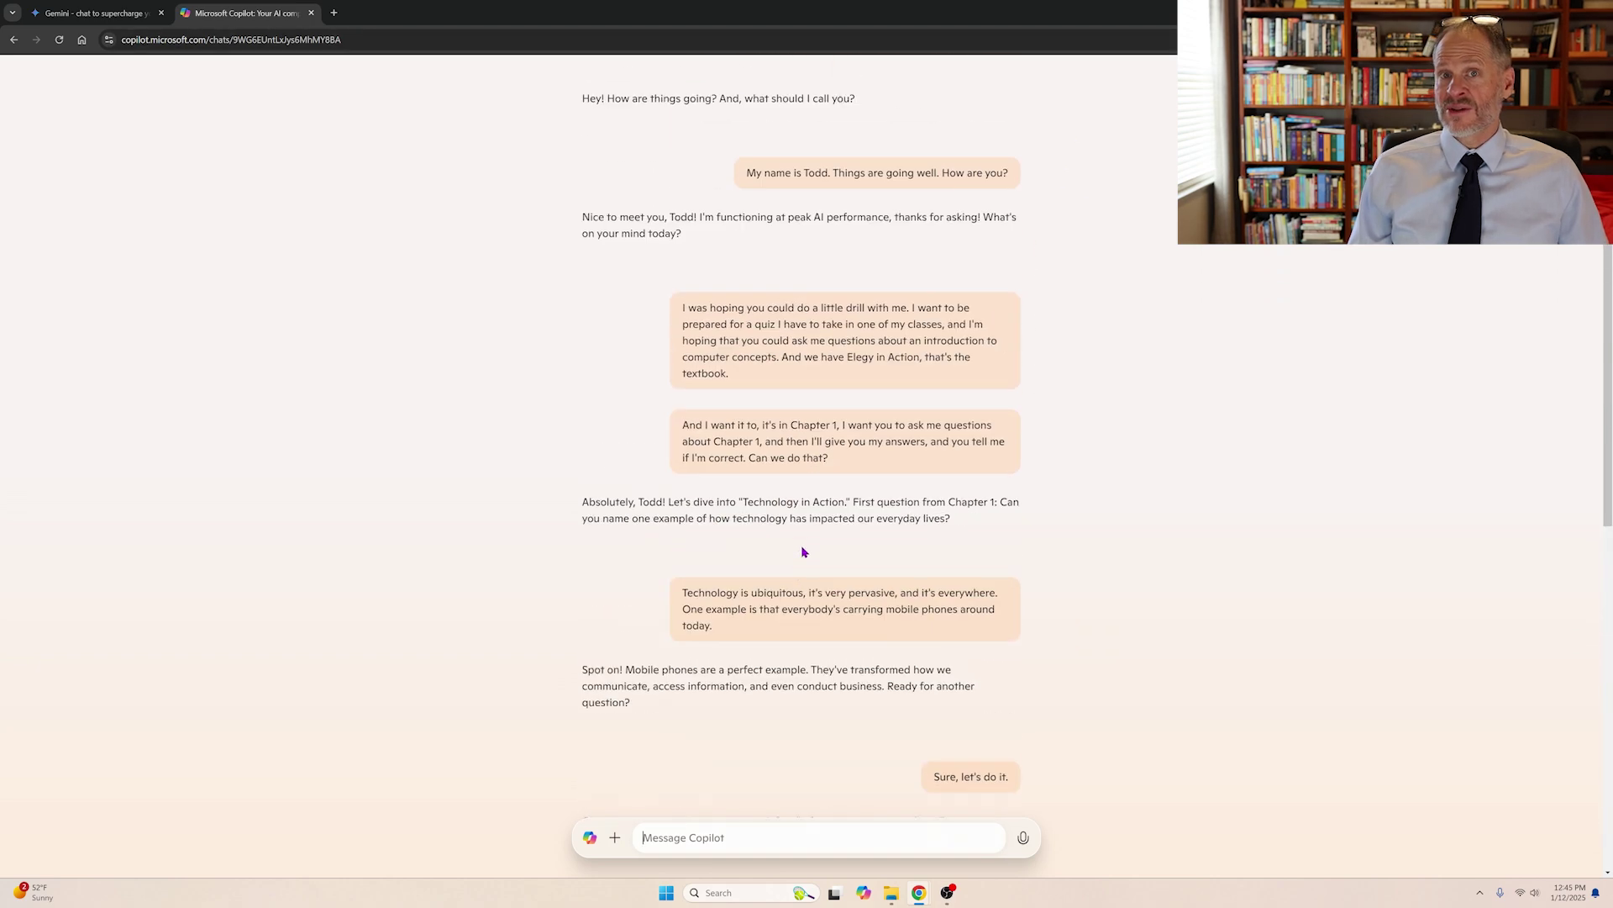
pyautogui.moveTo(804, 551)
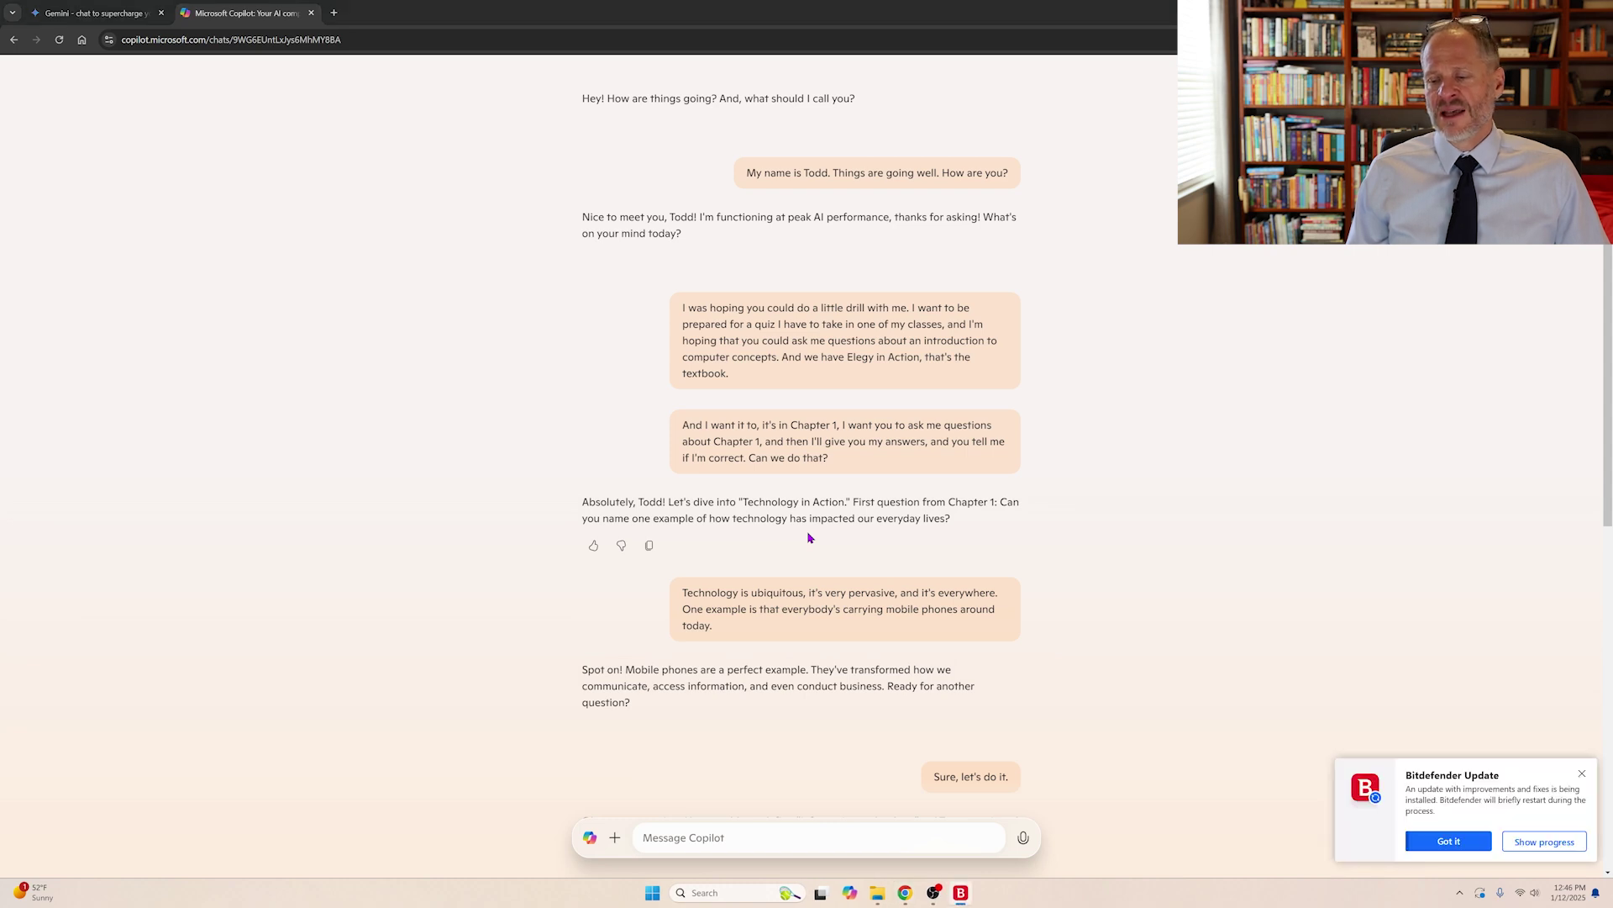
# Step: Dismiss the Bitdefender update and Windows Security notifications
pyautogui.click(1583, 774)
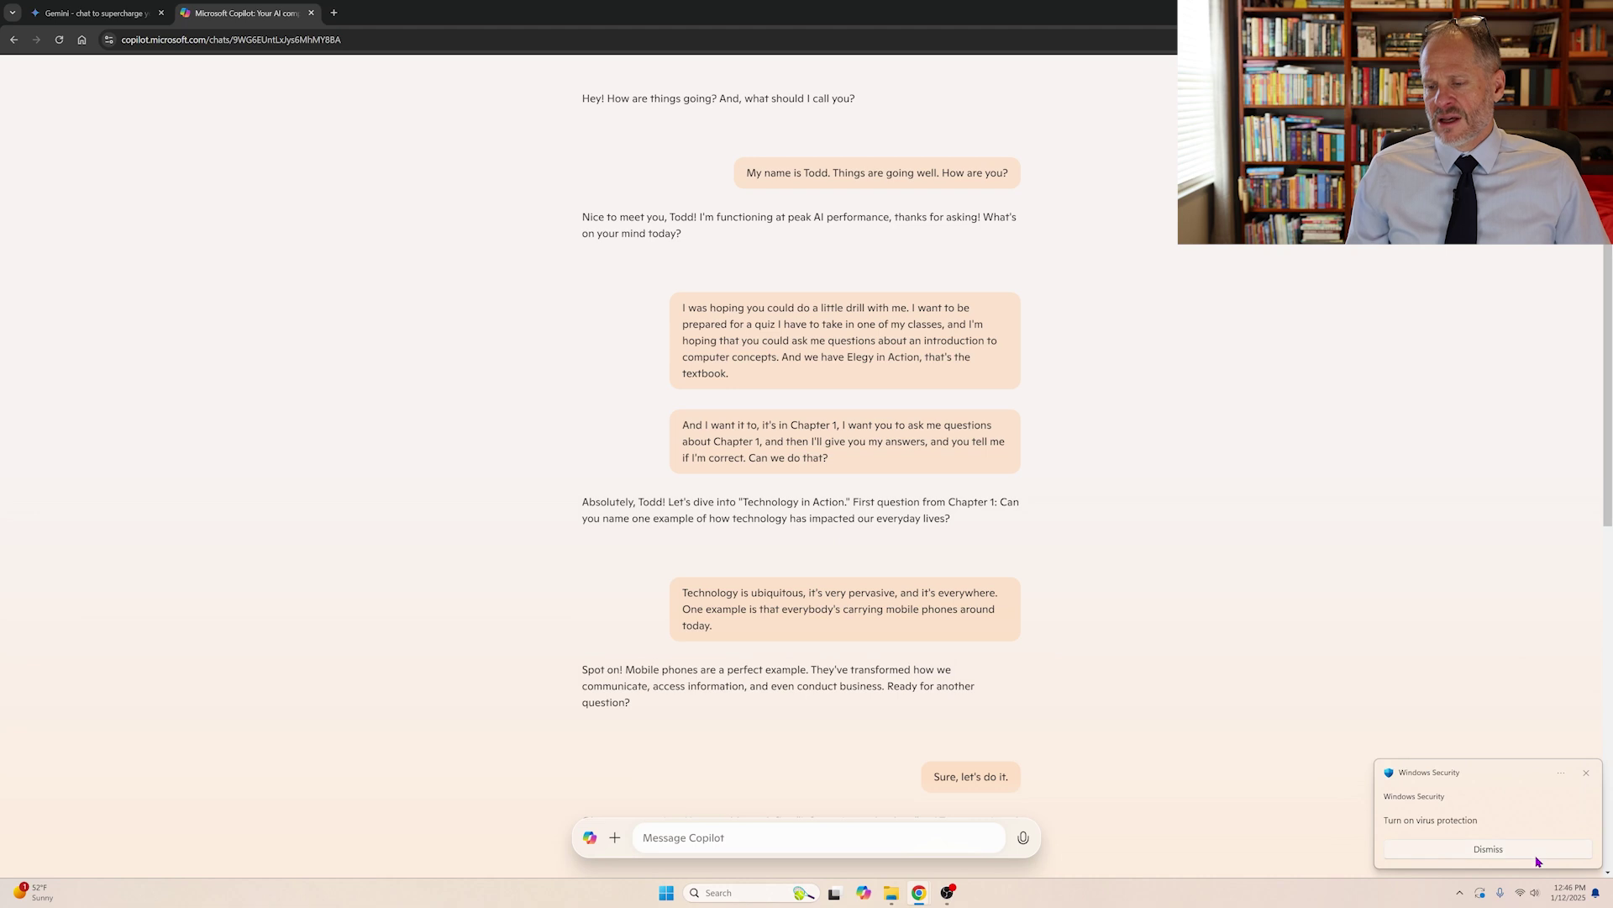
pyautogui.click(1492, 851)
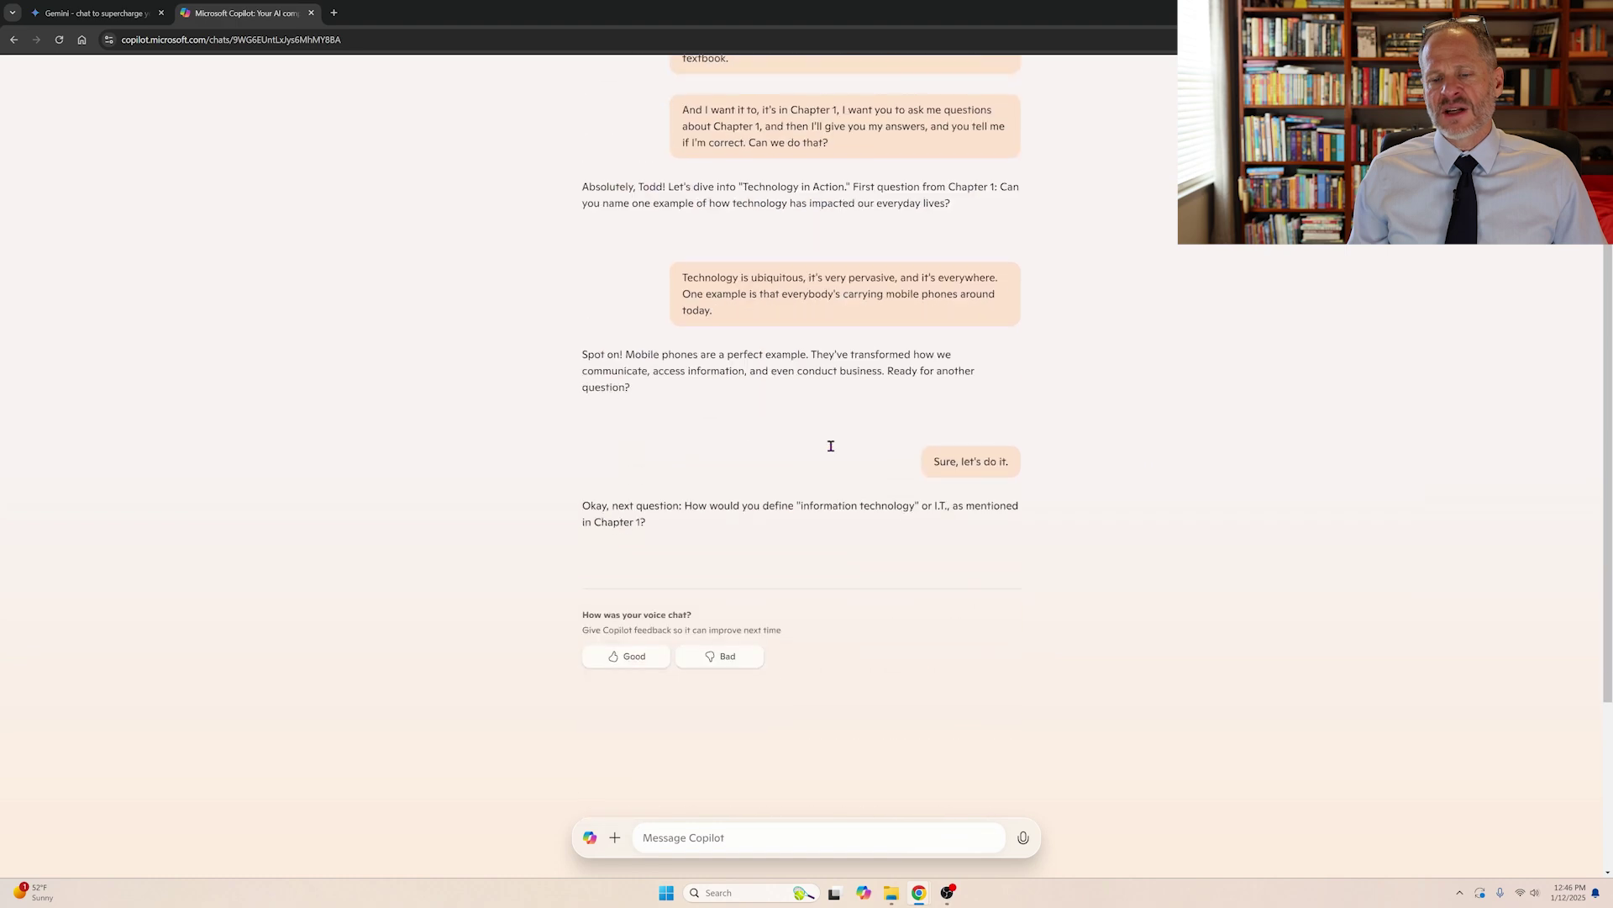
pyautogui.scroll(4, 844, 421)
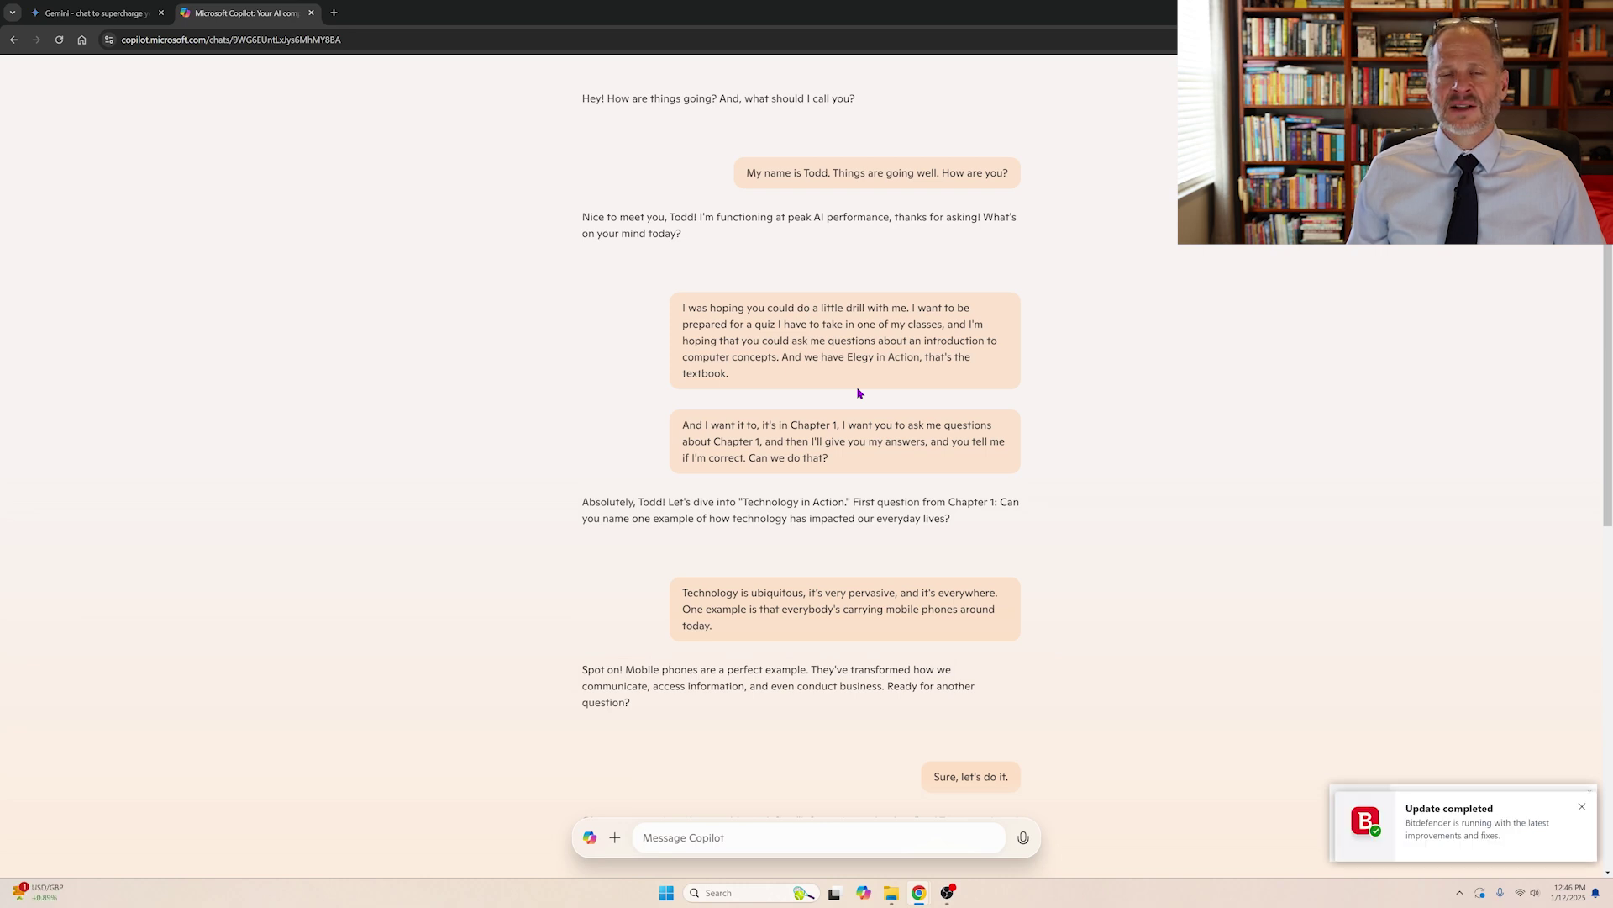
# Step: Close the update toast, stop Bitdefender VPN notifications, and close the VPN Settings window
pyautogui.click(1585, 808)
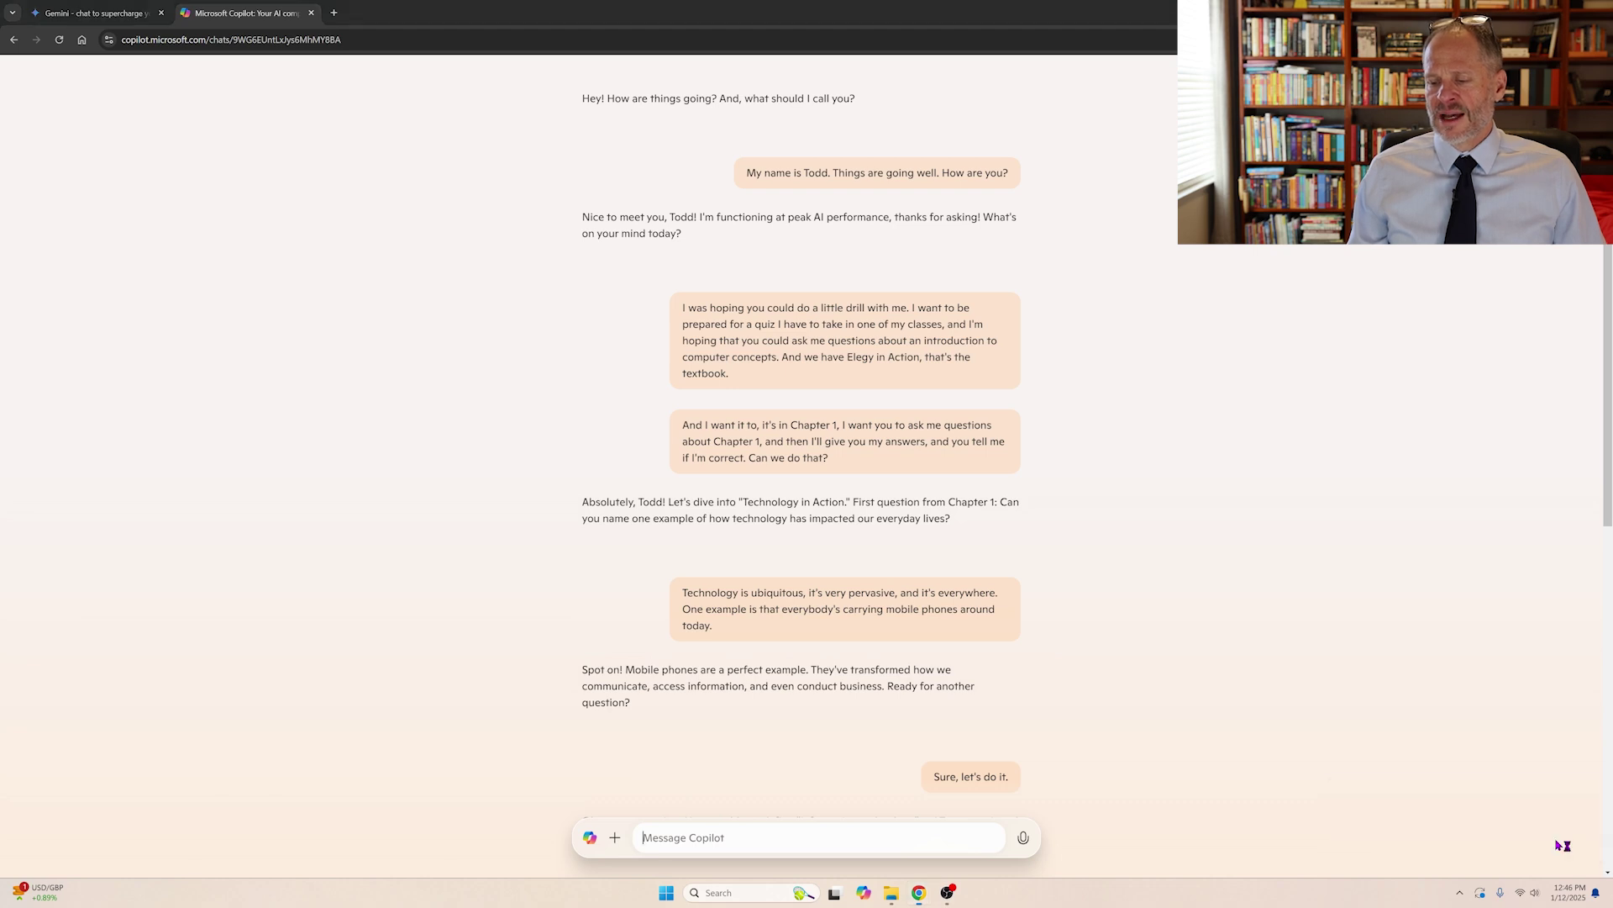
pyautogui.click(1541, 840)
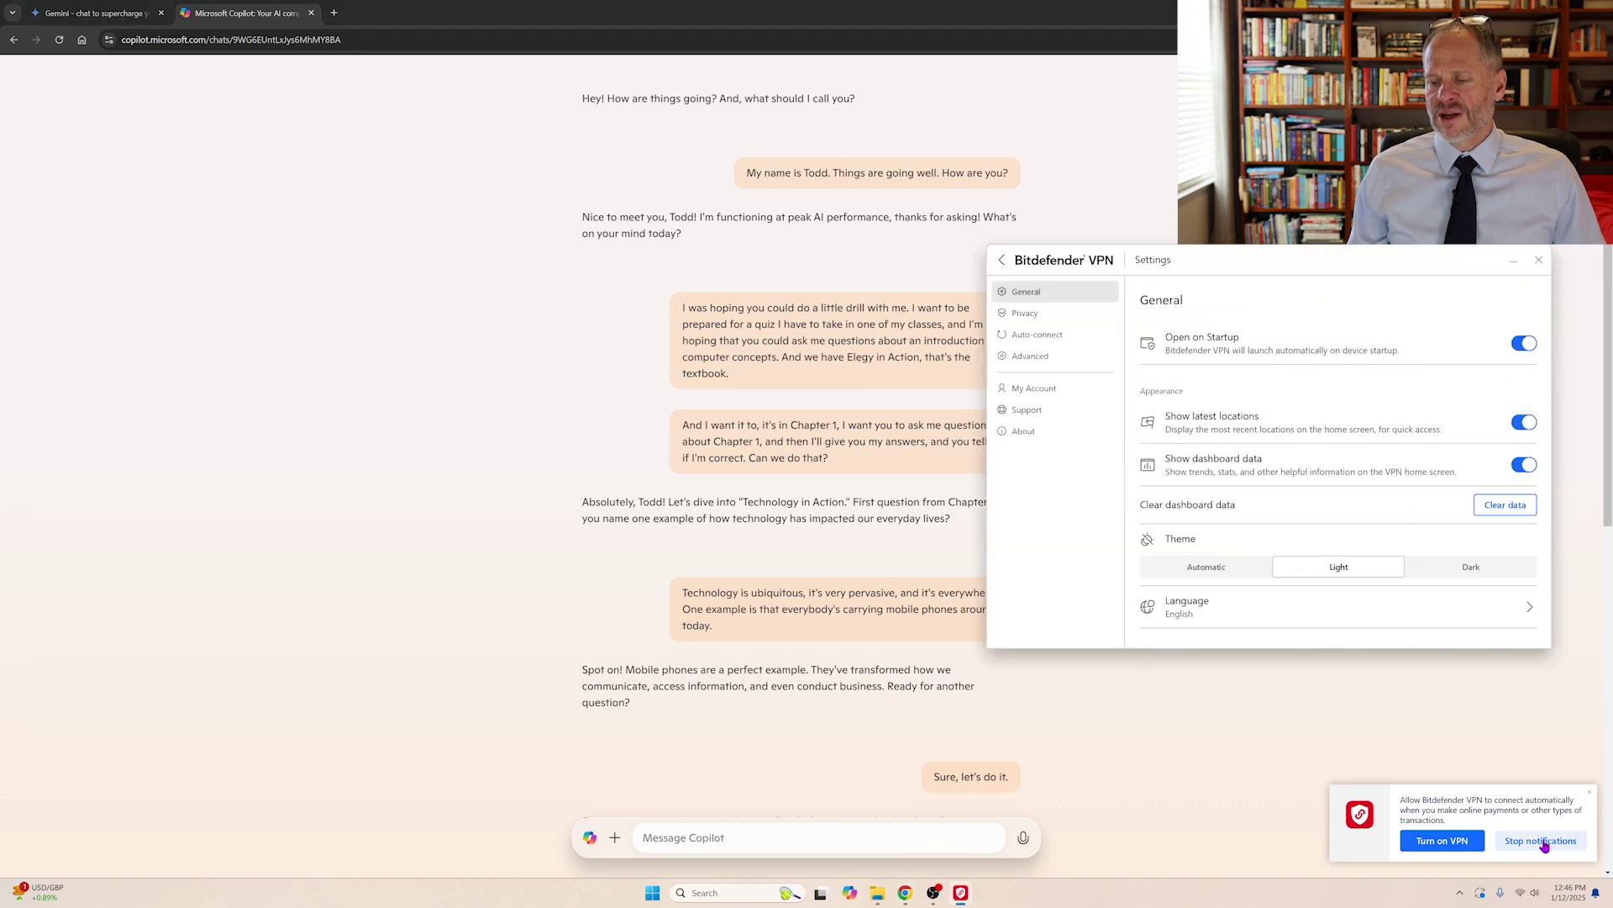
pyautogui.click(1540, 262)
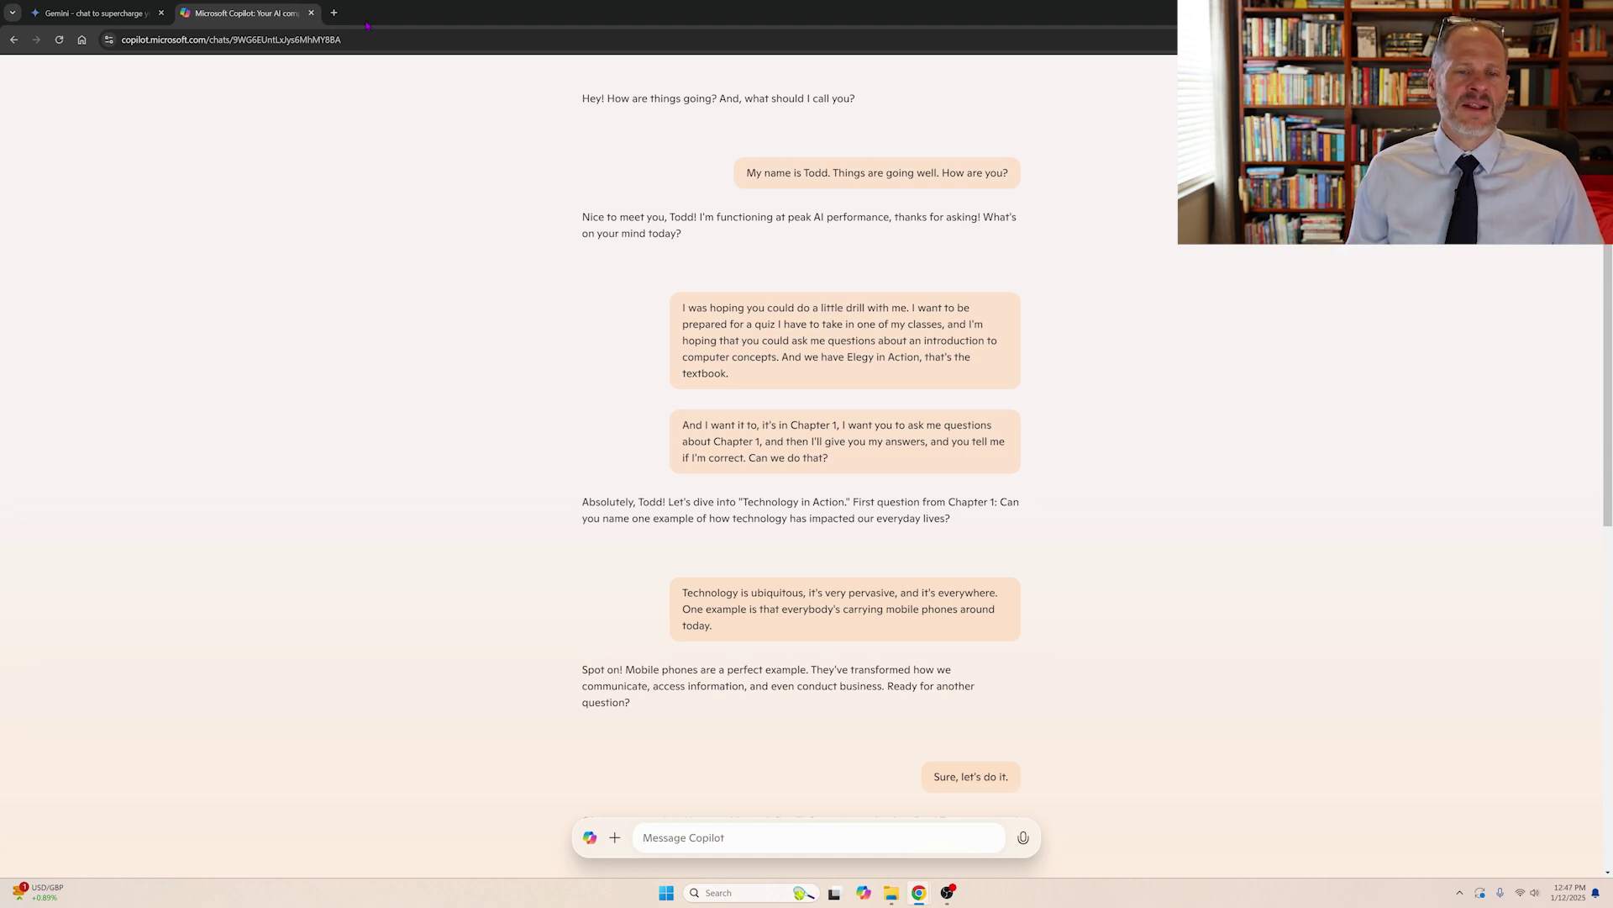
# Step: Close the Copilot tab and open Gemini from a 'google gemini' private-window search
pyautogui.click(311, 12)
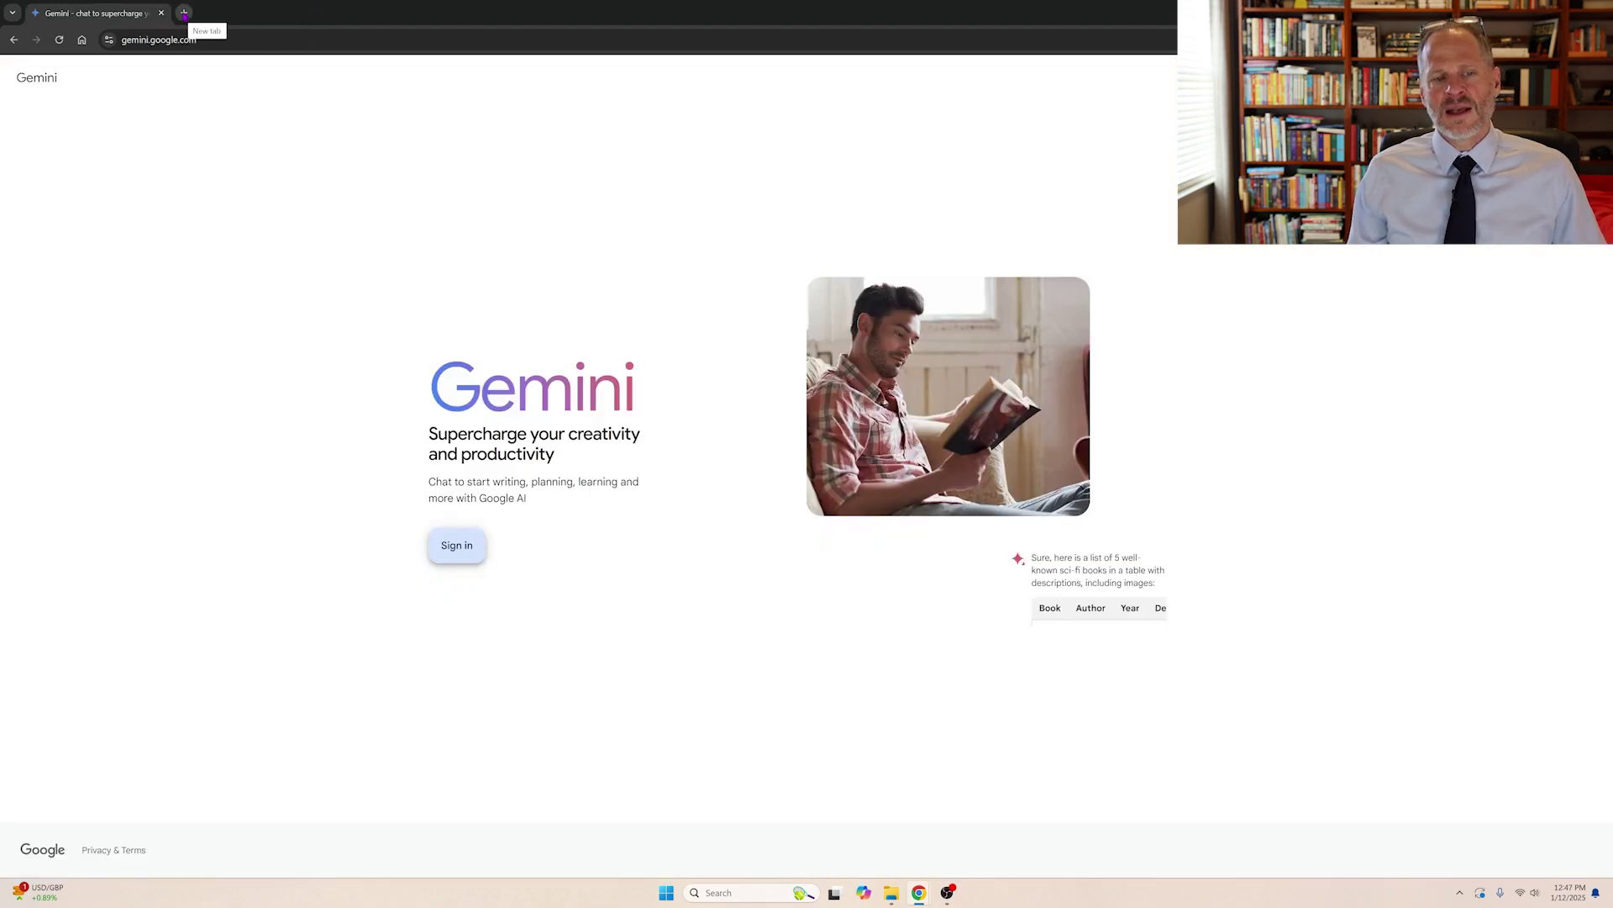
pyautogui.hotkey('ctrl', 'shift', 'n')
pyautogui.write('google gemini')
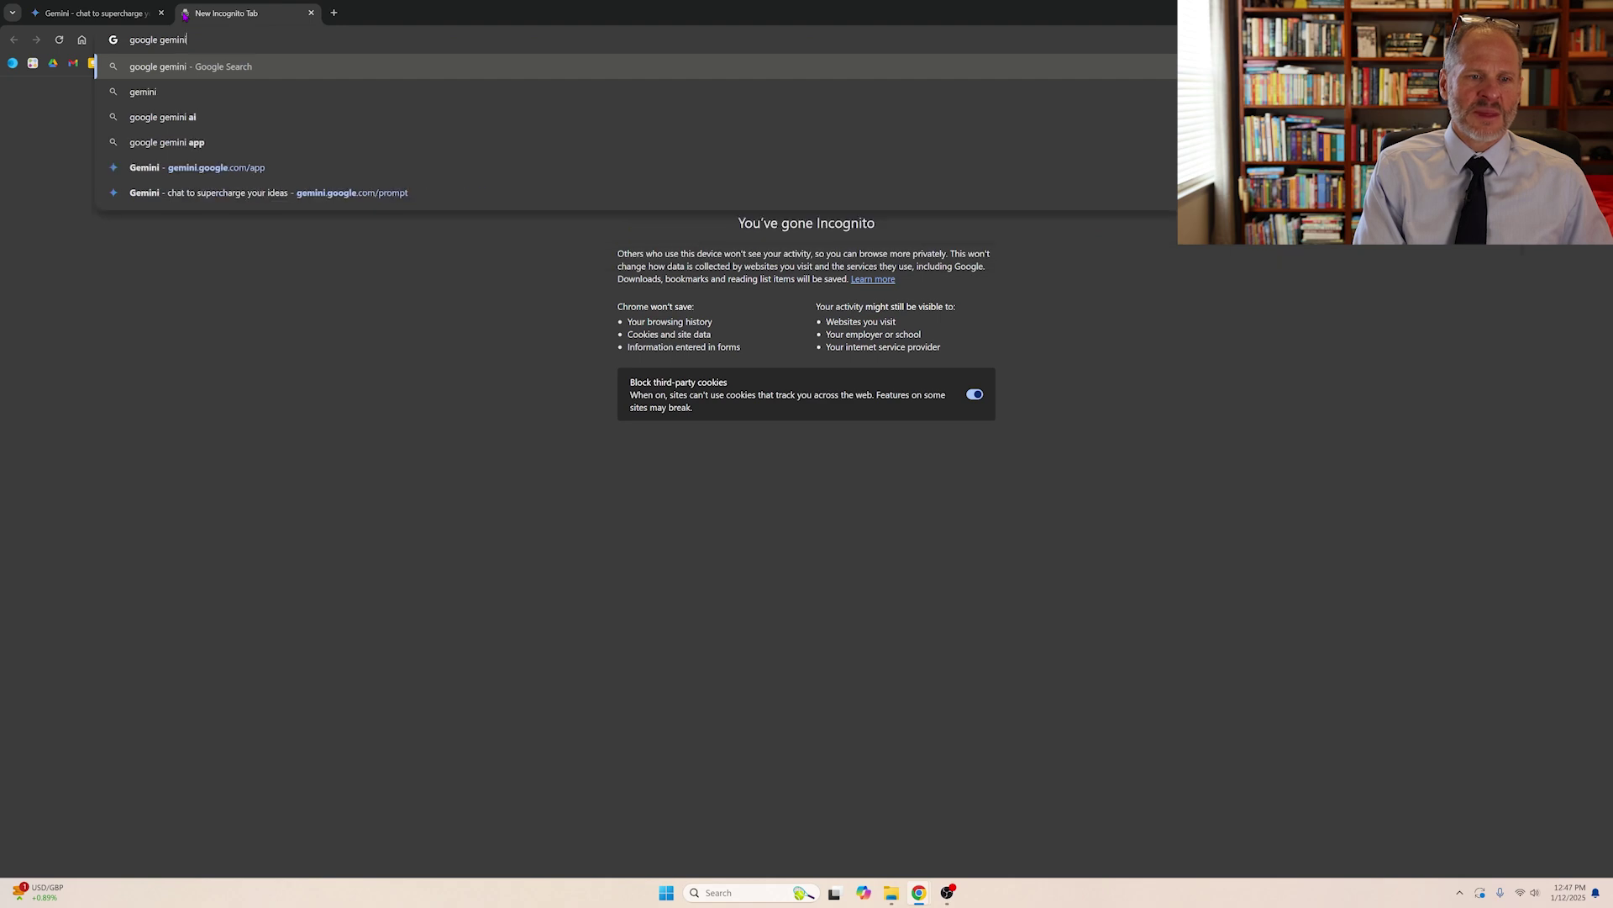
pyautogui.press('Return')
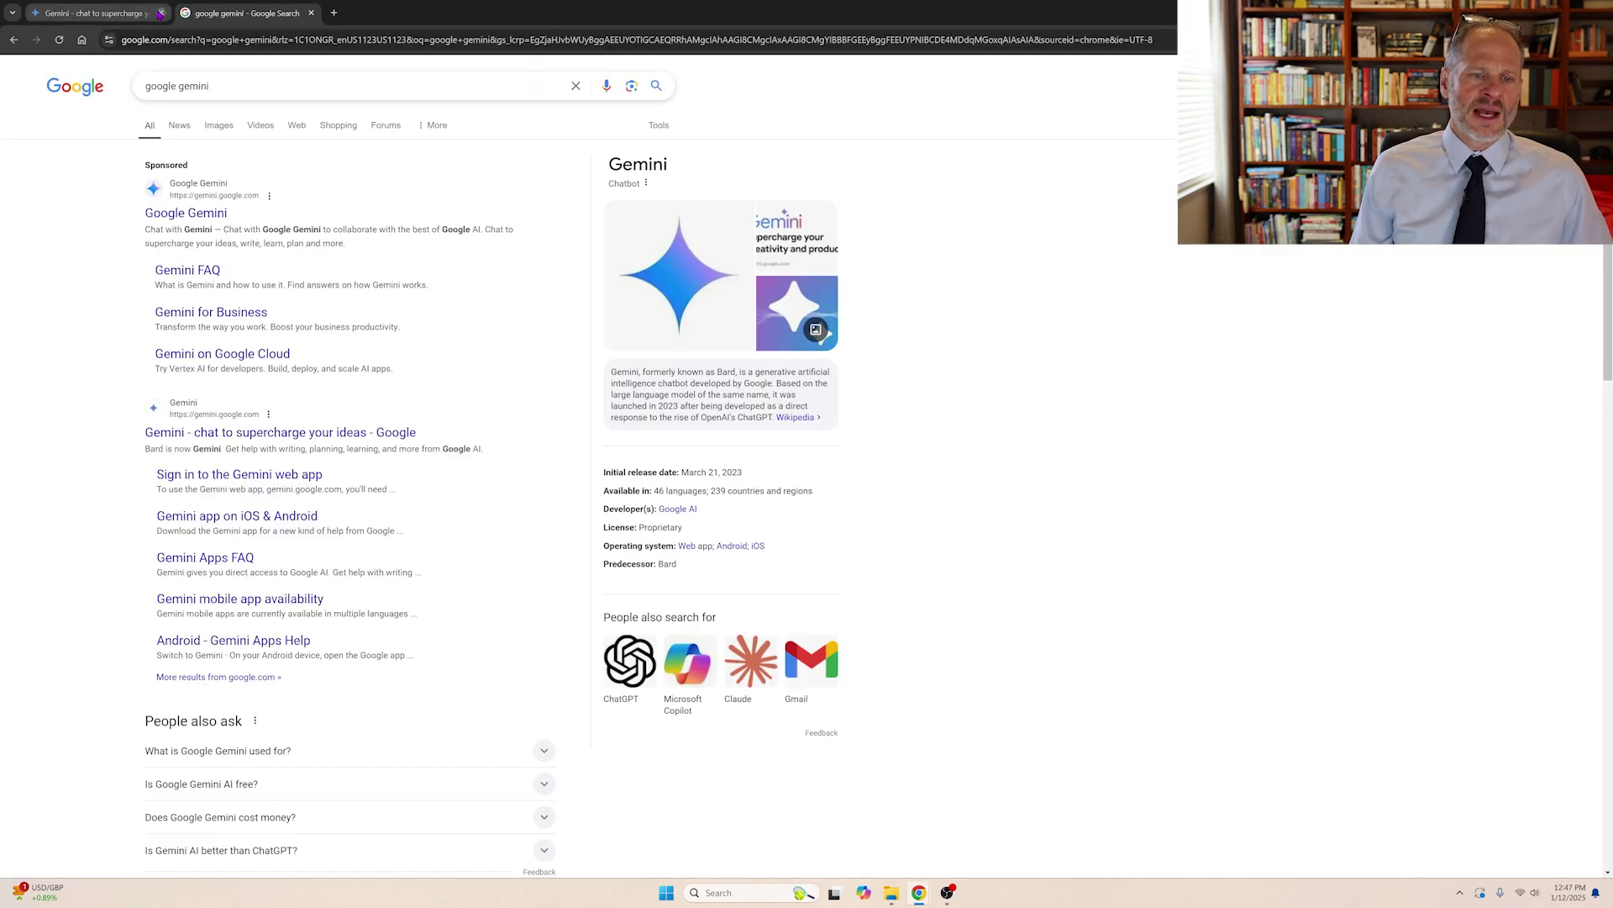
pyautogui.click(162, 12)
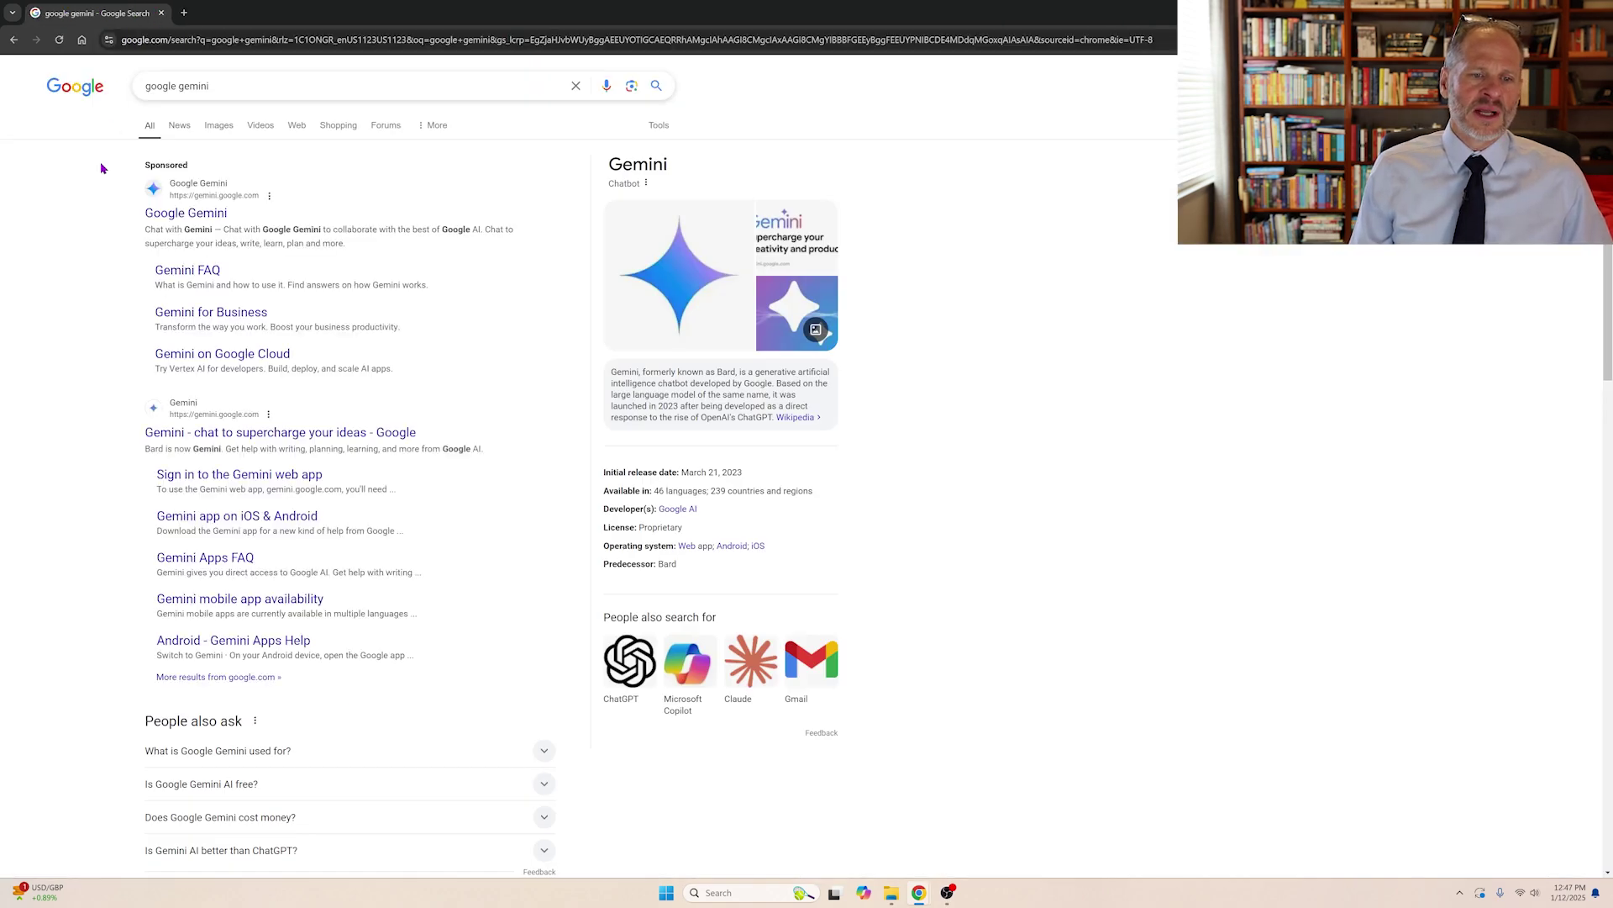
pyautogui.click(221, 439)
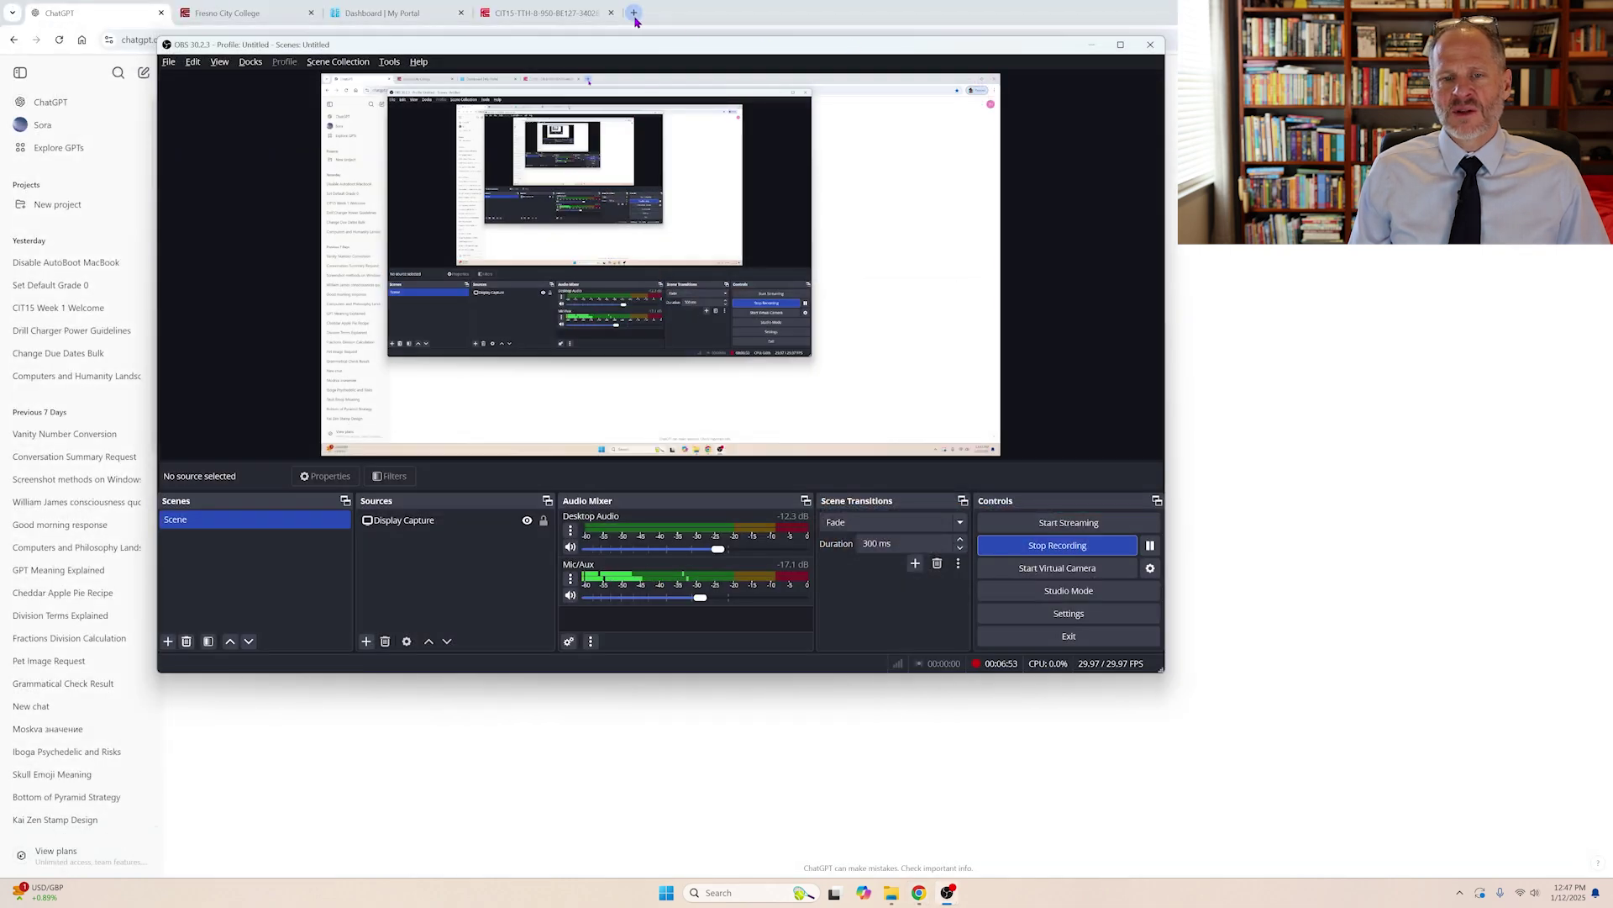
# Step: Search 'google gemini' again in a new tab and open the Gemini site
pyautogui.click(636, 15)
pyautogui.write('google gemine')
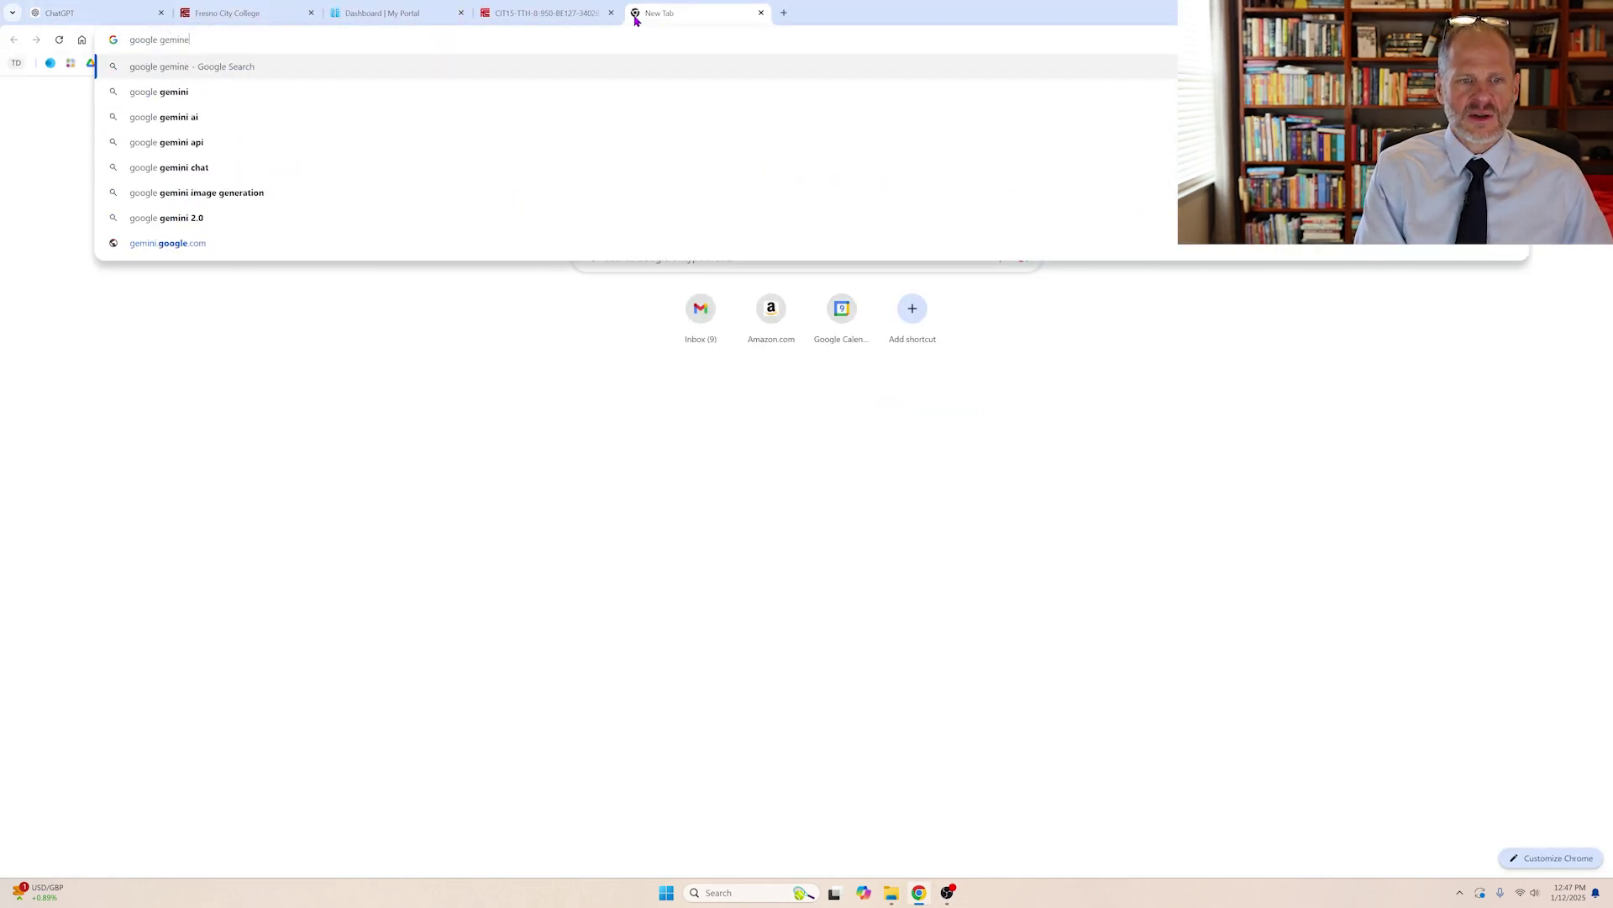
pyautogui.press('BackSpace')
pyautogui.write('in')
pyautogui.press('Return')
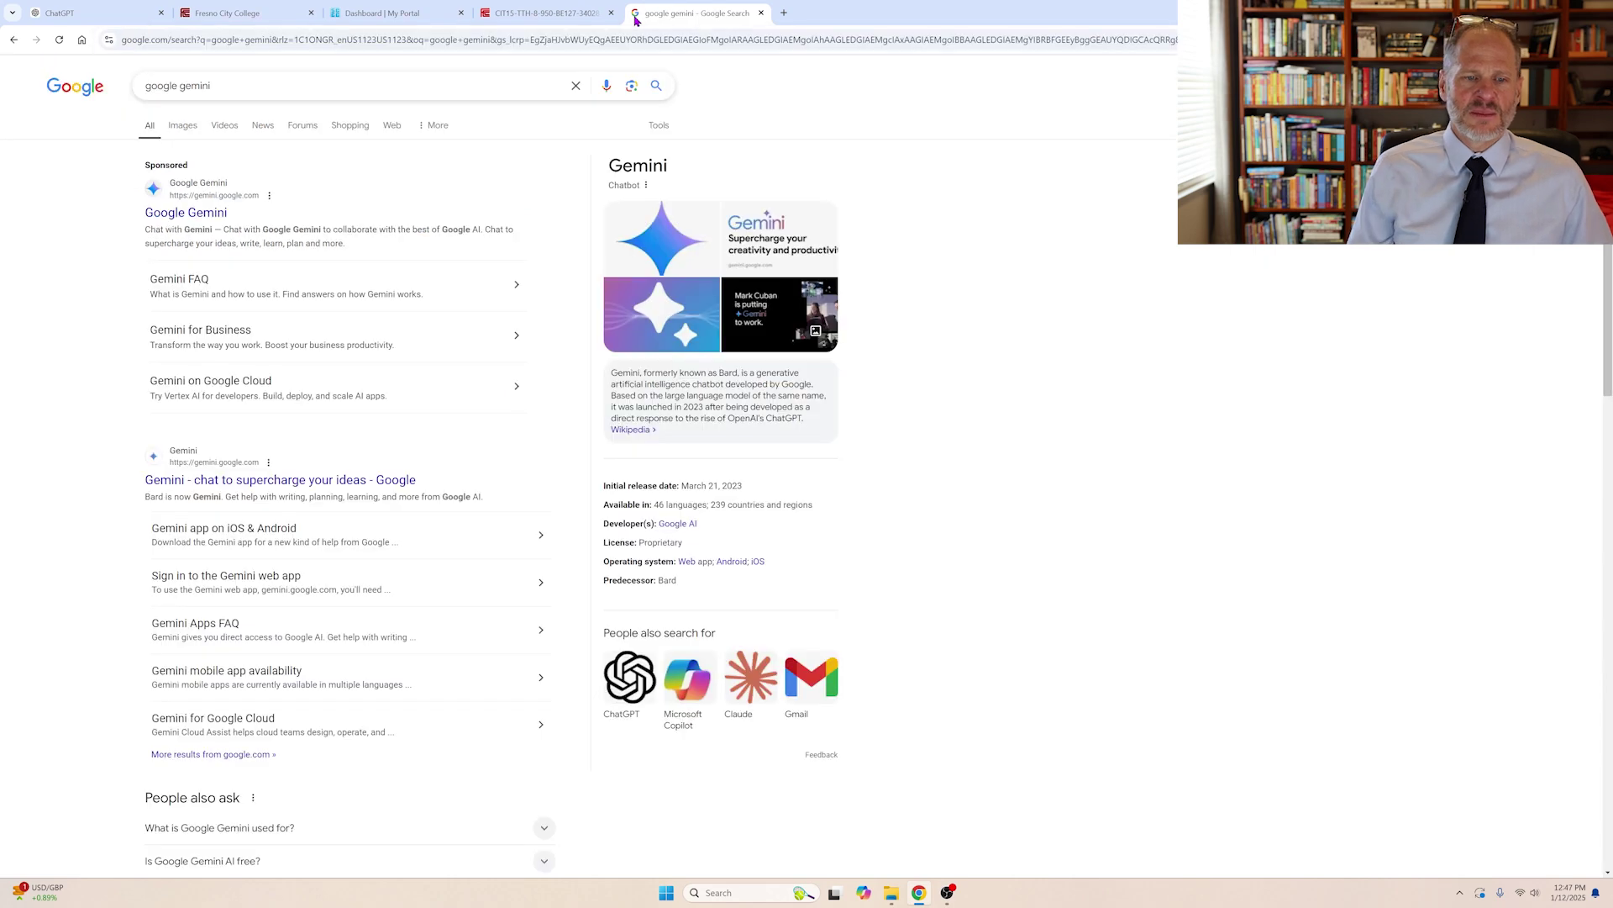
pyautogui.click(216, 486)
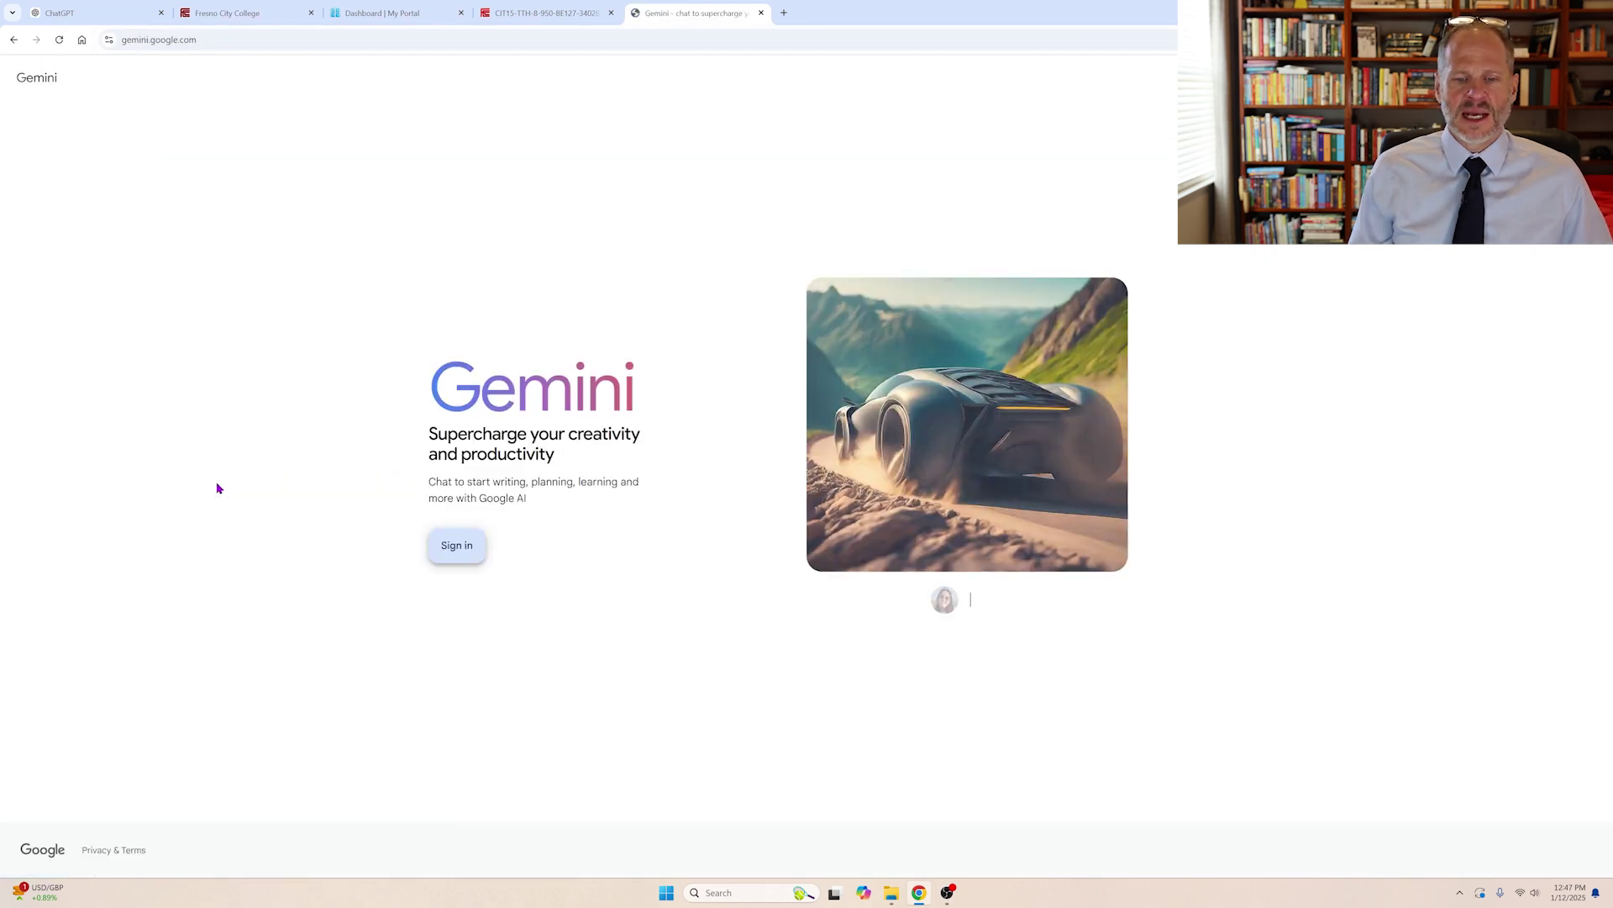
# Step: Sign in to Gemini and check the model list, keeping 1.5 Pro
pyautogui.click(474, 556)
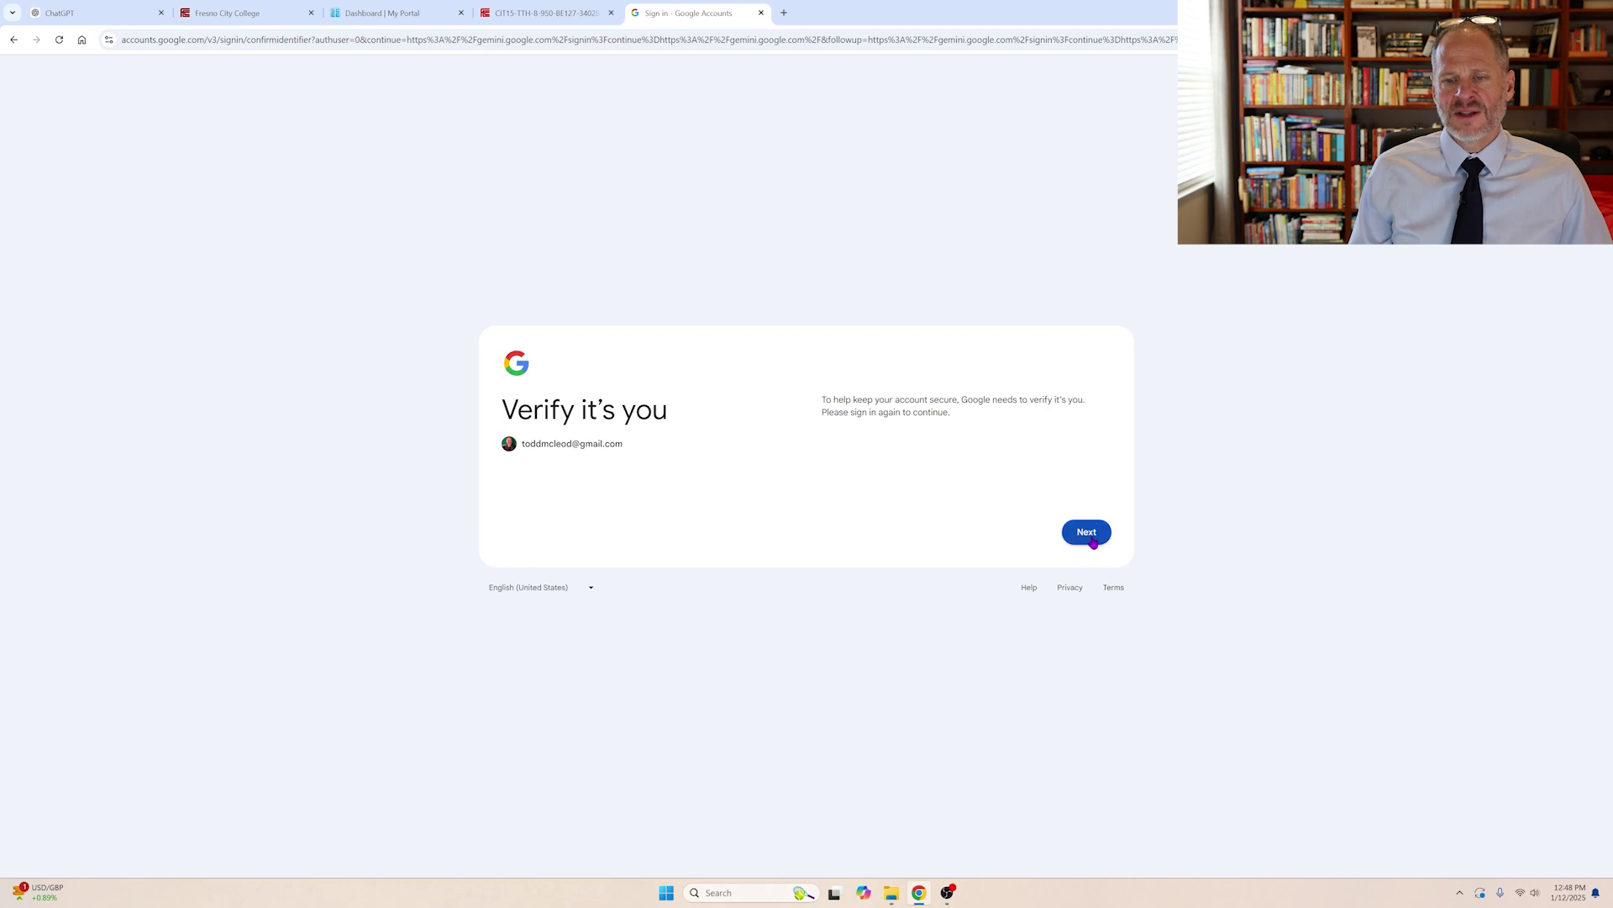
pyautogui.click(1093, 542)
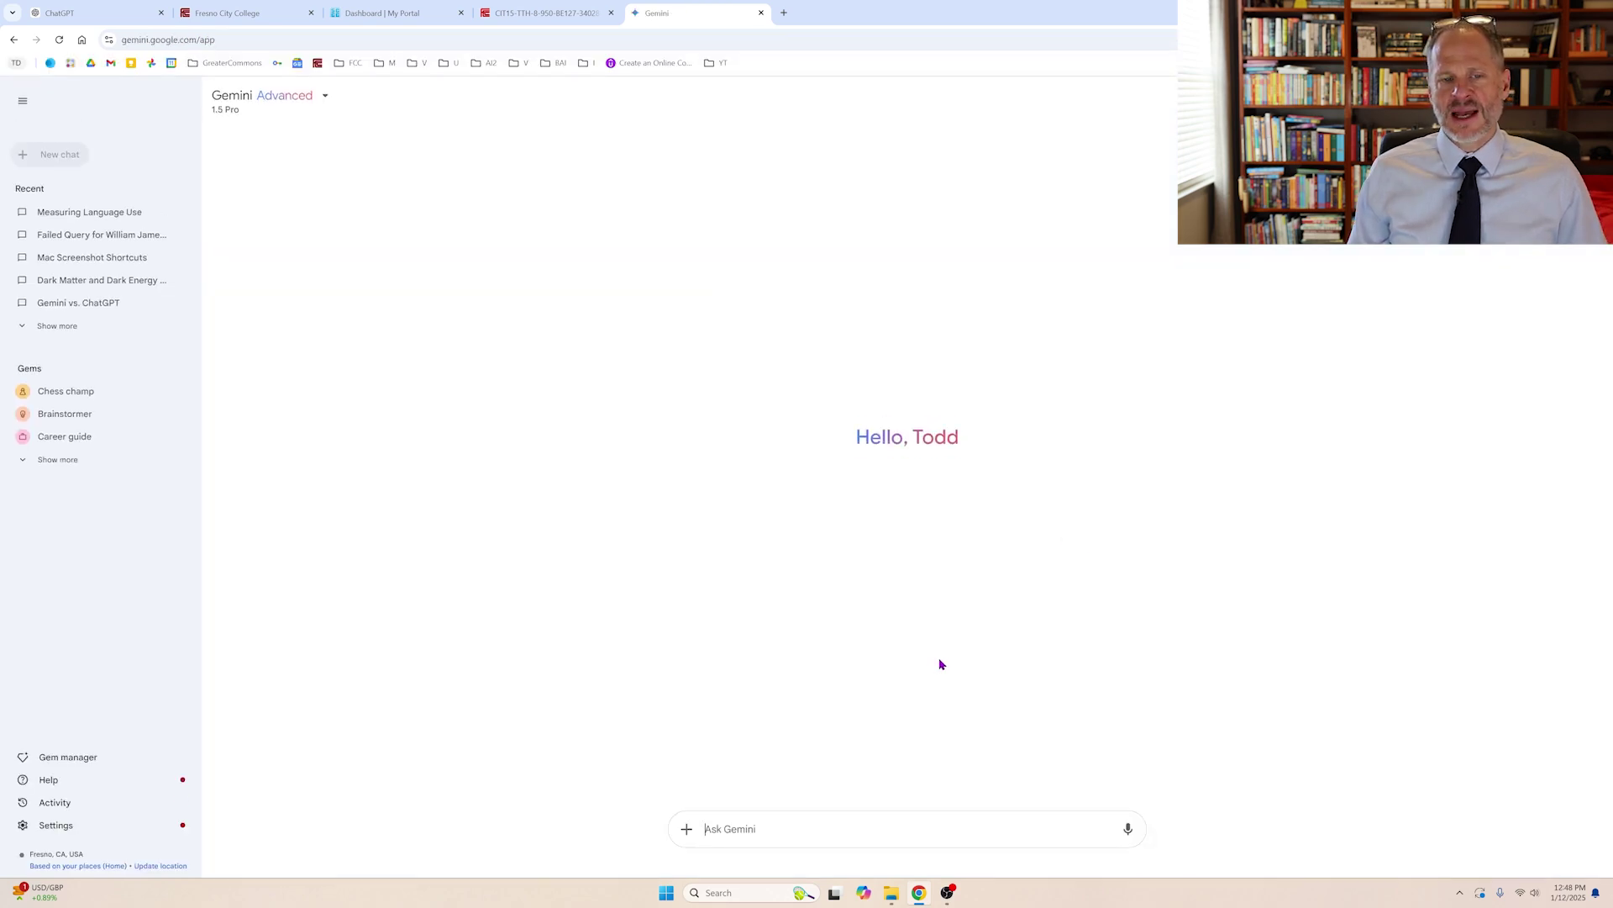
pyautogui.click(321, 99)
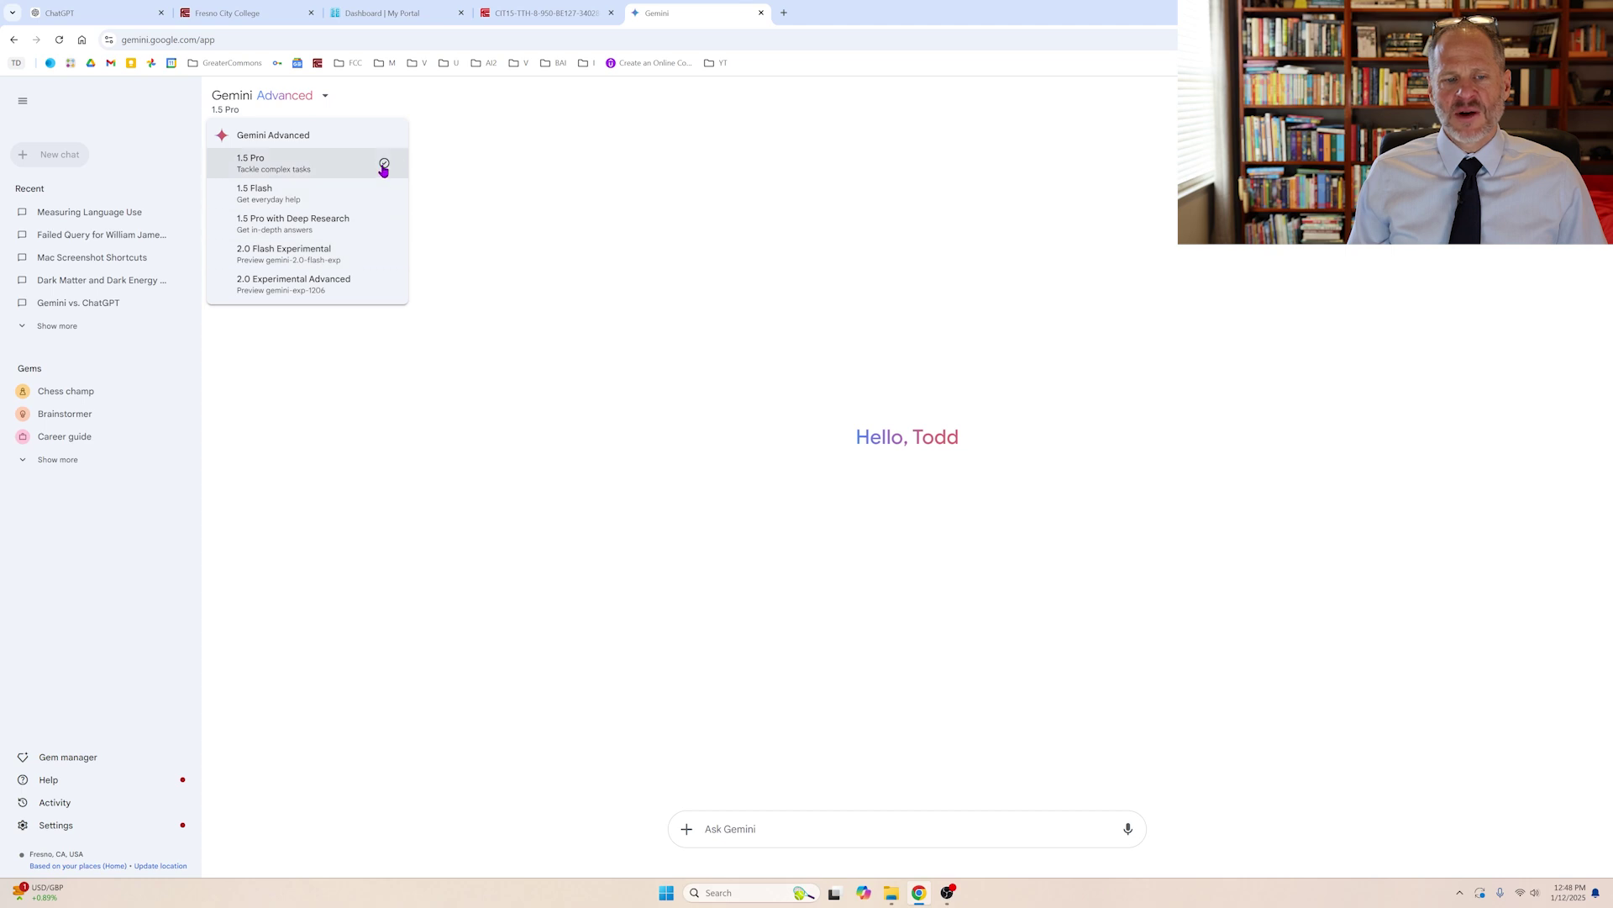
pyautogui.click(609, 278)
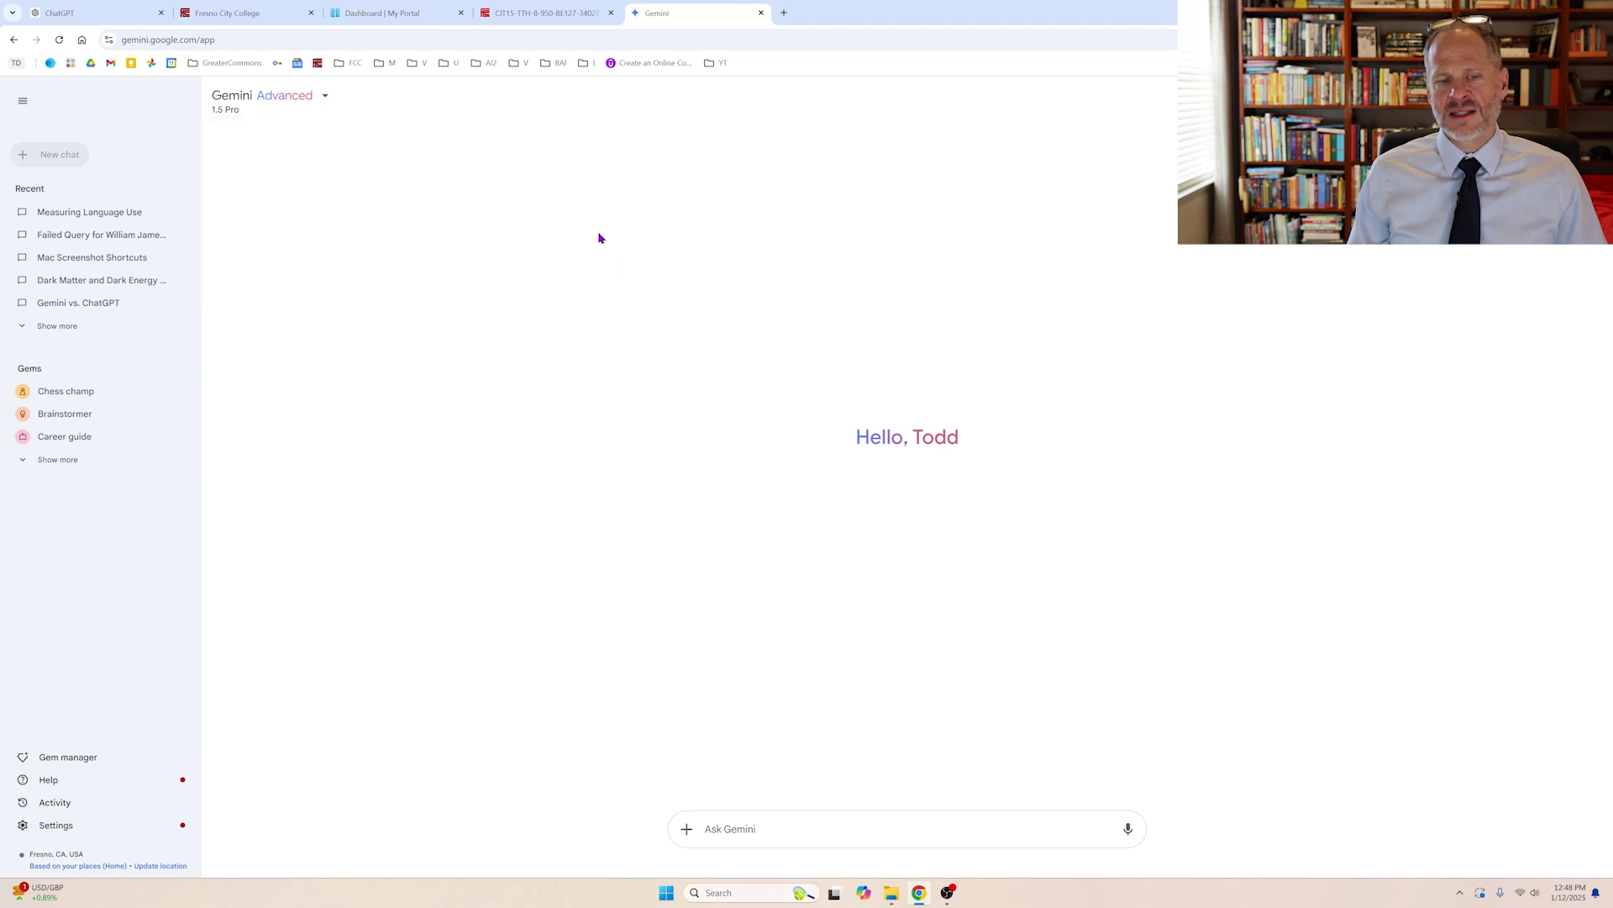
pyautogui.click(762, 14)
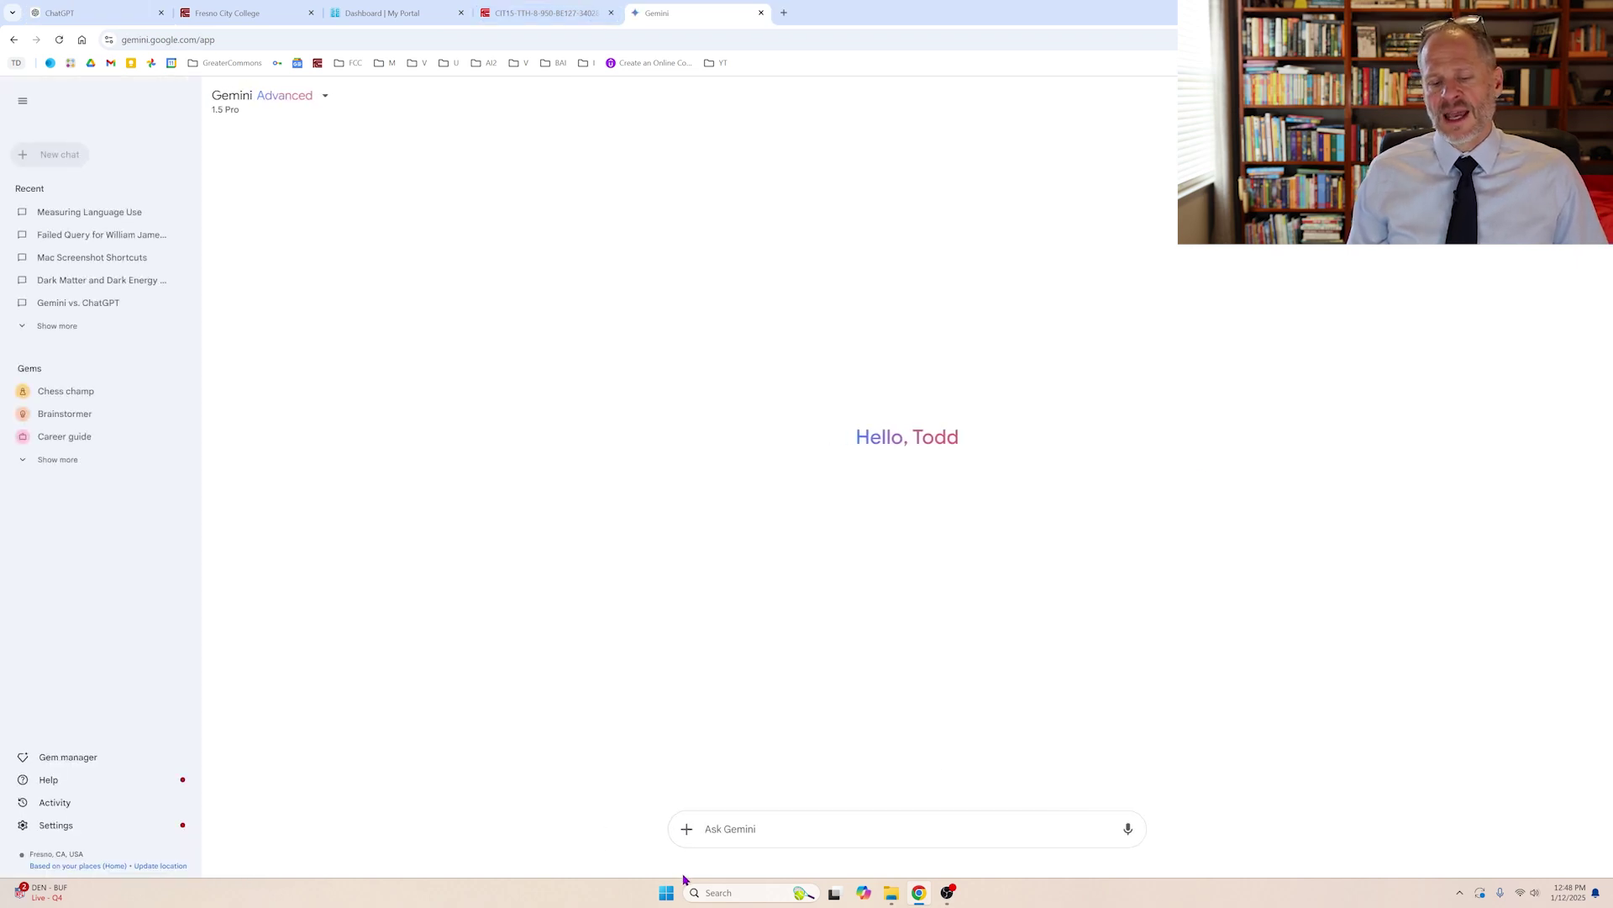
# Step: Close the Gemini tab and move the ChatGPT tab after the CIT15 course tab
pyautogui.click(688, 830)
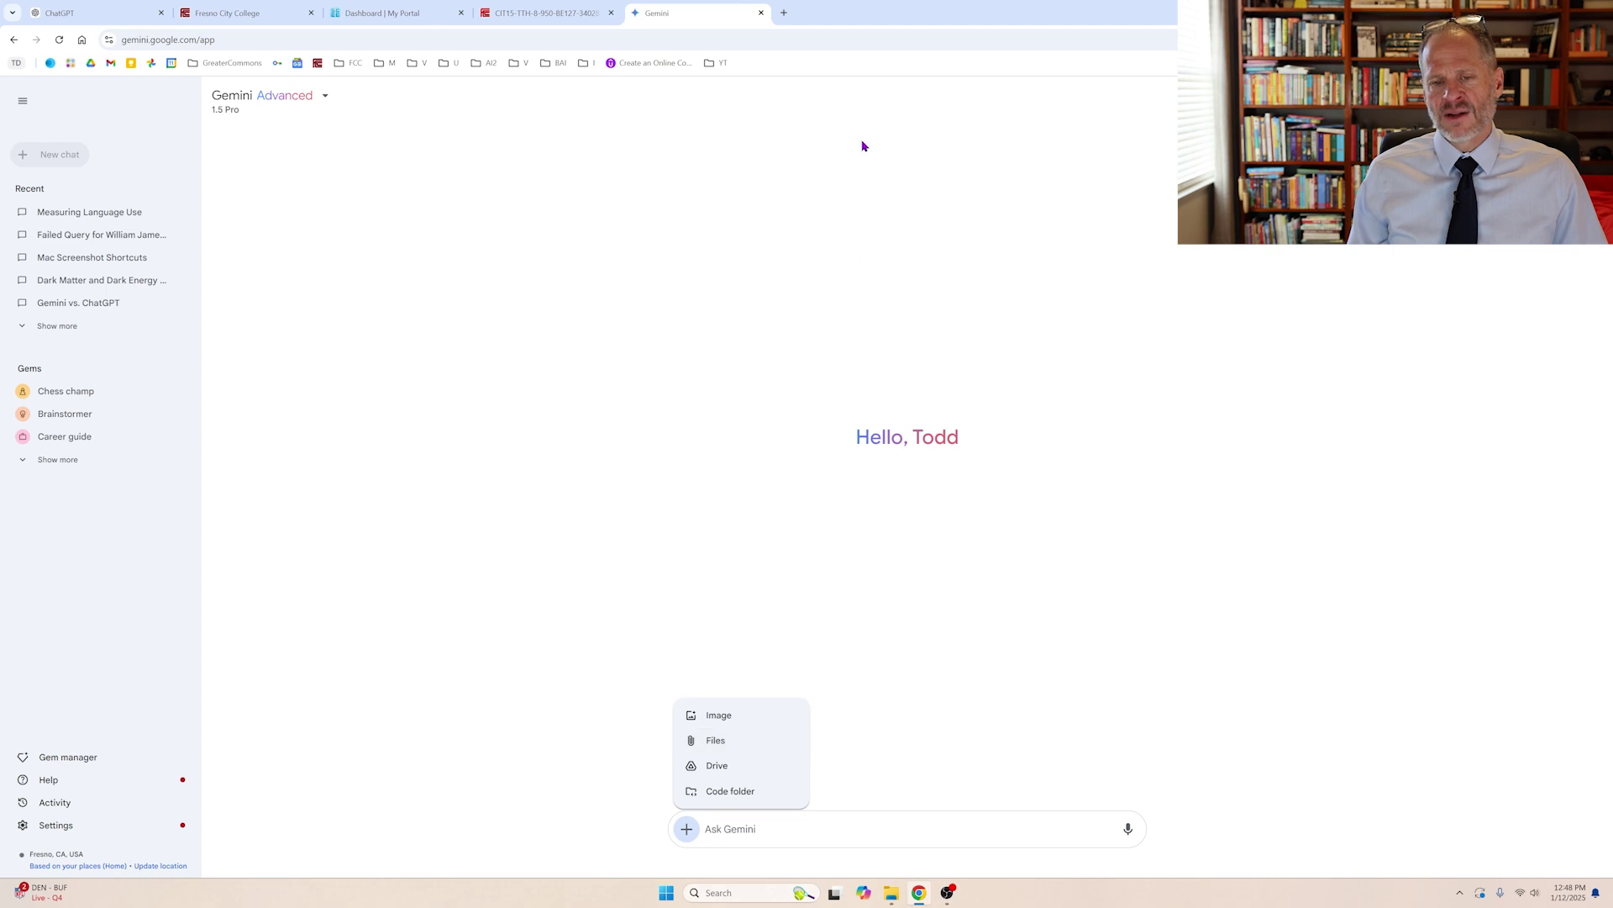
pyautogui.click(763, 13)
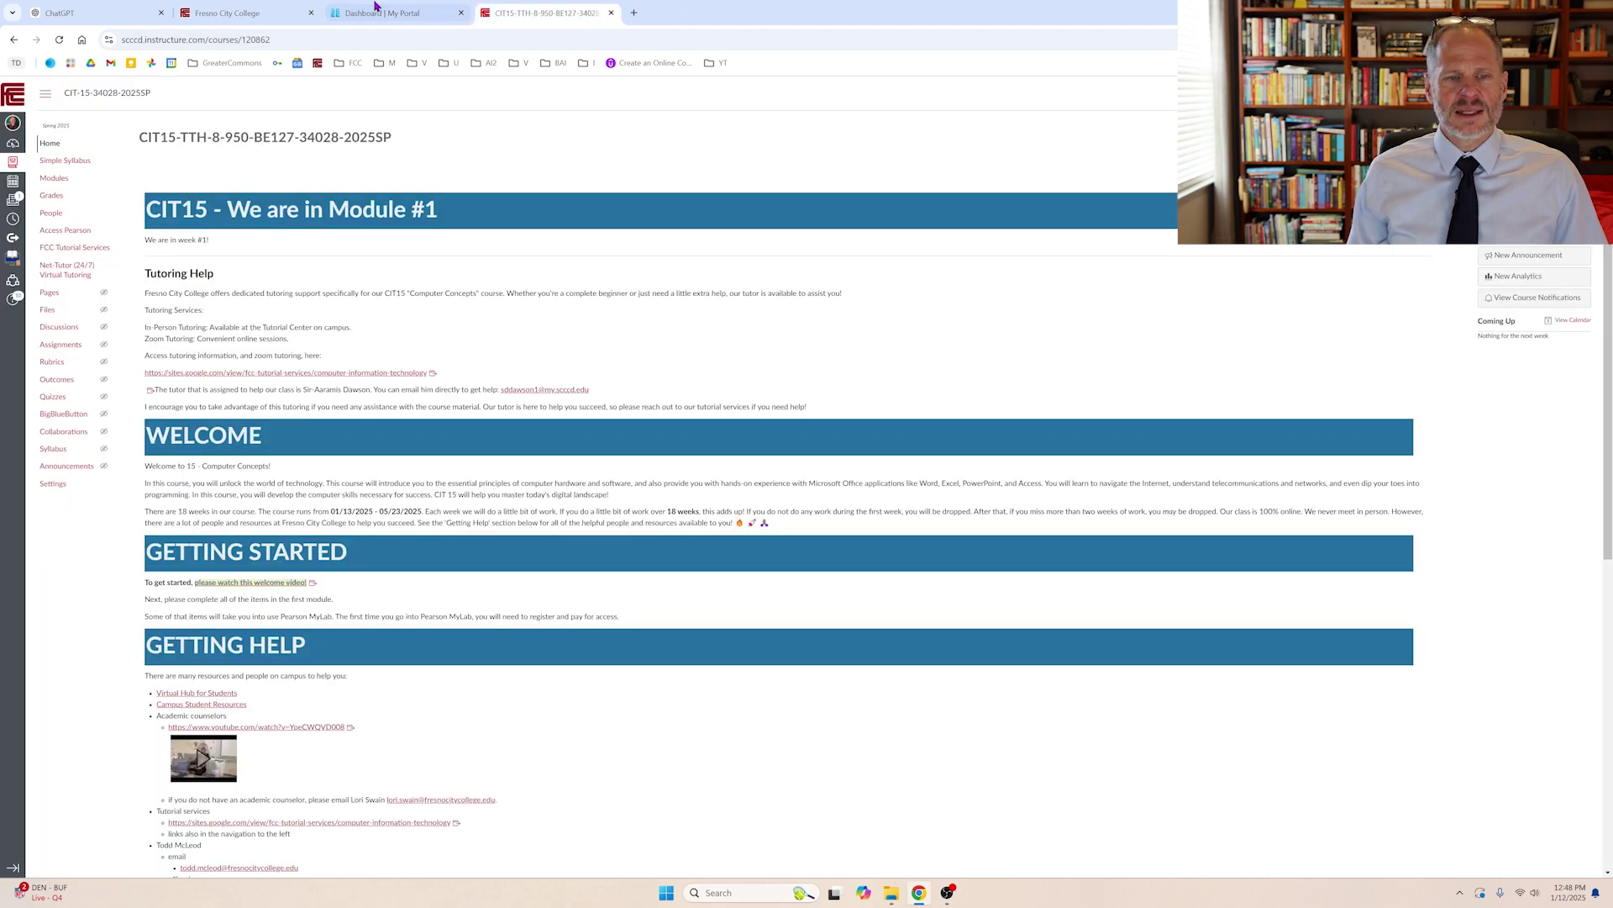
pyautogui.click(131, 7)
pyautogui.moveTo(130, 7); pyautogui.dragTo(582, 10)
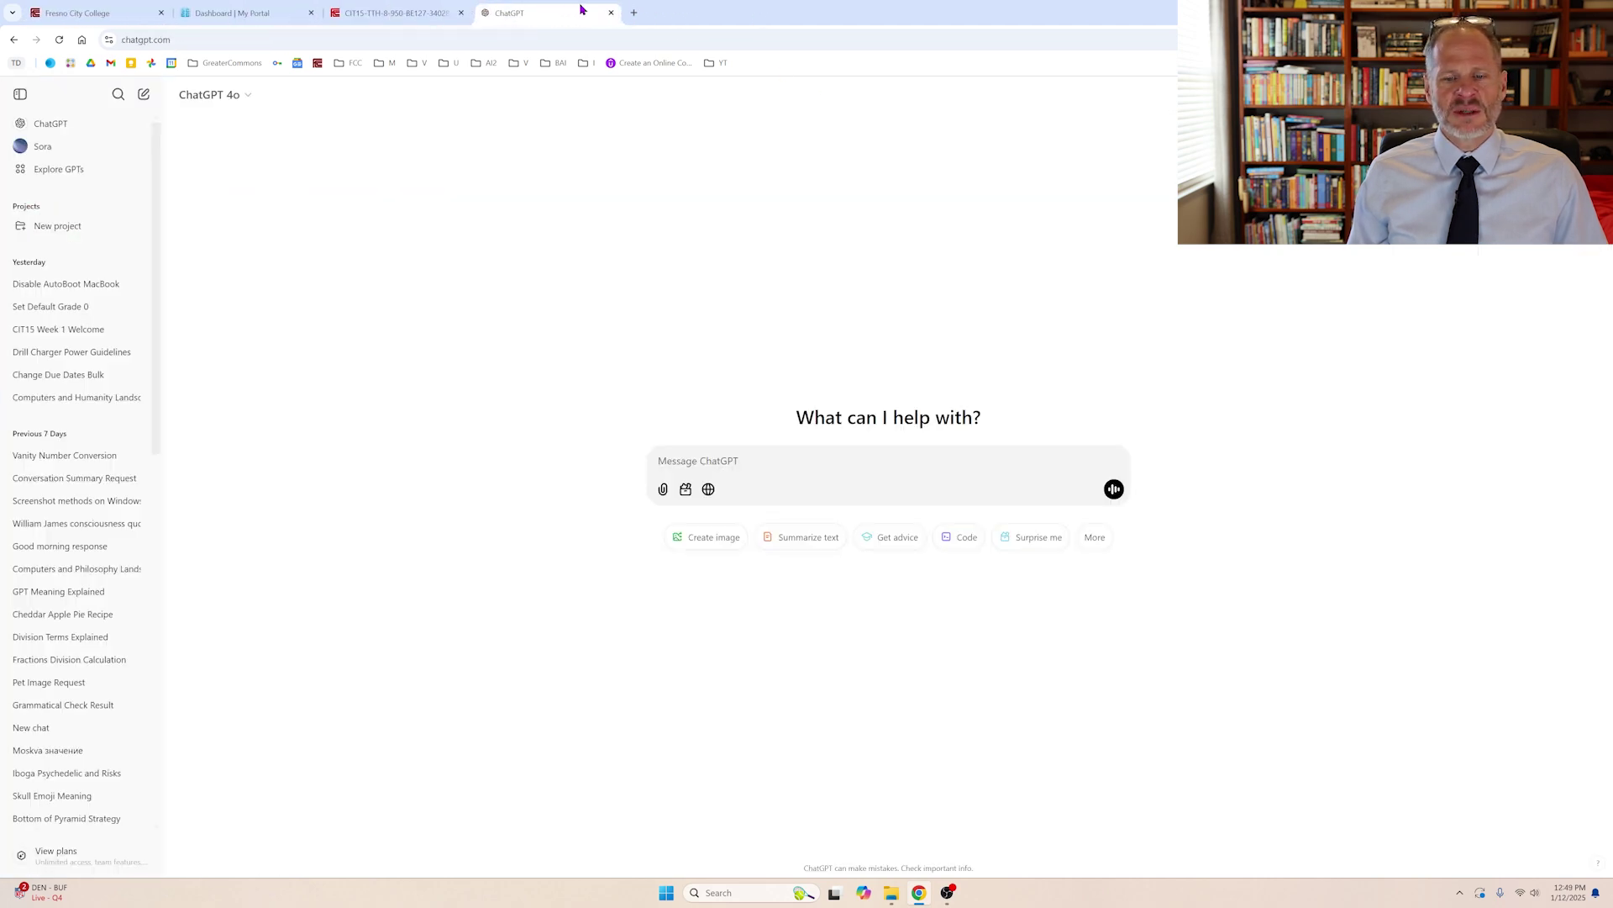
# Step: Glance at ChatGPT's attachment options, then open the CIT15 course's Modules page
pyautogui.click(663, 489)
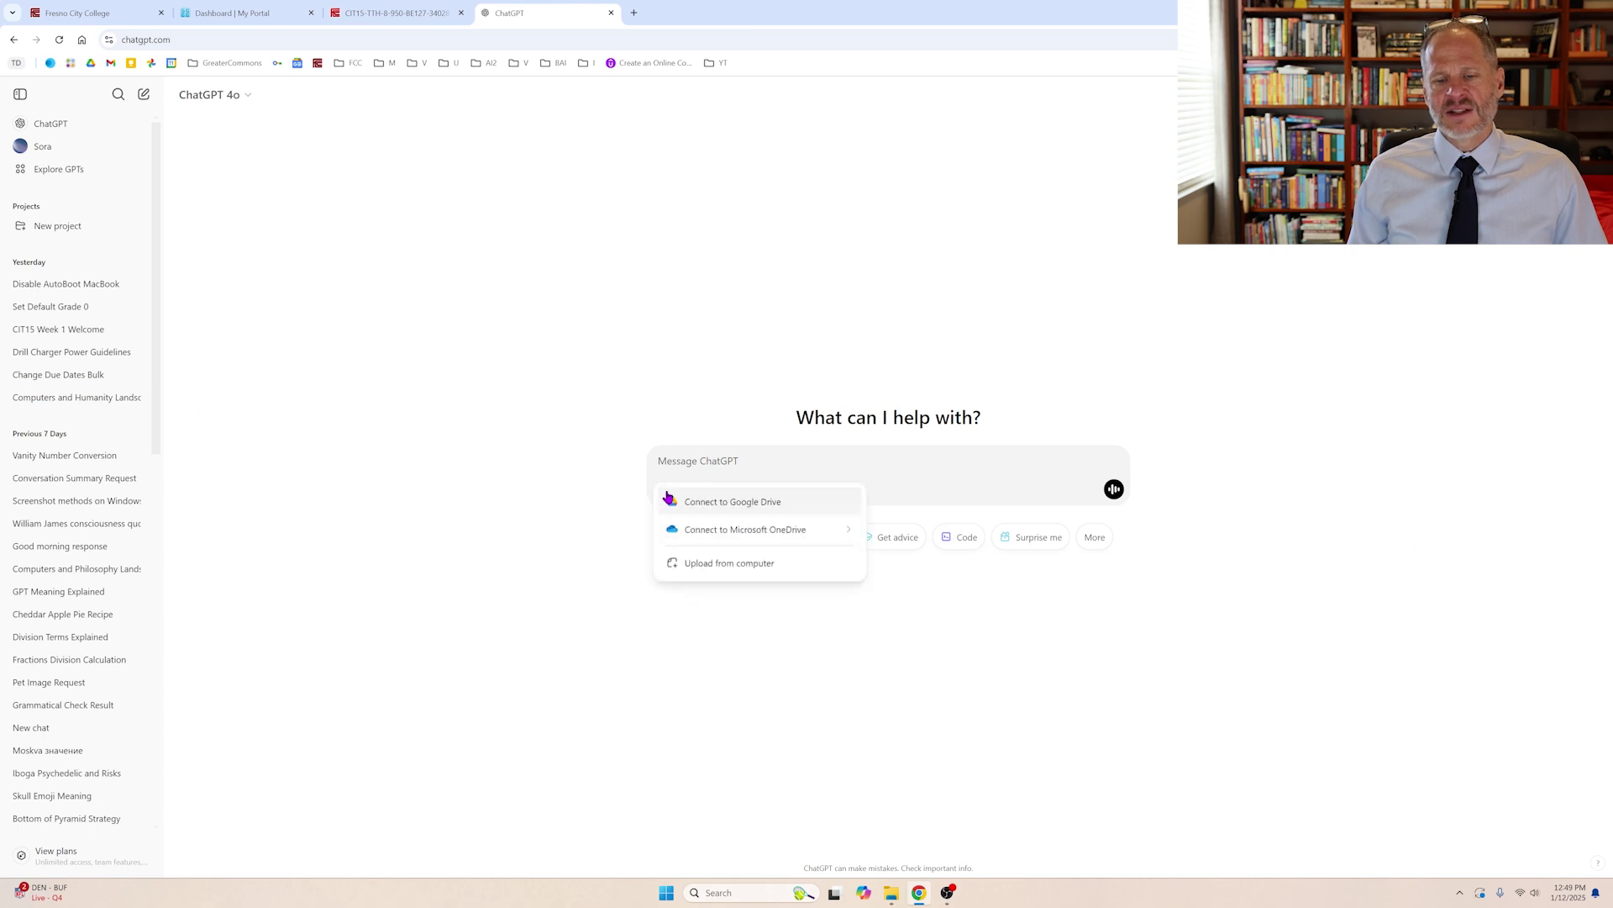
pyautogui.click(752, 334)
pyautogui.click(423, 10)
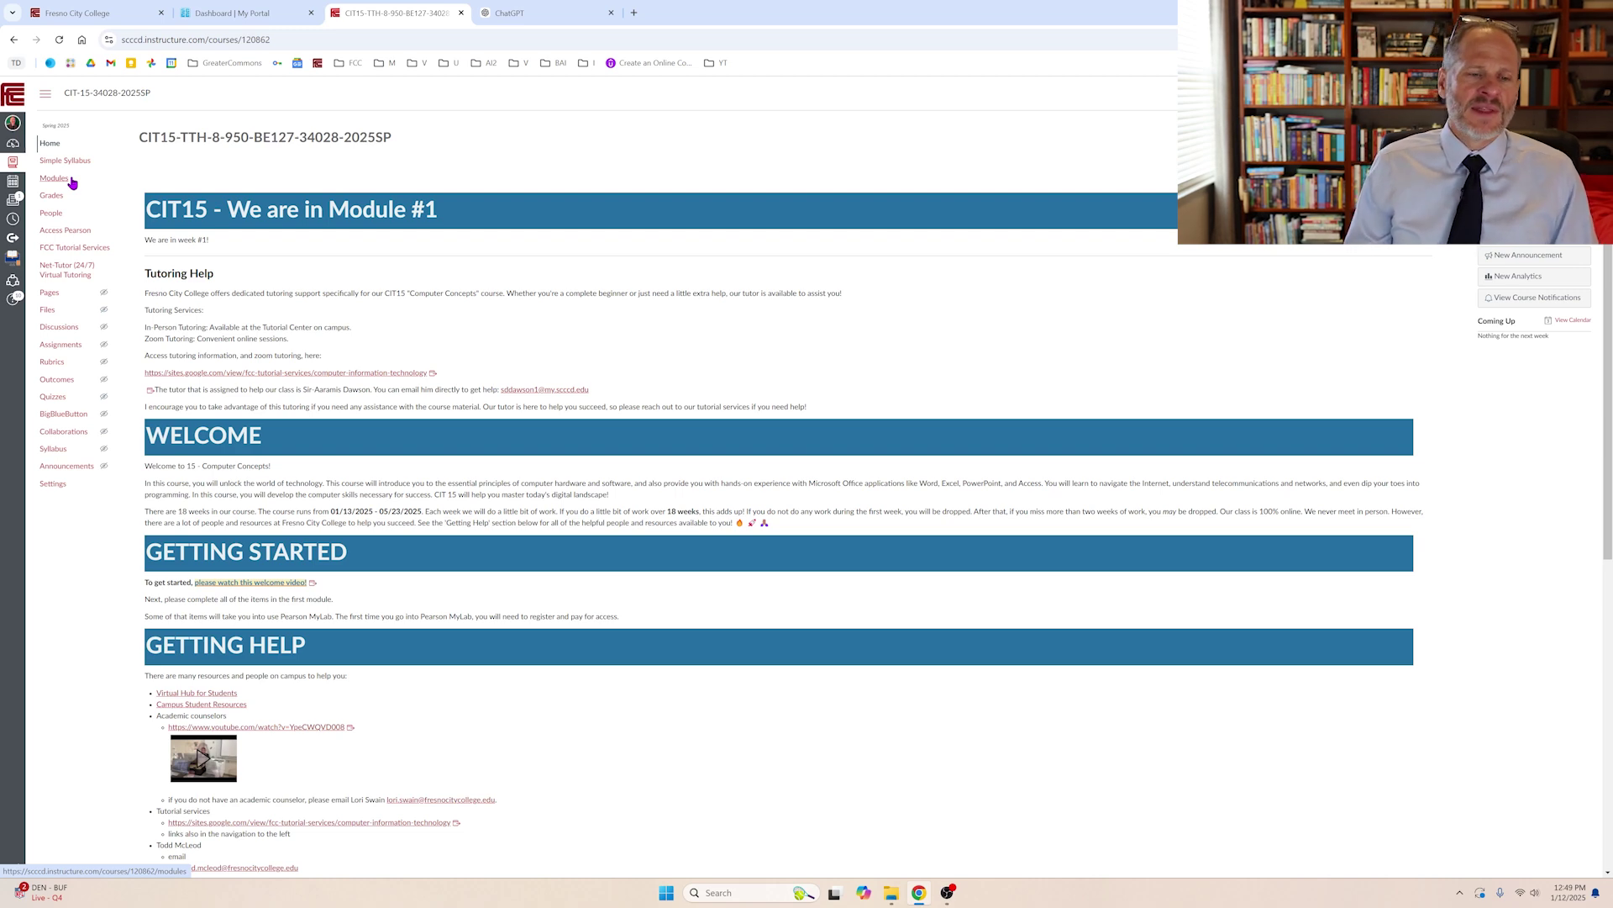
pyautogui.click(67, 180)
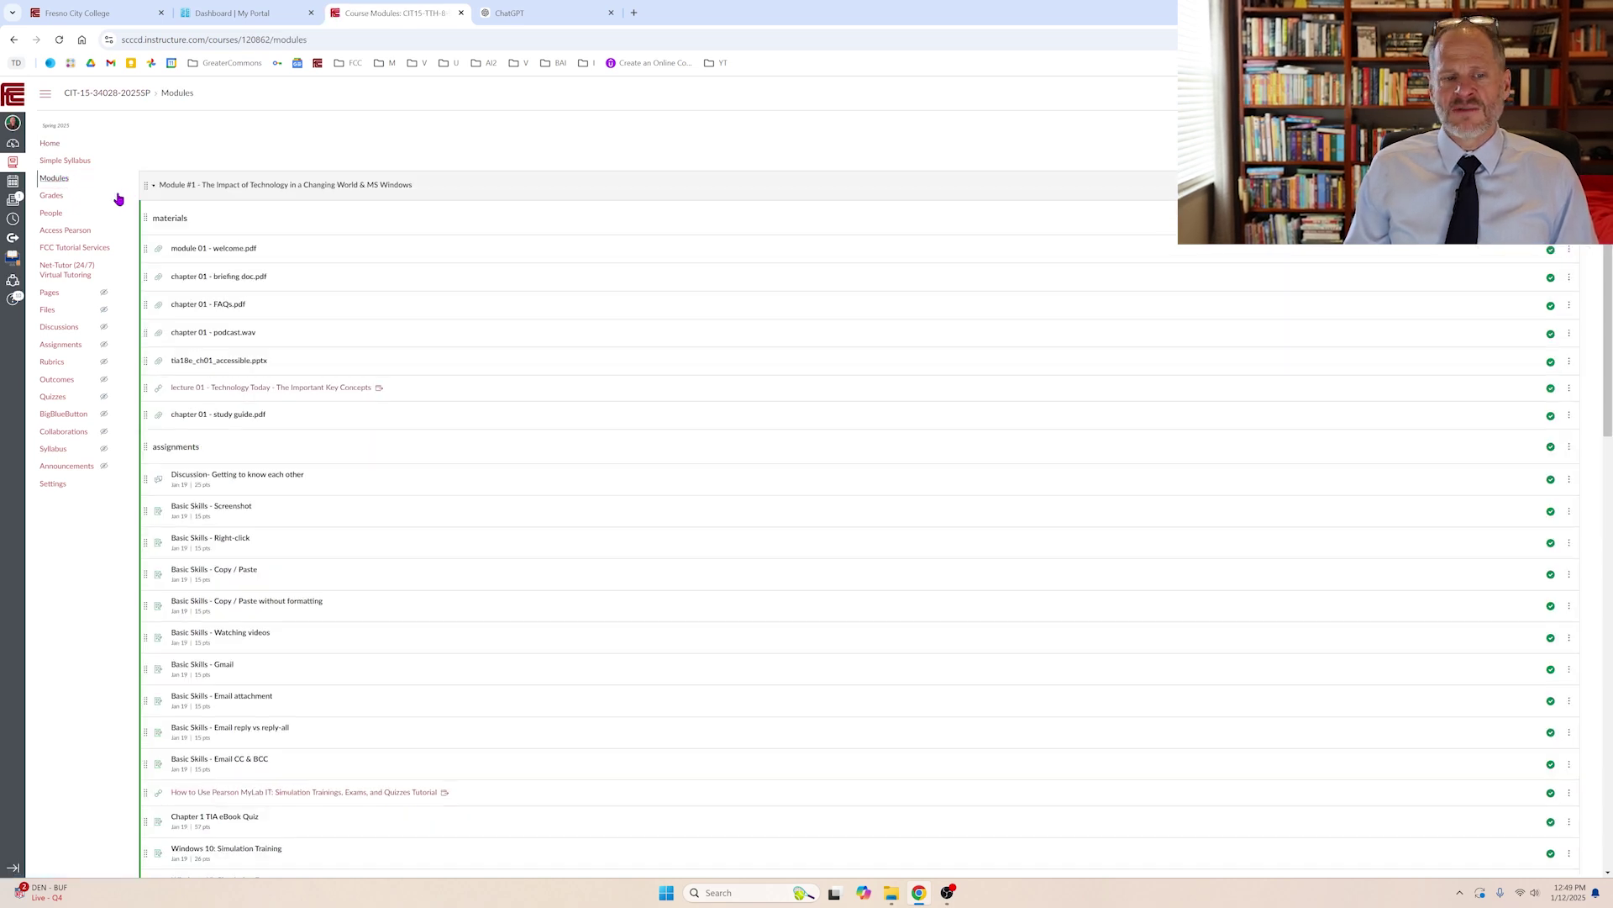
# Step: Download tia18e_ch01_accessible.pptx from Canvas Module #1
pyautogui.click(314, 190)
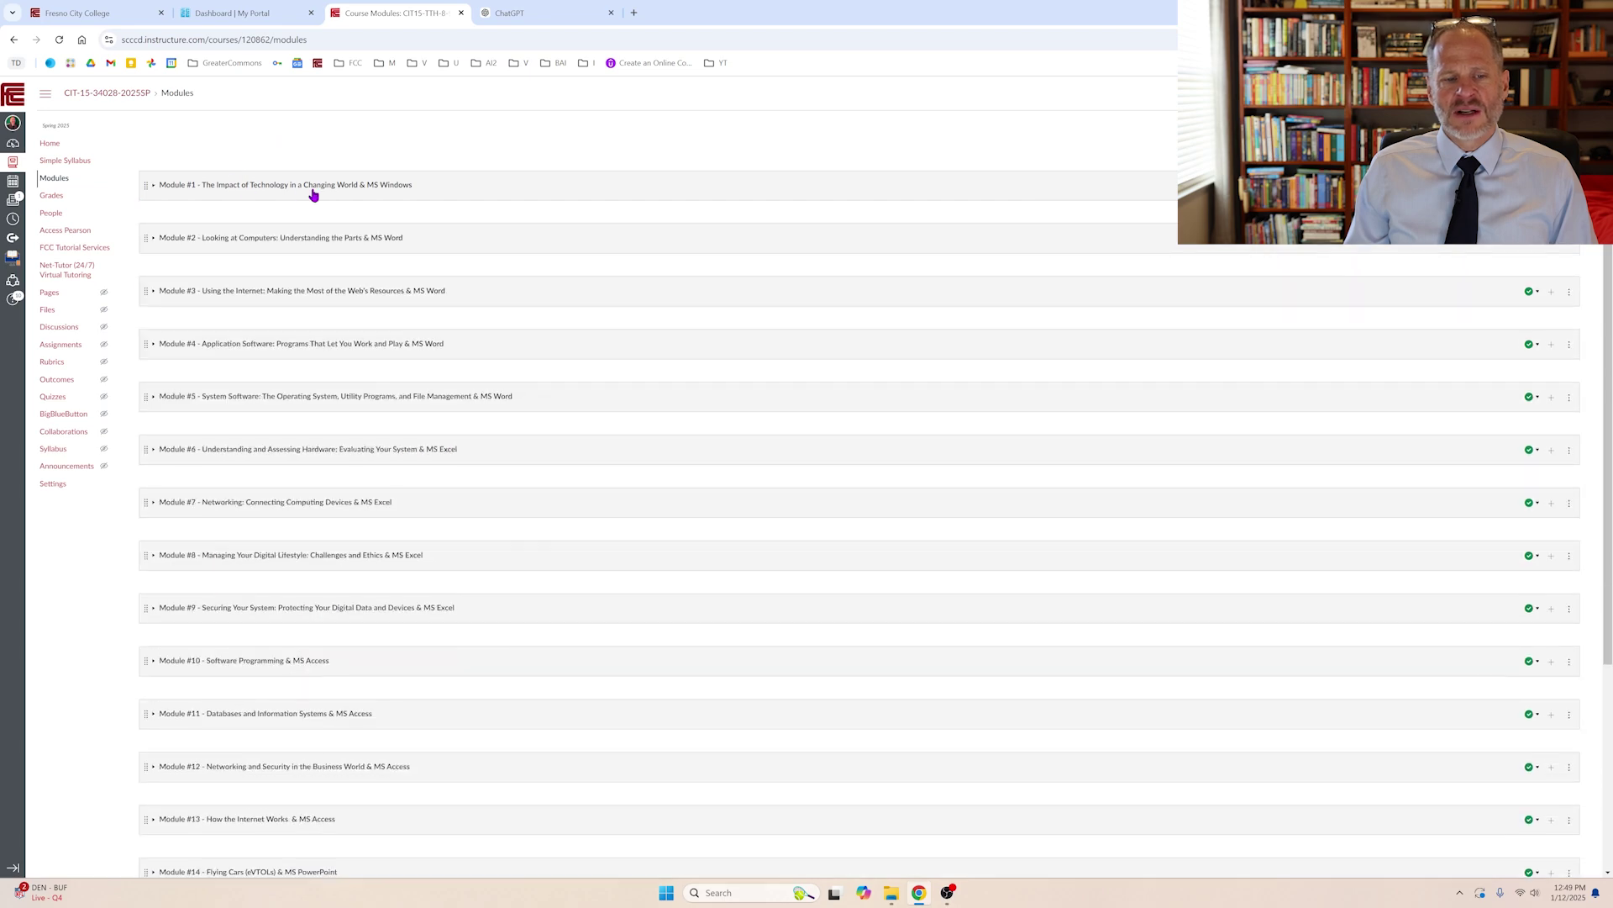
pyautogui.click(314, 190)
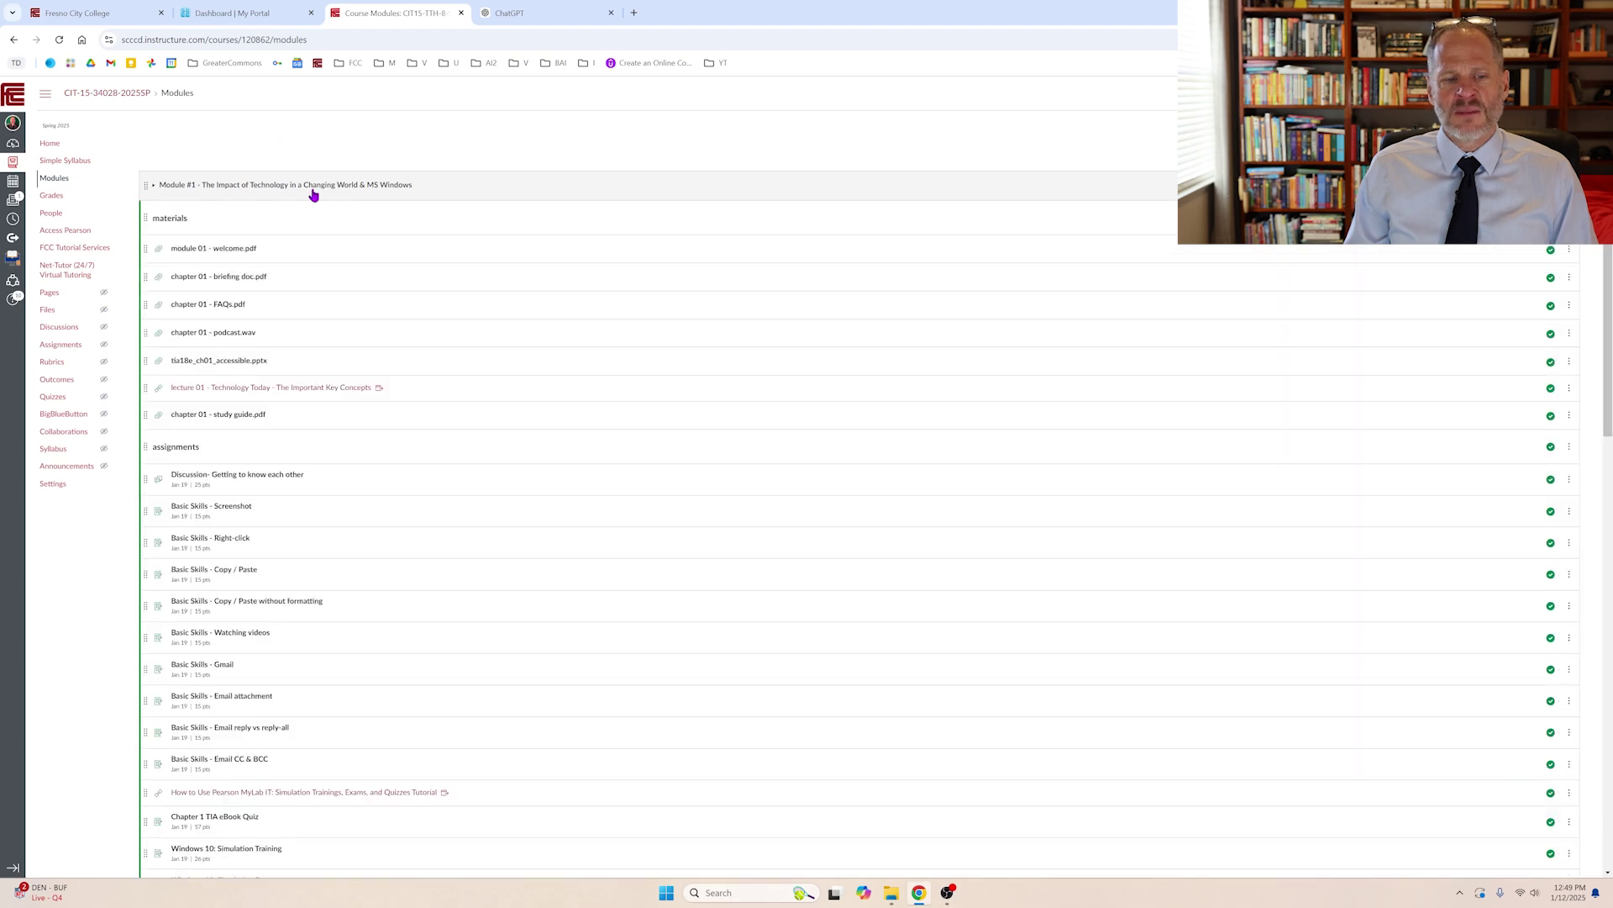
pyautogui.click(214, 361)
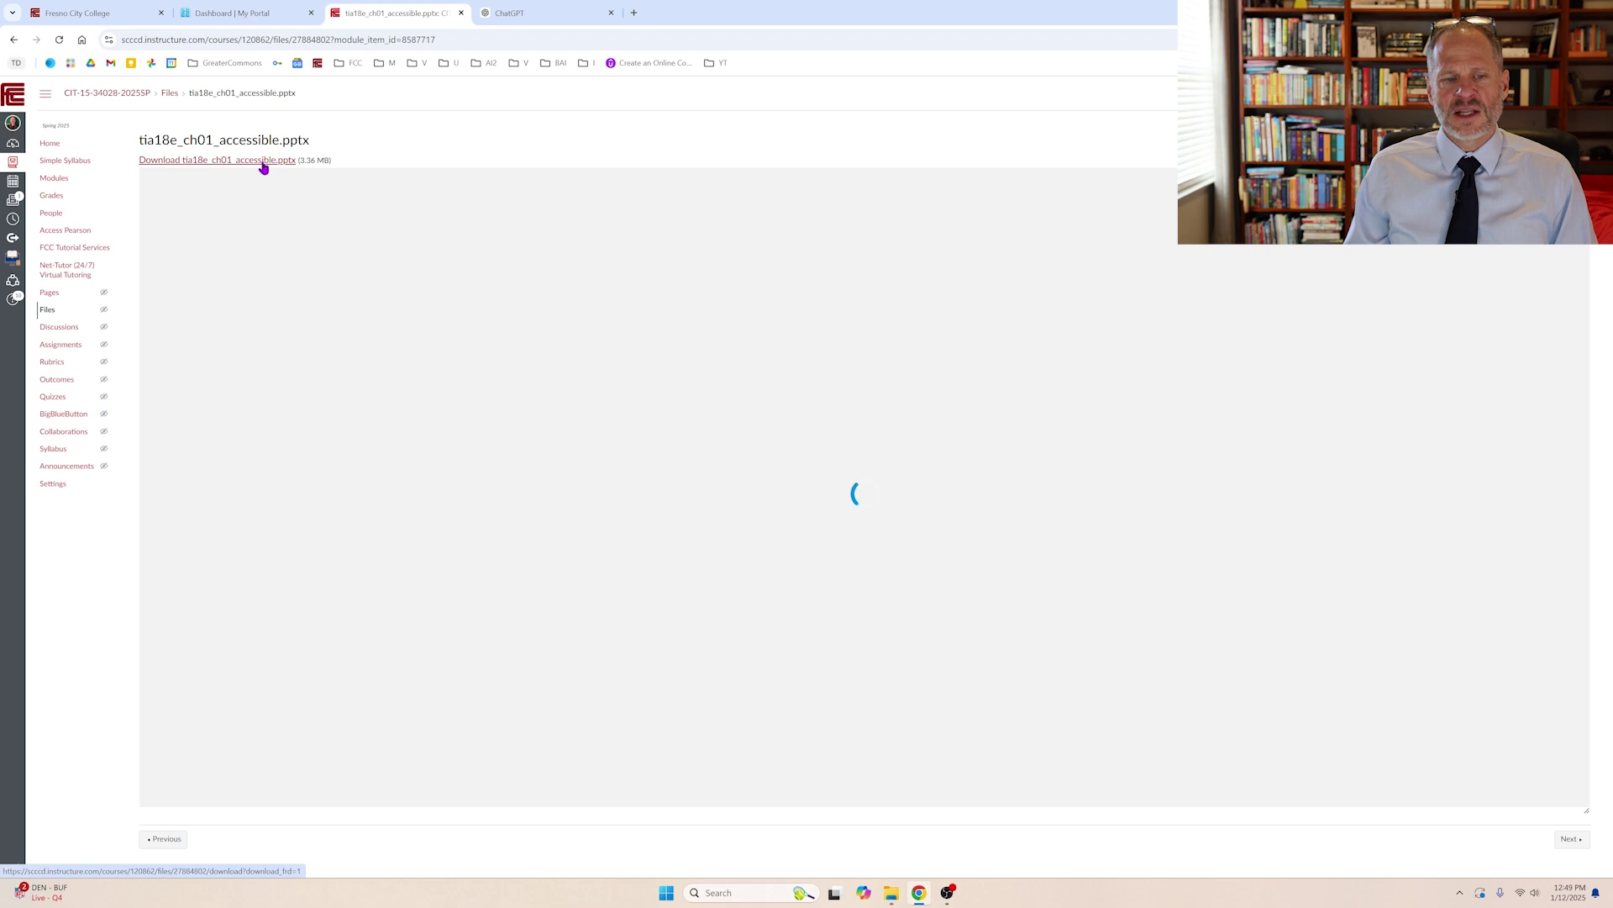
pyautogui.click(237, 164)
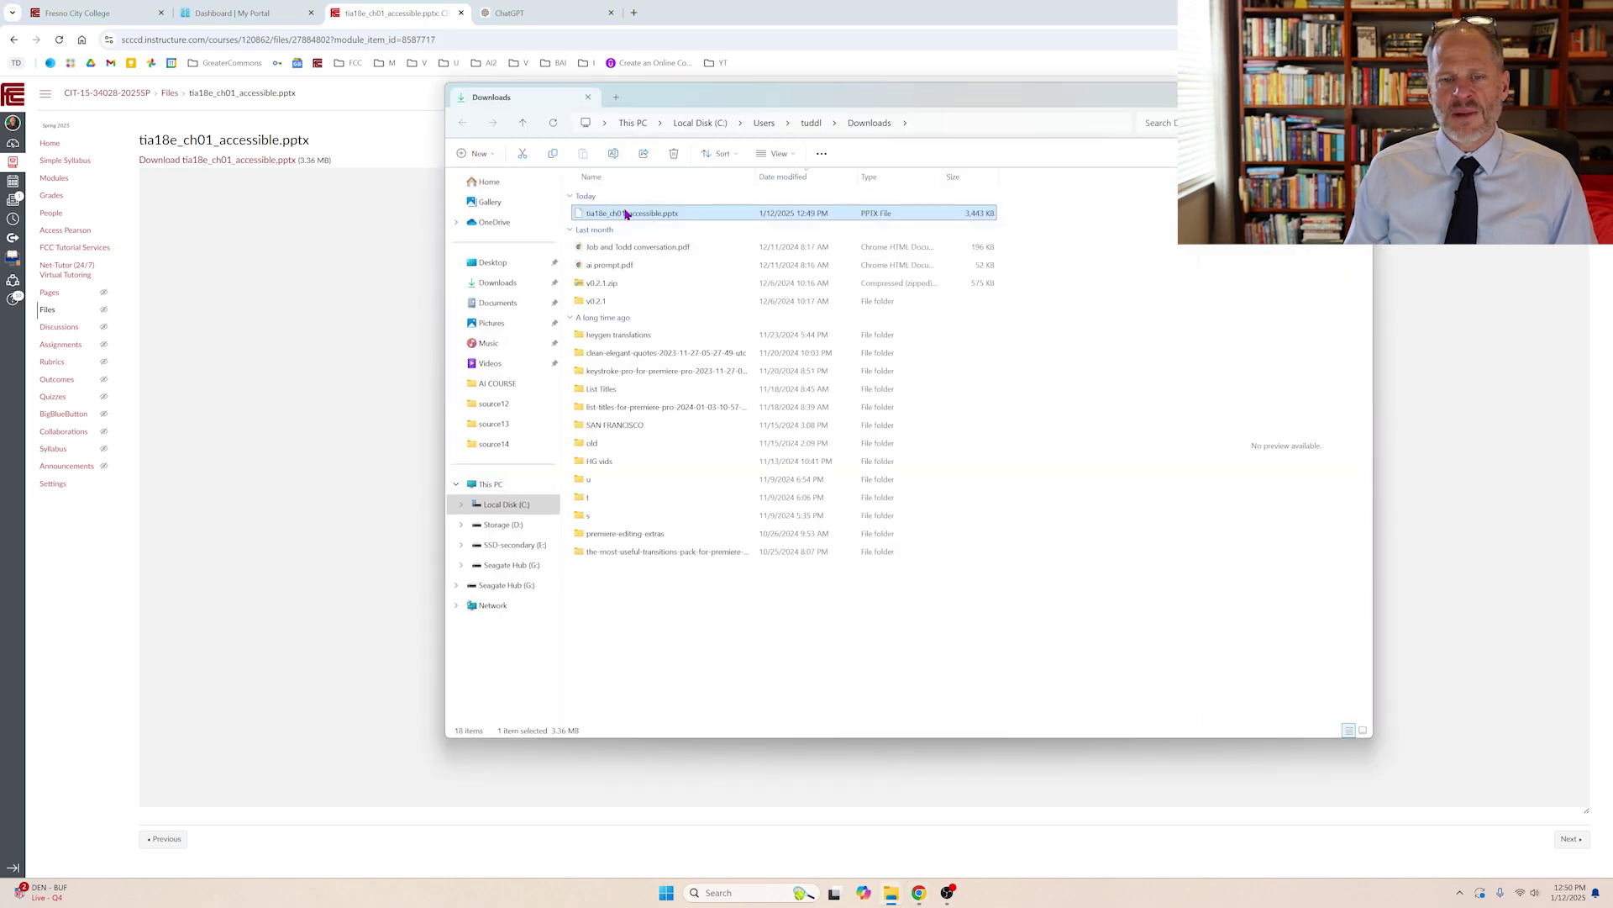
pyautogui.click(529, 15)
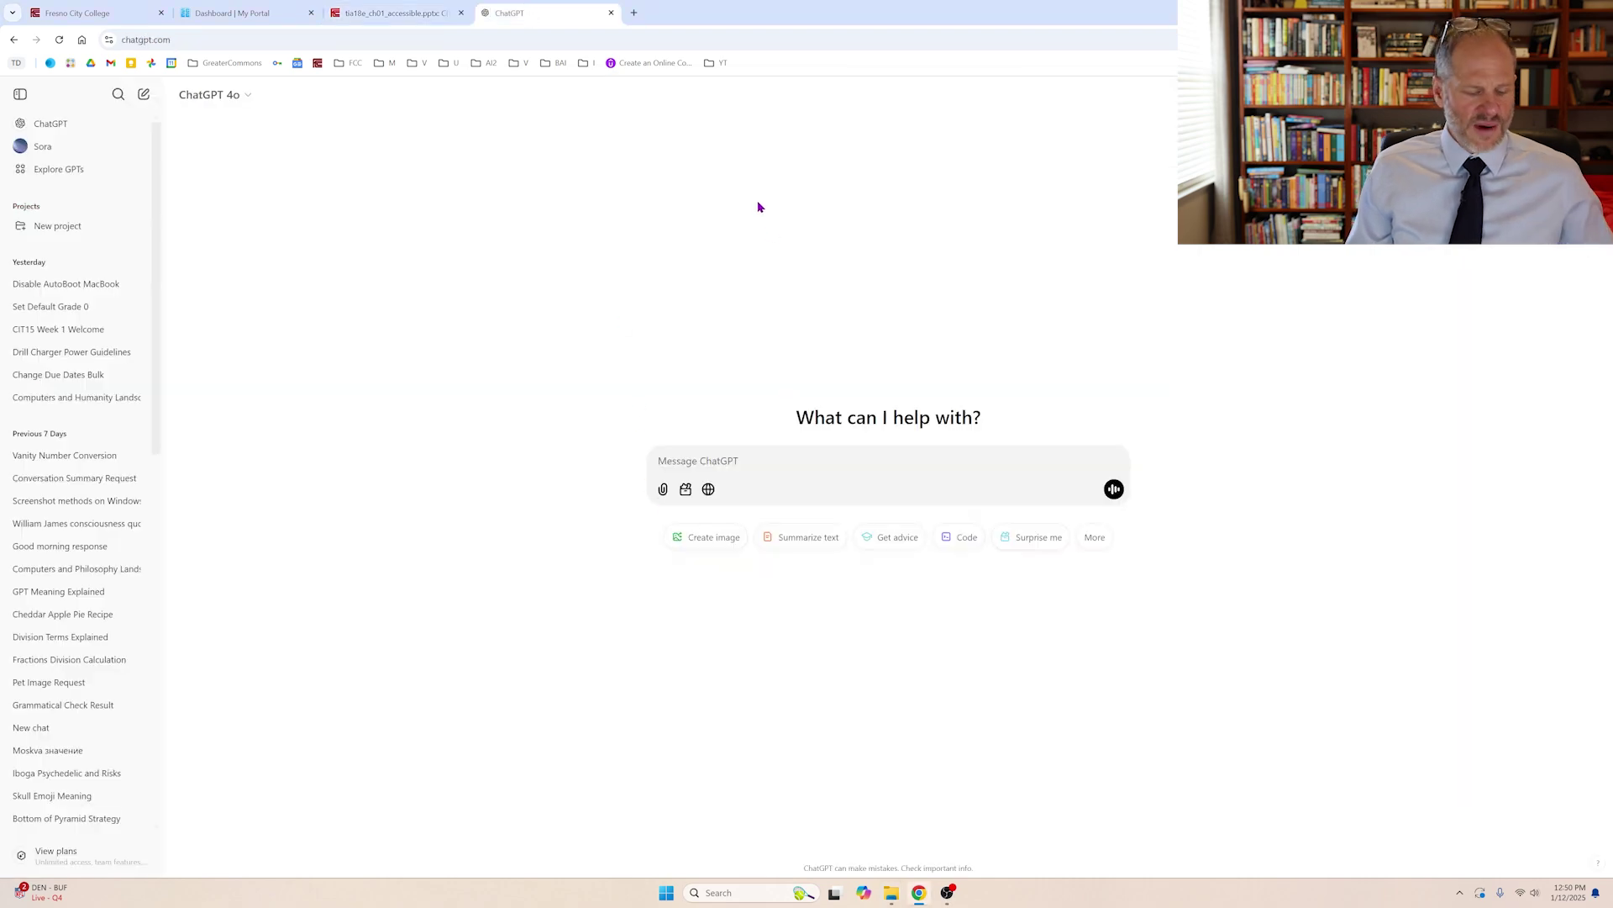
# Step: Drag tia18e_ch01_accessible.pptx from the Downloads folder into the ChatGPT message box
pyautogui.hotkey('alt', 'Tab')
pyautogui.moveTo(756, 90); pyautogui.dragTo(1357, 191)
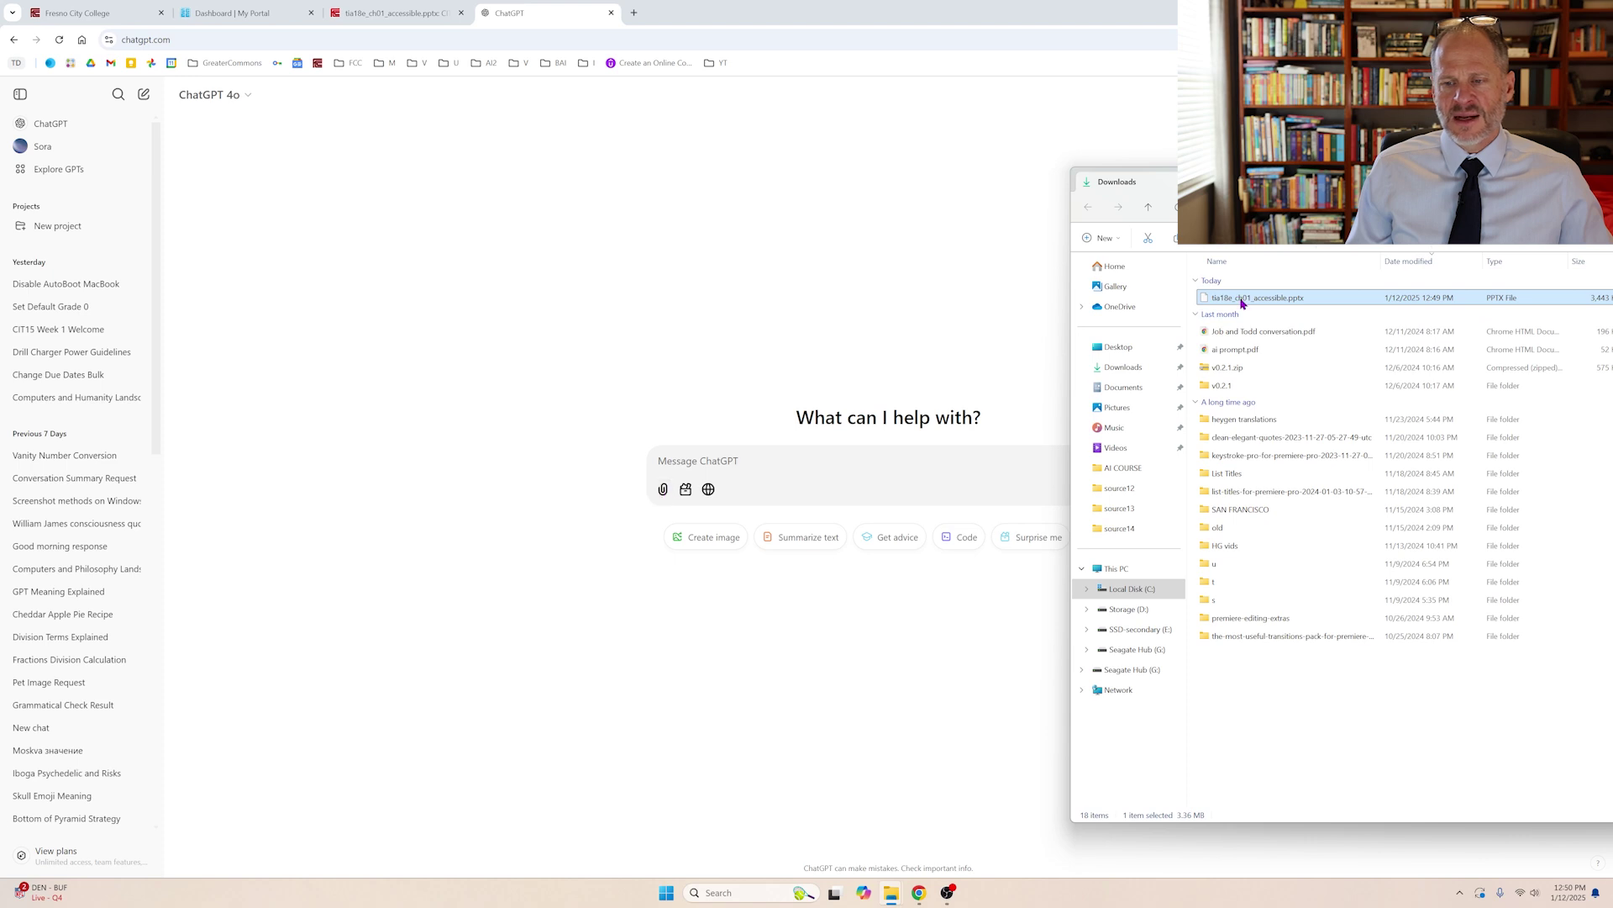
pyautogui.moveTo(1241, 302); pyautogui.dragTo(854, 442)
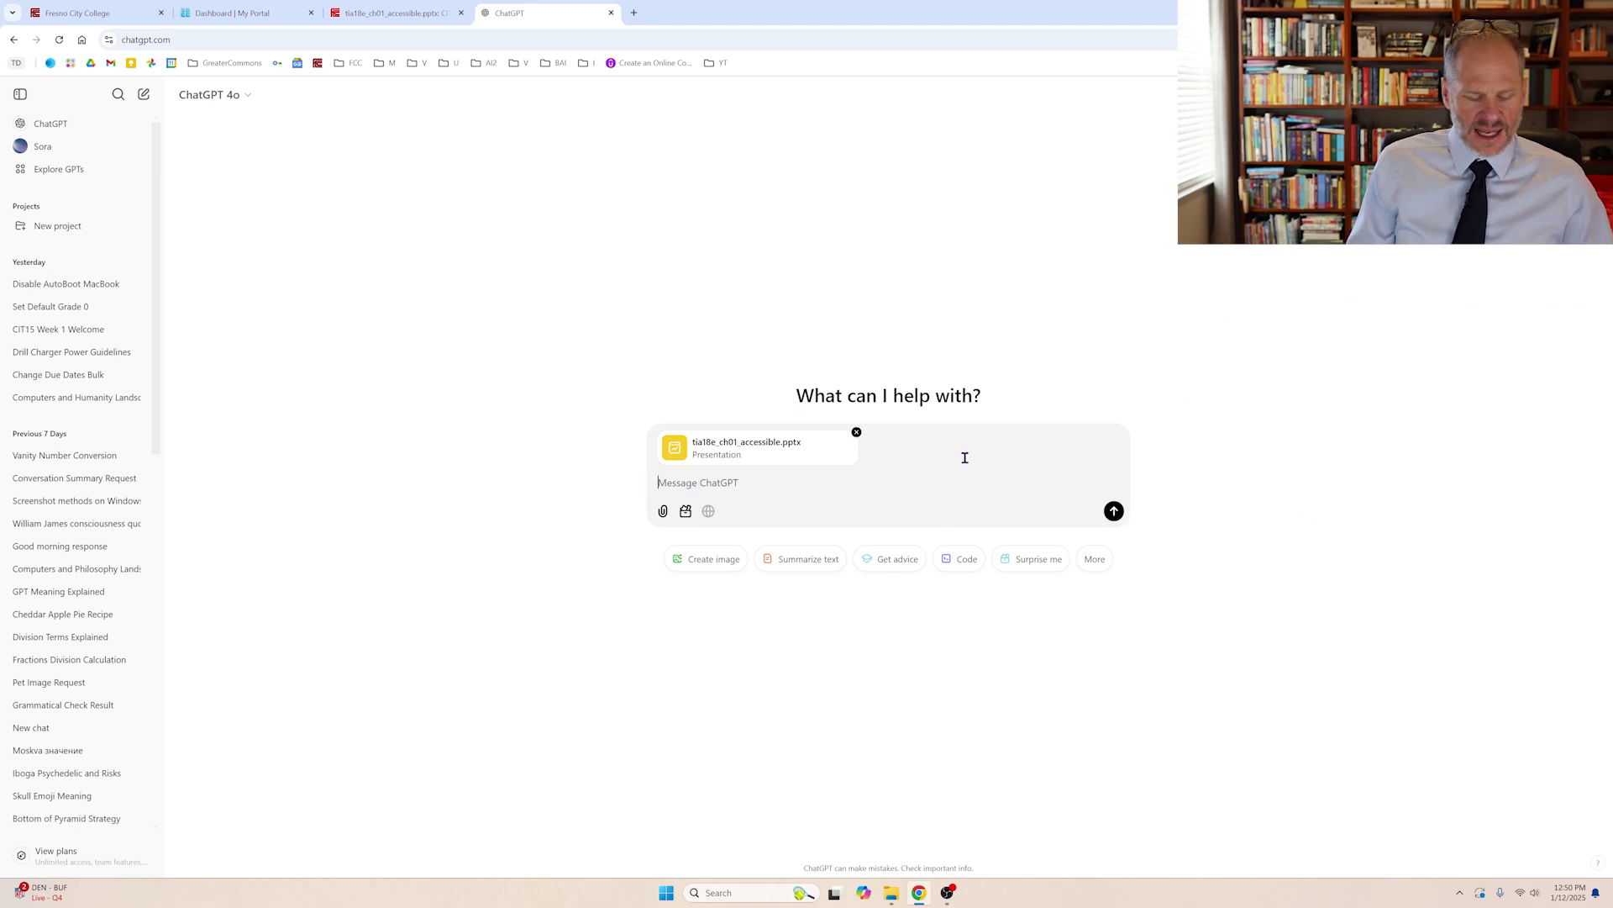
# Step: Type a request to be quizzed back-and-forth on the presentation as a hypothetical student
pyautogui.write('I would like you ')
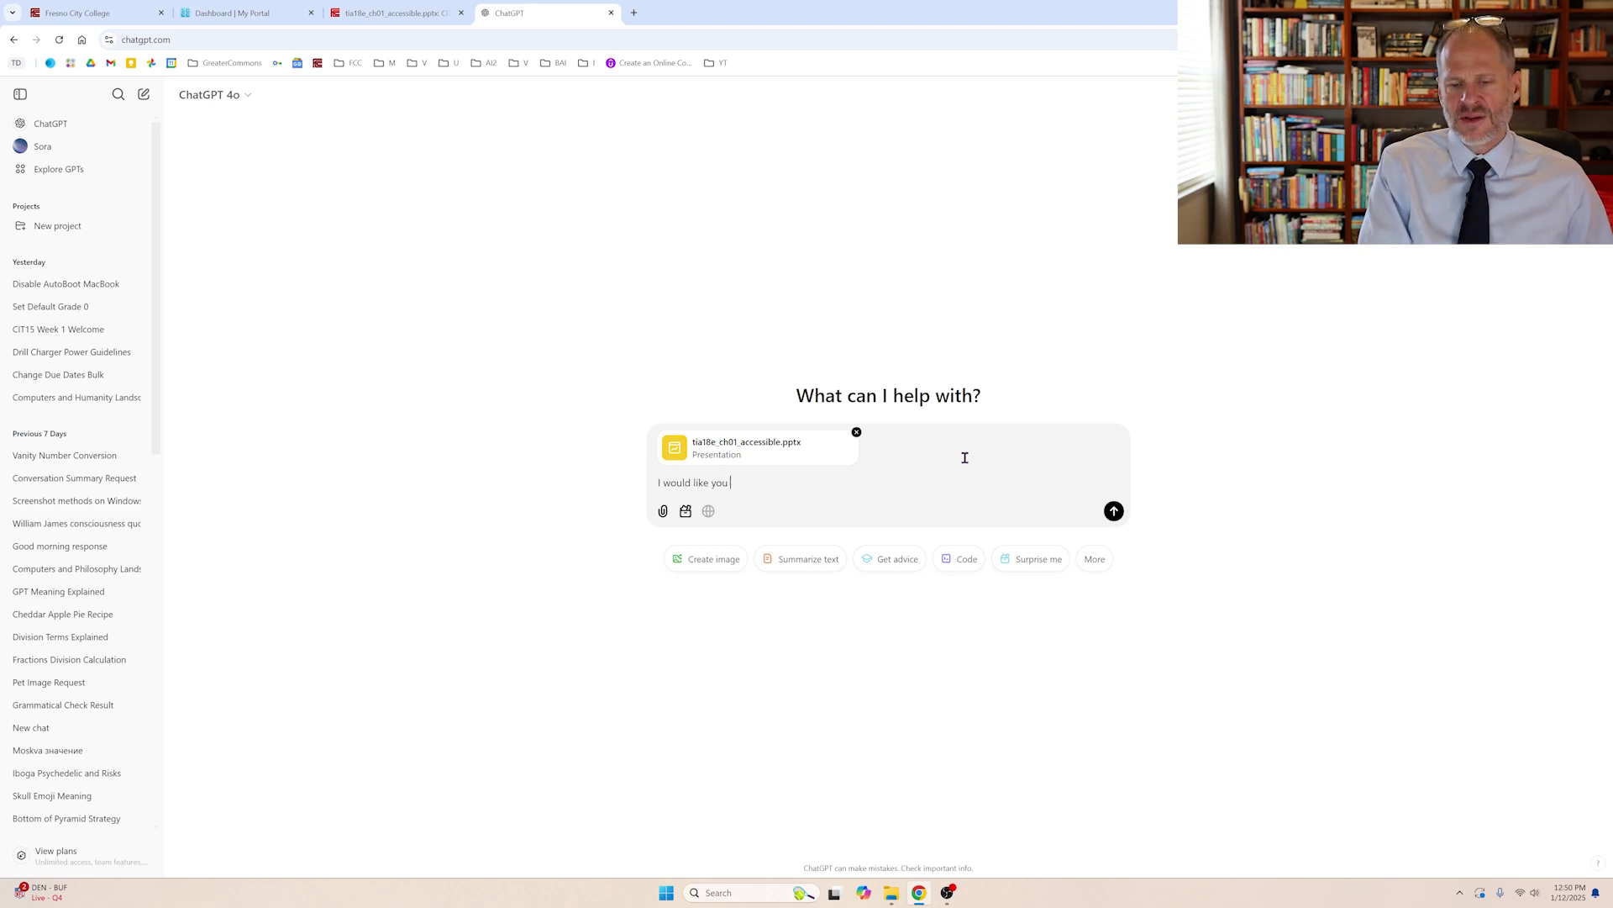
pyautogui.write('to quiz me in a ')
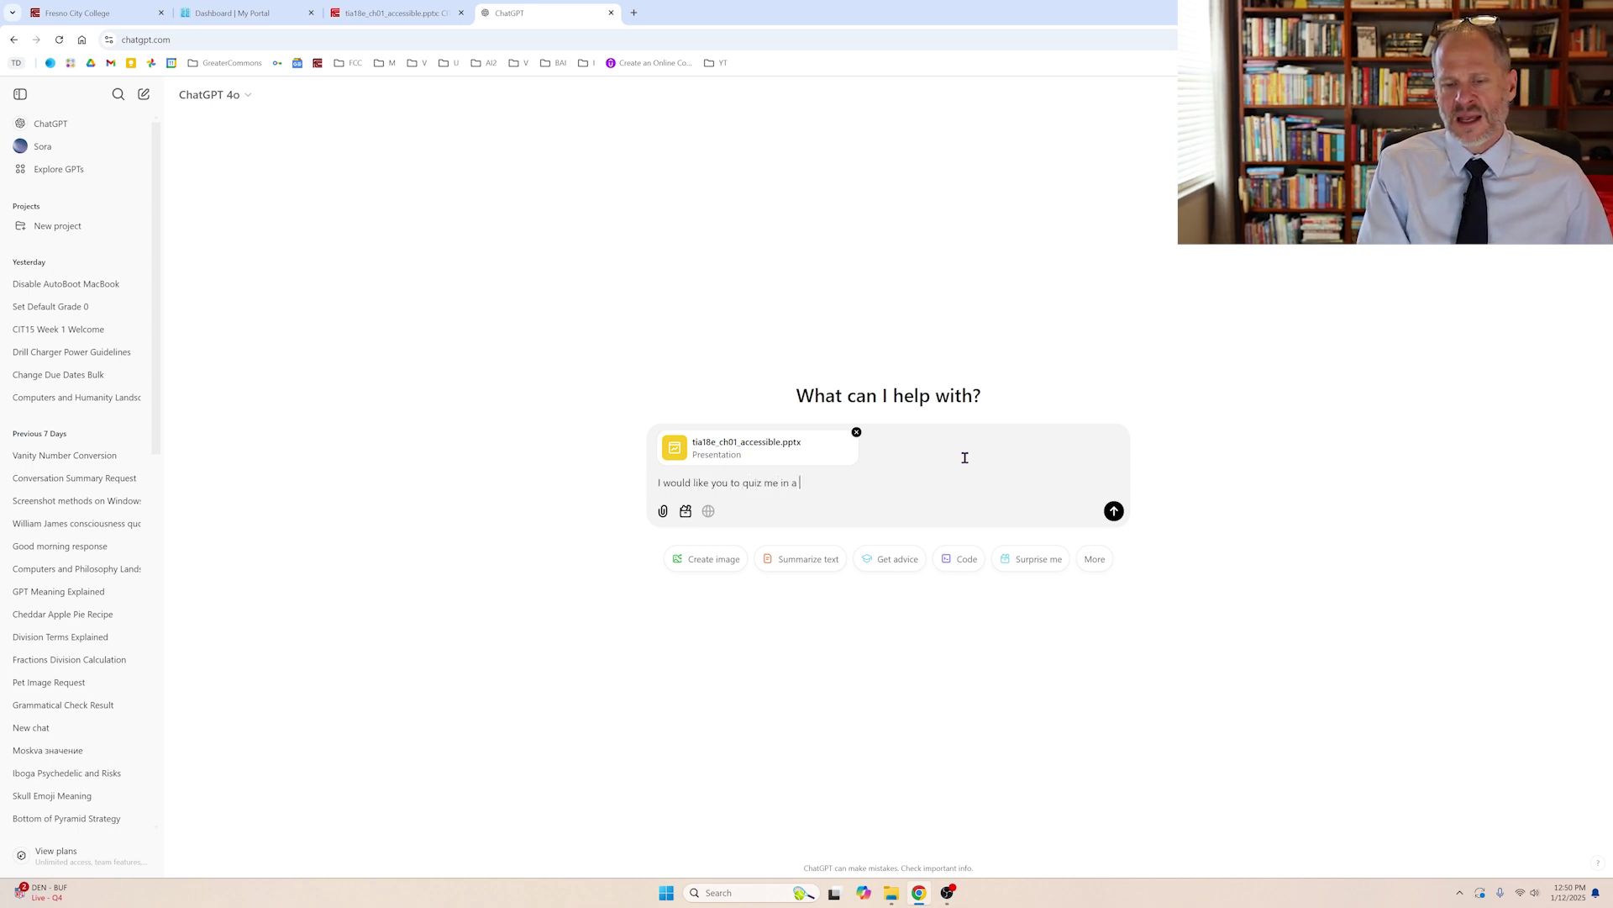
pyautogui.write('back-and-forth ')
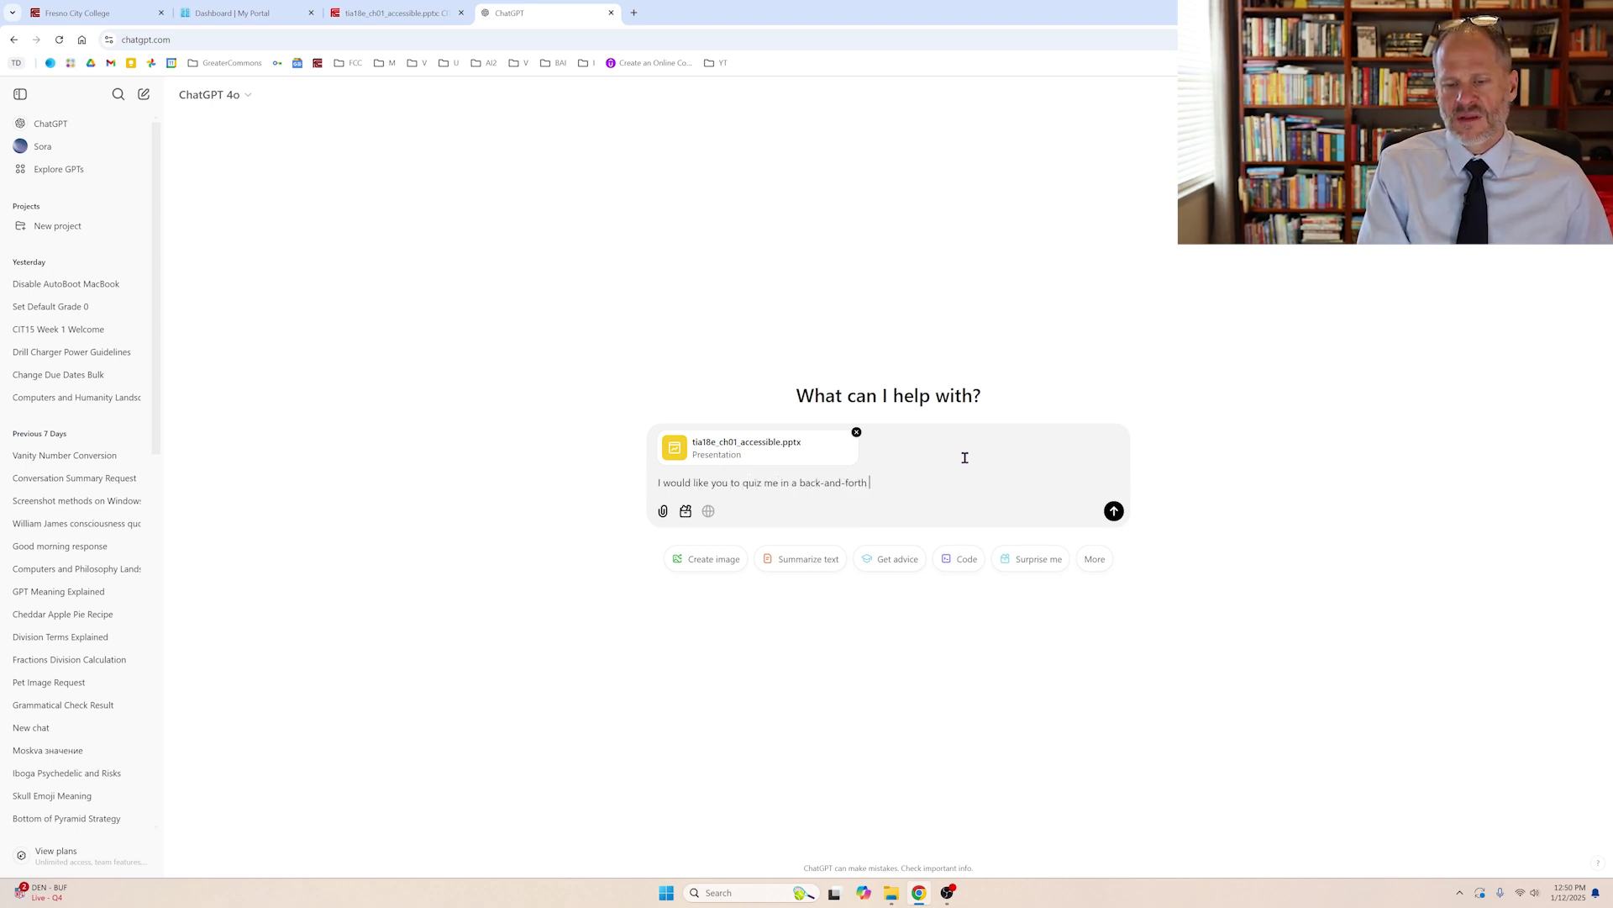
pyautogui.write('fashion about the contents in the atta')
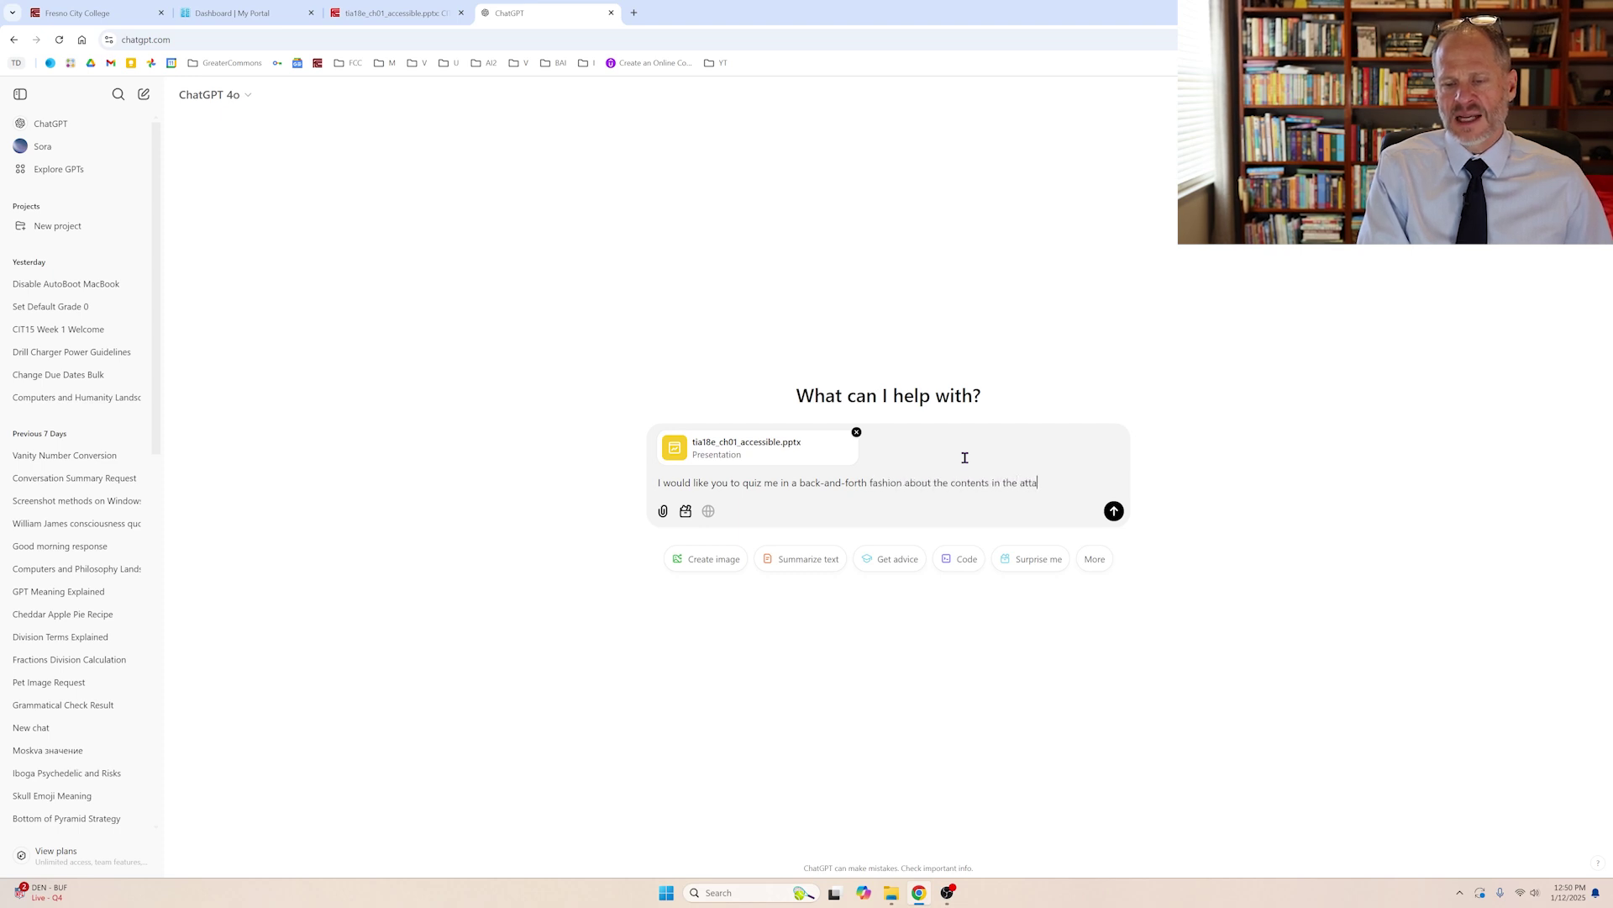
pyautogui.write('ched powerpoint ')
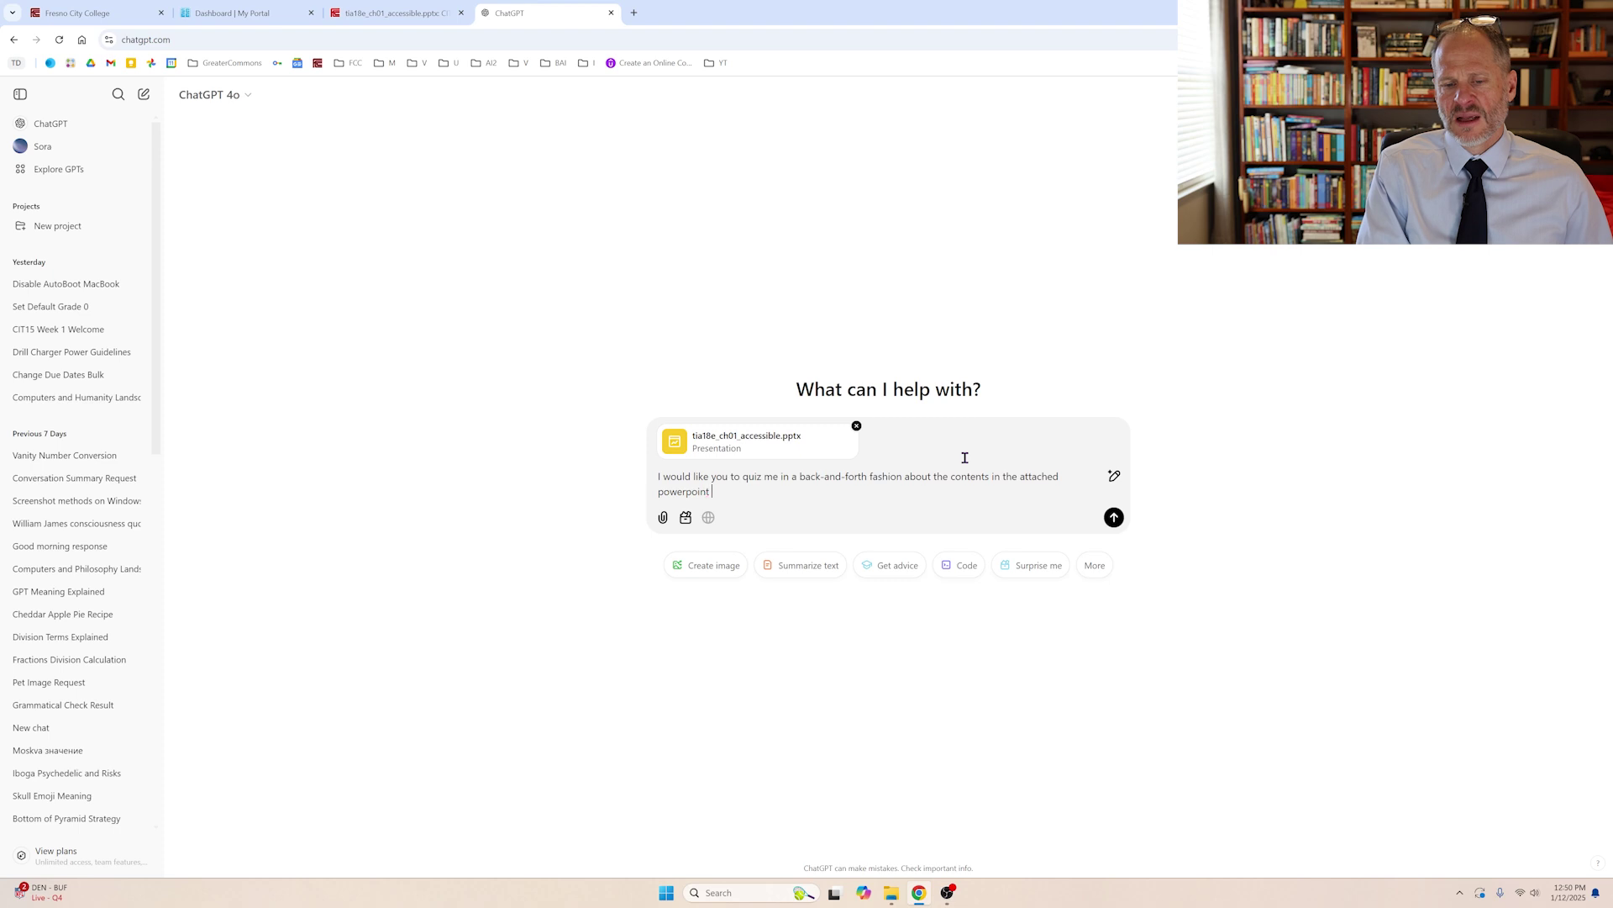
pyautogui.write('presentation.')
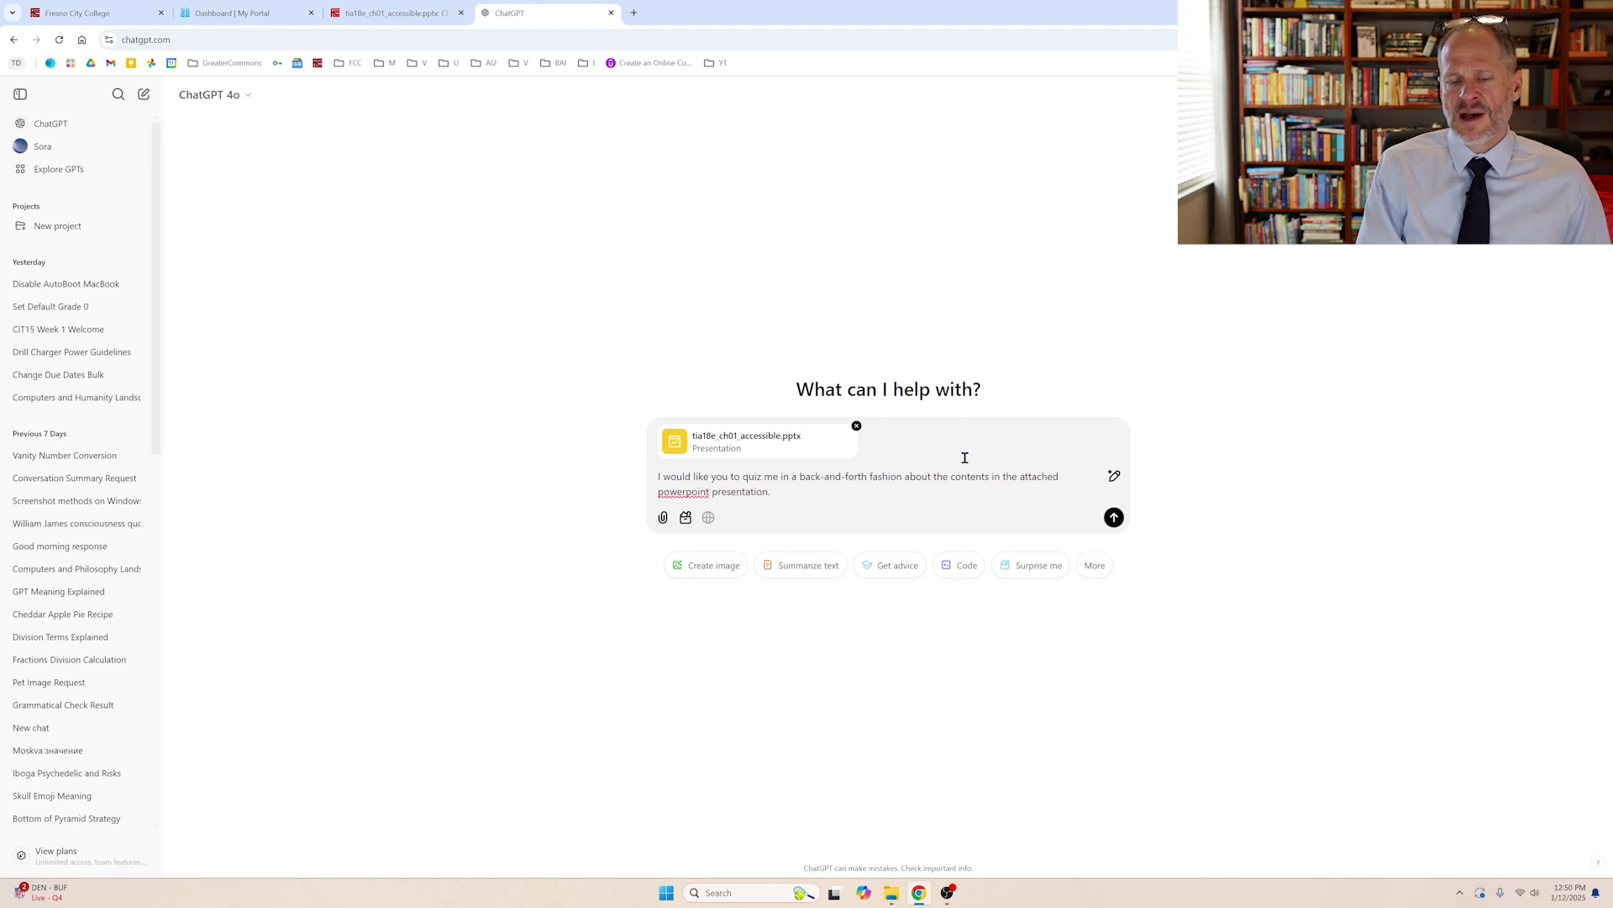
pyautogui.write(' I am a')
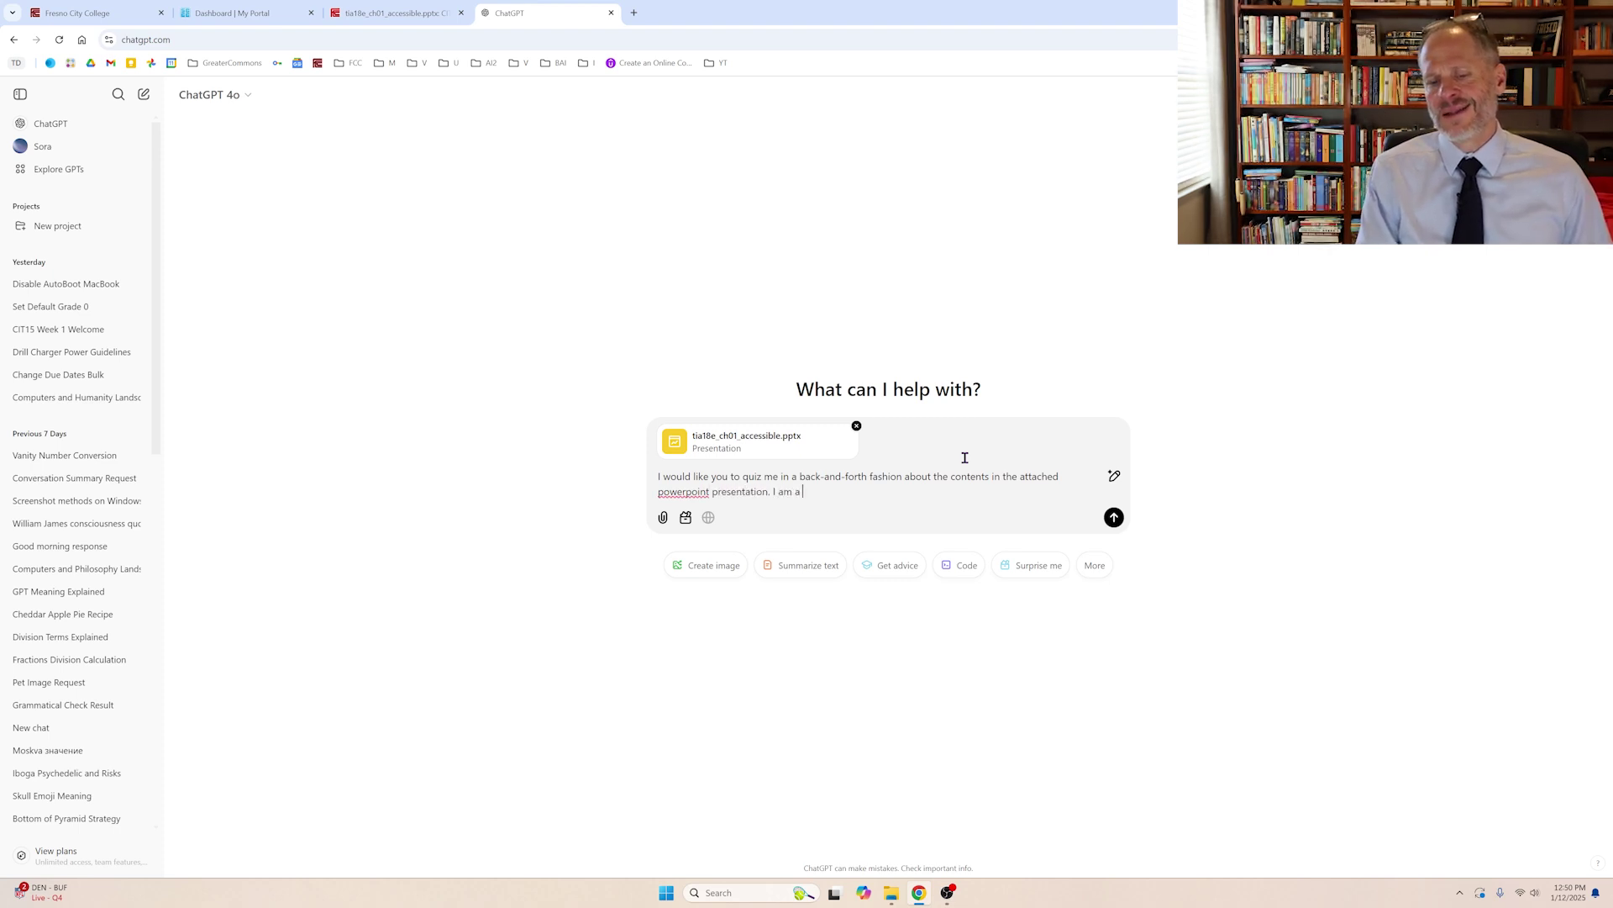
pyautogui.press('BackSpace')
pyautogui.press('BackSpace')
pyautogui.press('BackSpace')
pyautogui.press('BackSpace')
pyautogui.press('BackSpace')
pyautogui.press('BackSpace')
pyautogui.press('BackSpace')
pyautogui.press('BackSpace')
pyautogui.press('BackSpace')
pyautogui.write('. Thi')
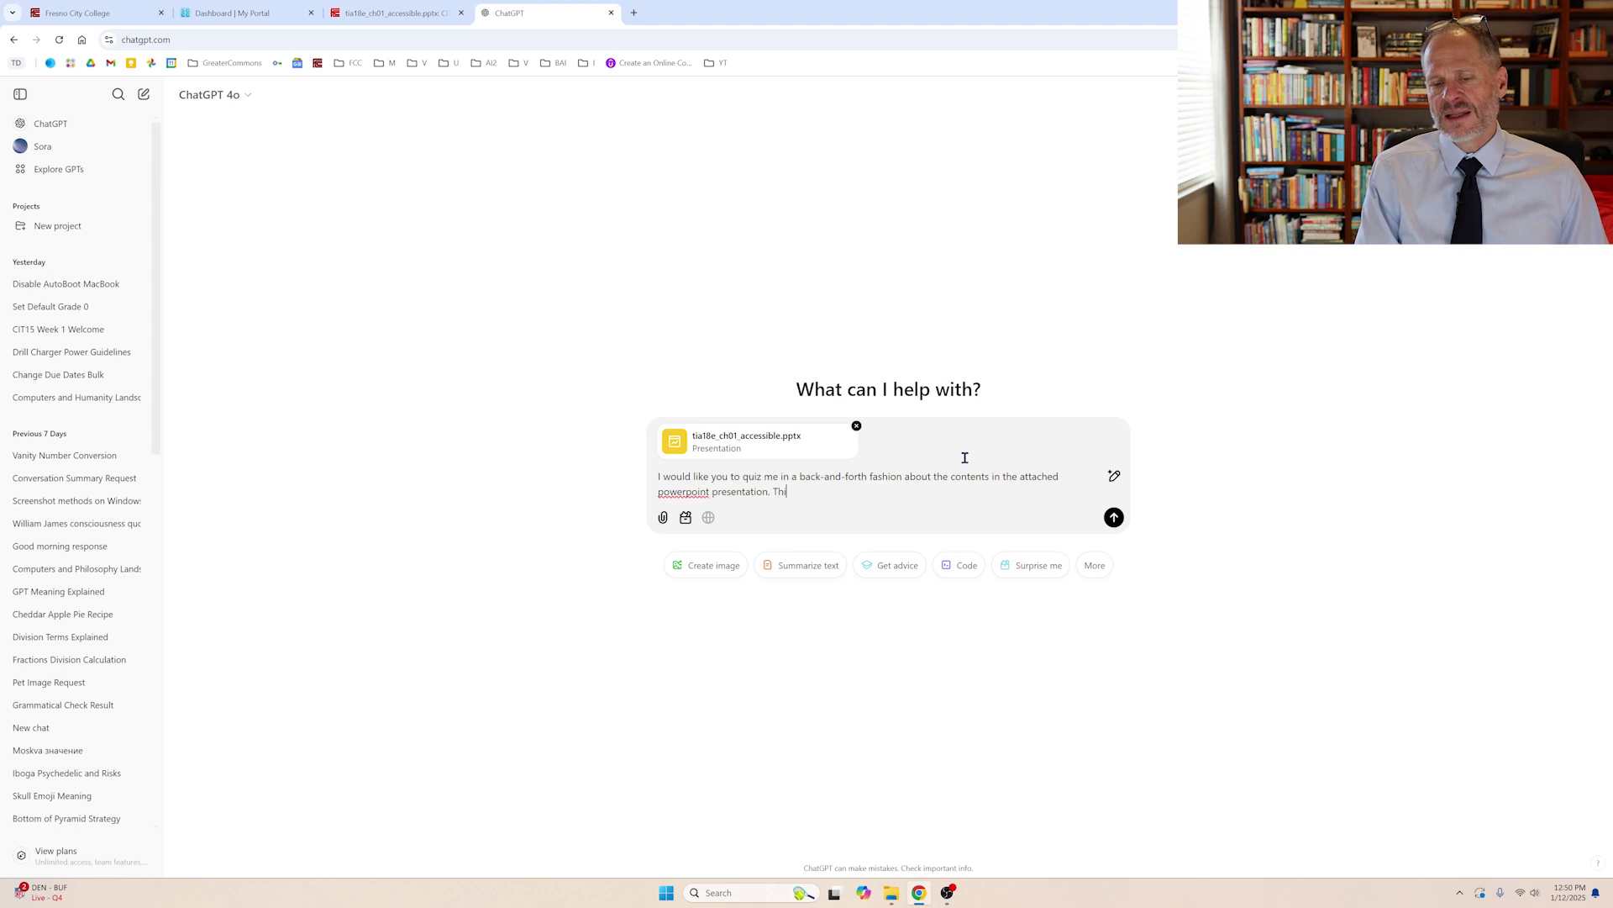
pyautogui.write('s is a hgy')
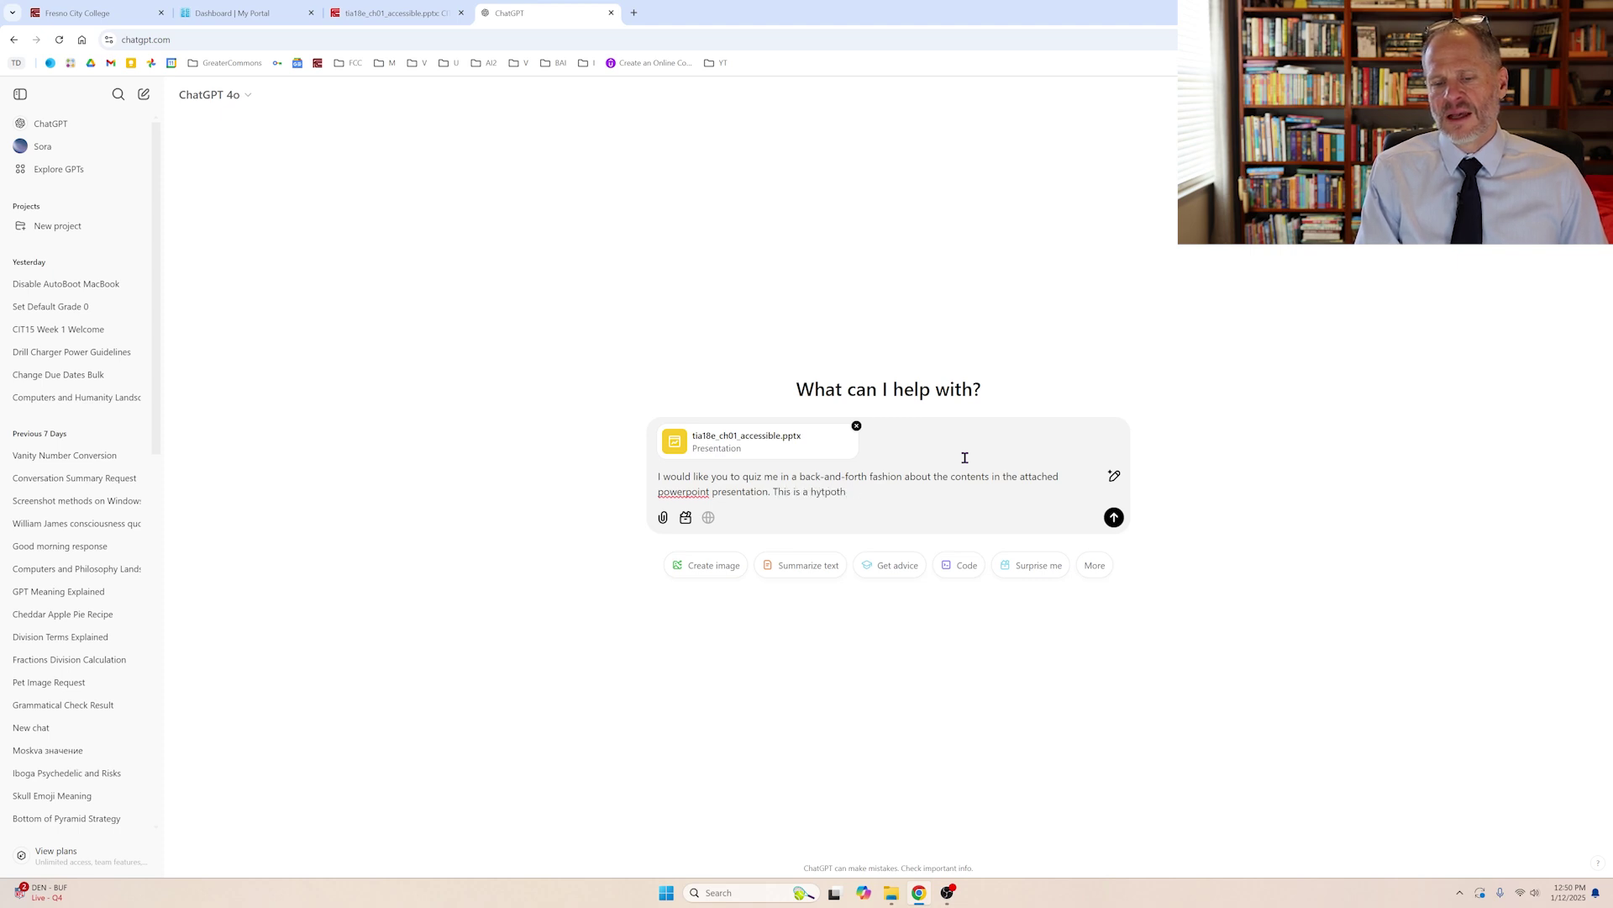
pyautogui.write('pothetical example where I am')
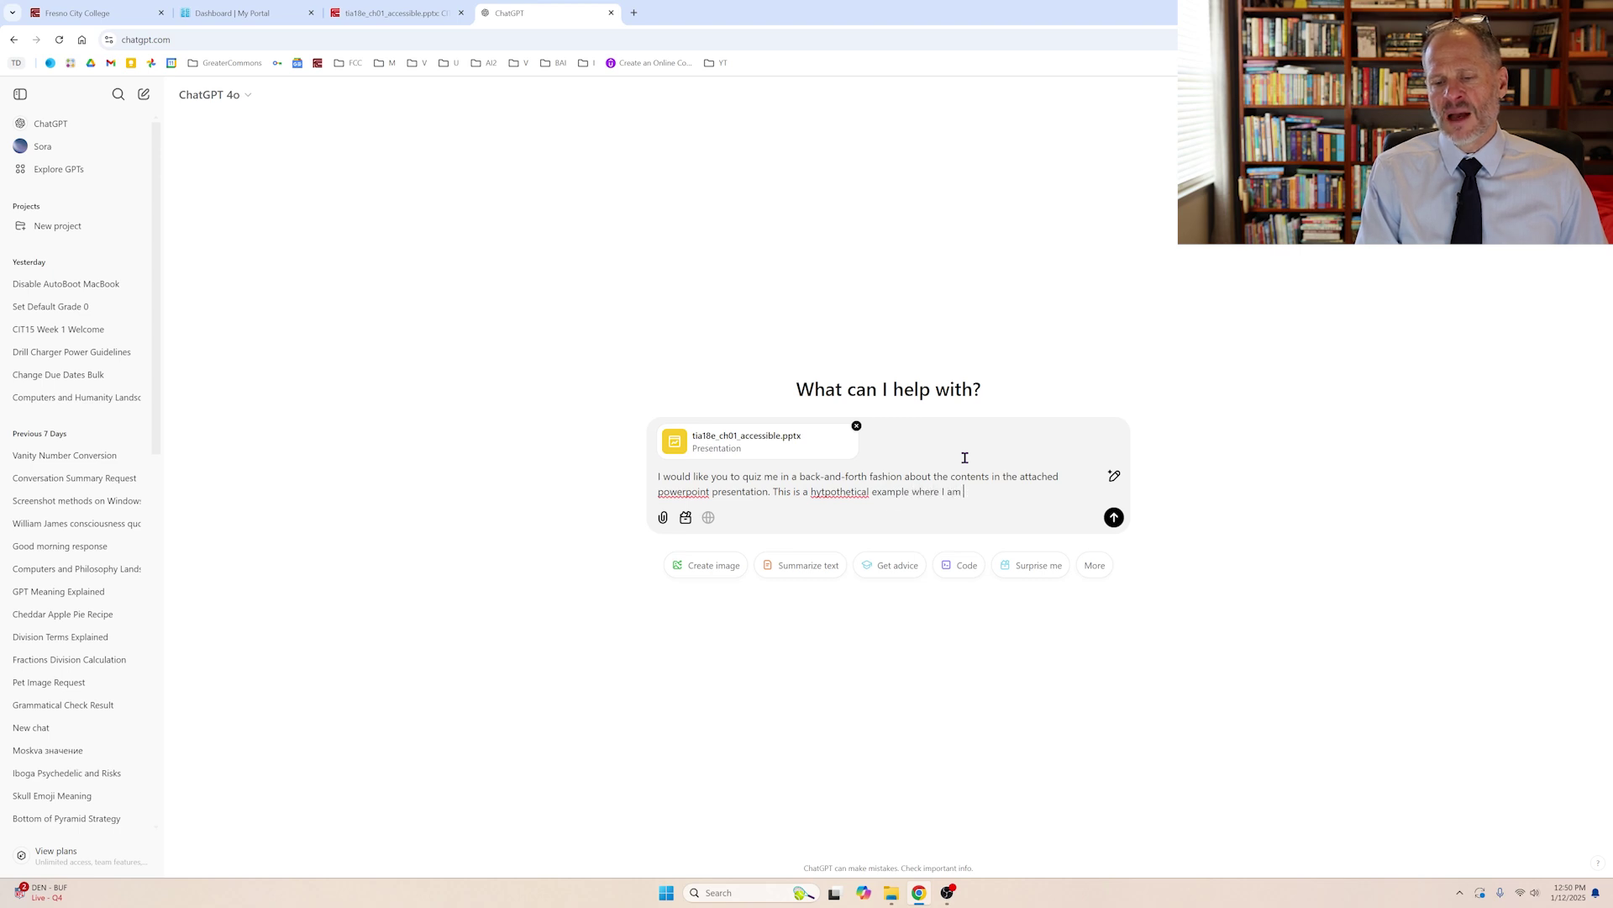
pyautogui.press('BackSpace')
pyautogui.press('BackSpace')
pyautogui.press('BackSpace')
pyautogui.write('will pretend t')
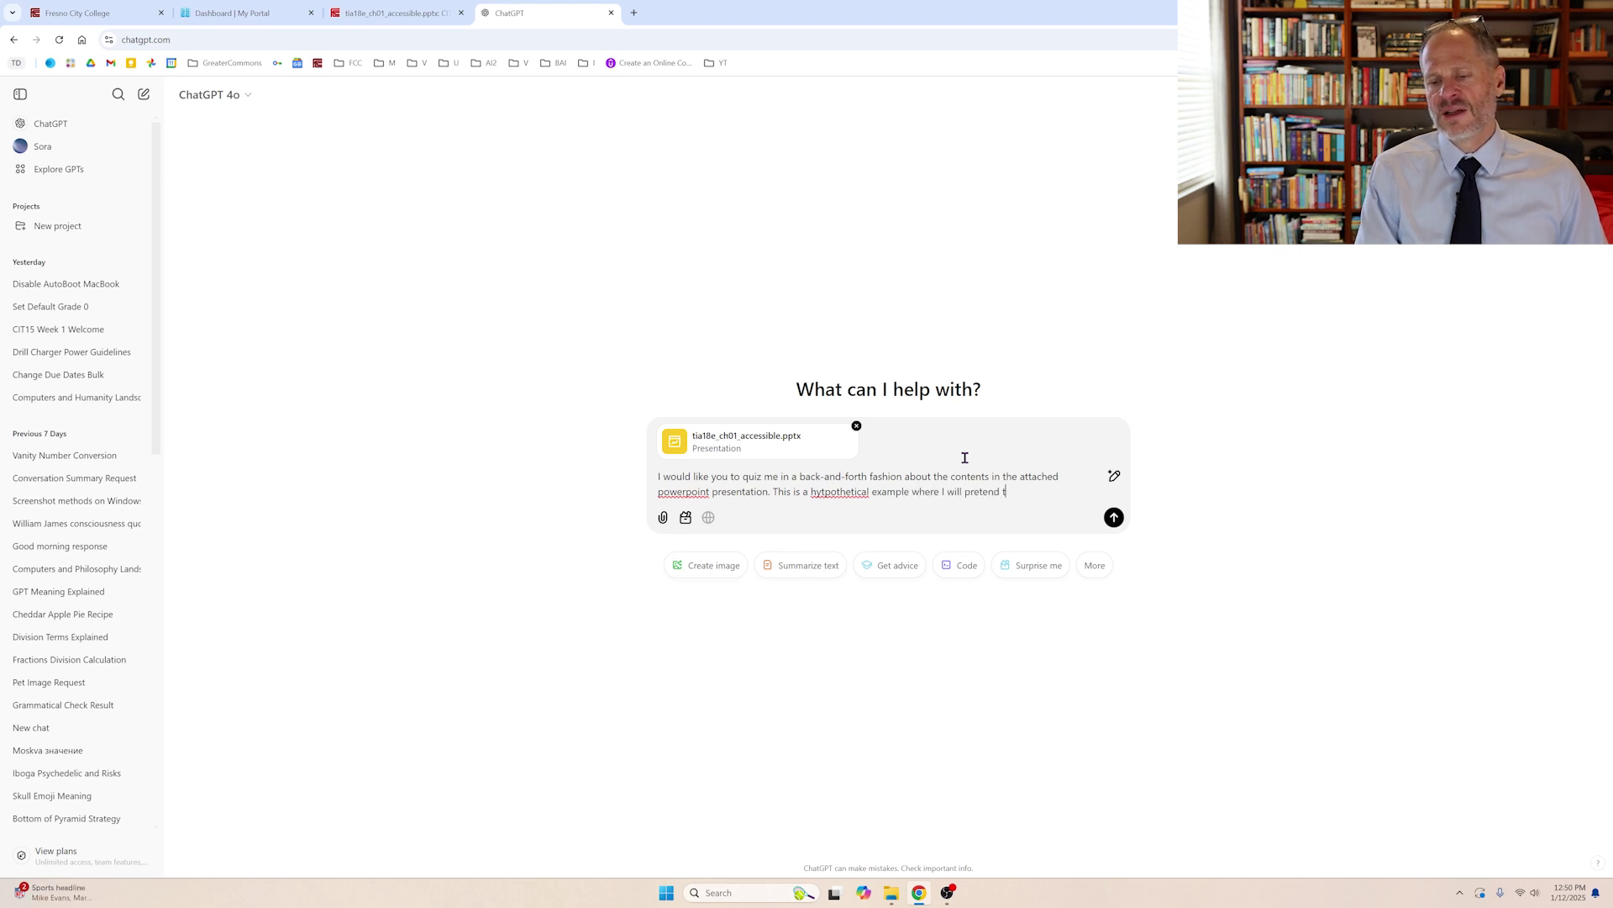
pyautogui.write('o be a student. I am ')
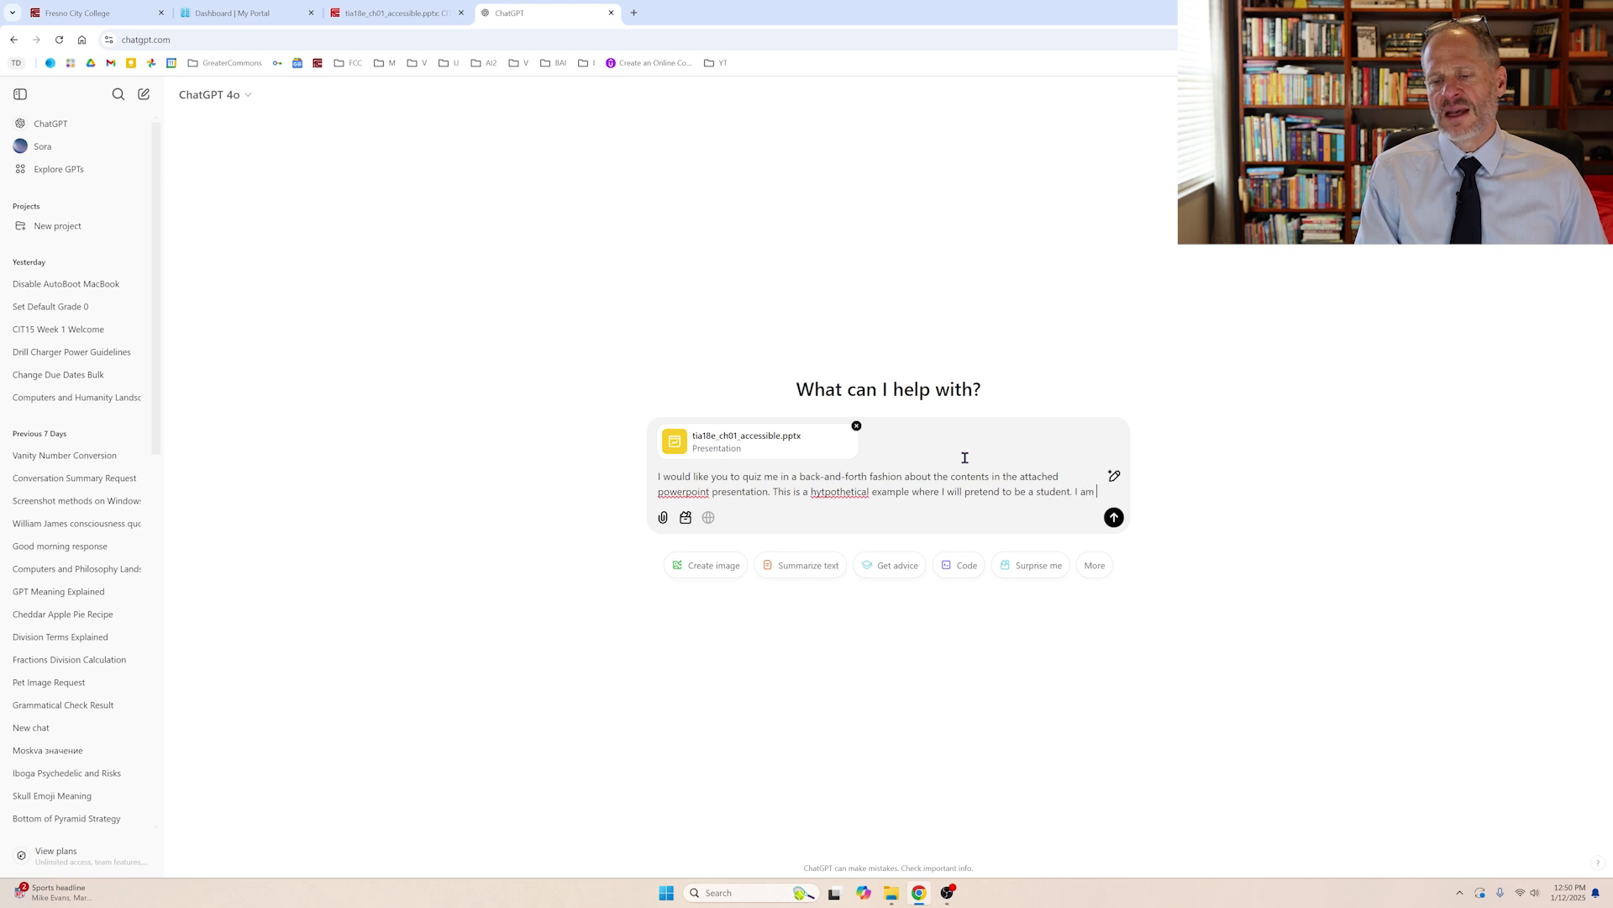
pyautogui.write('doing this to demon')
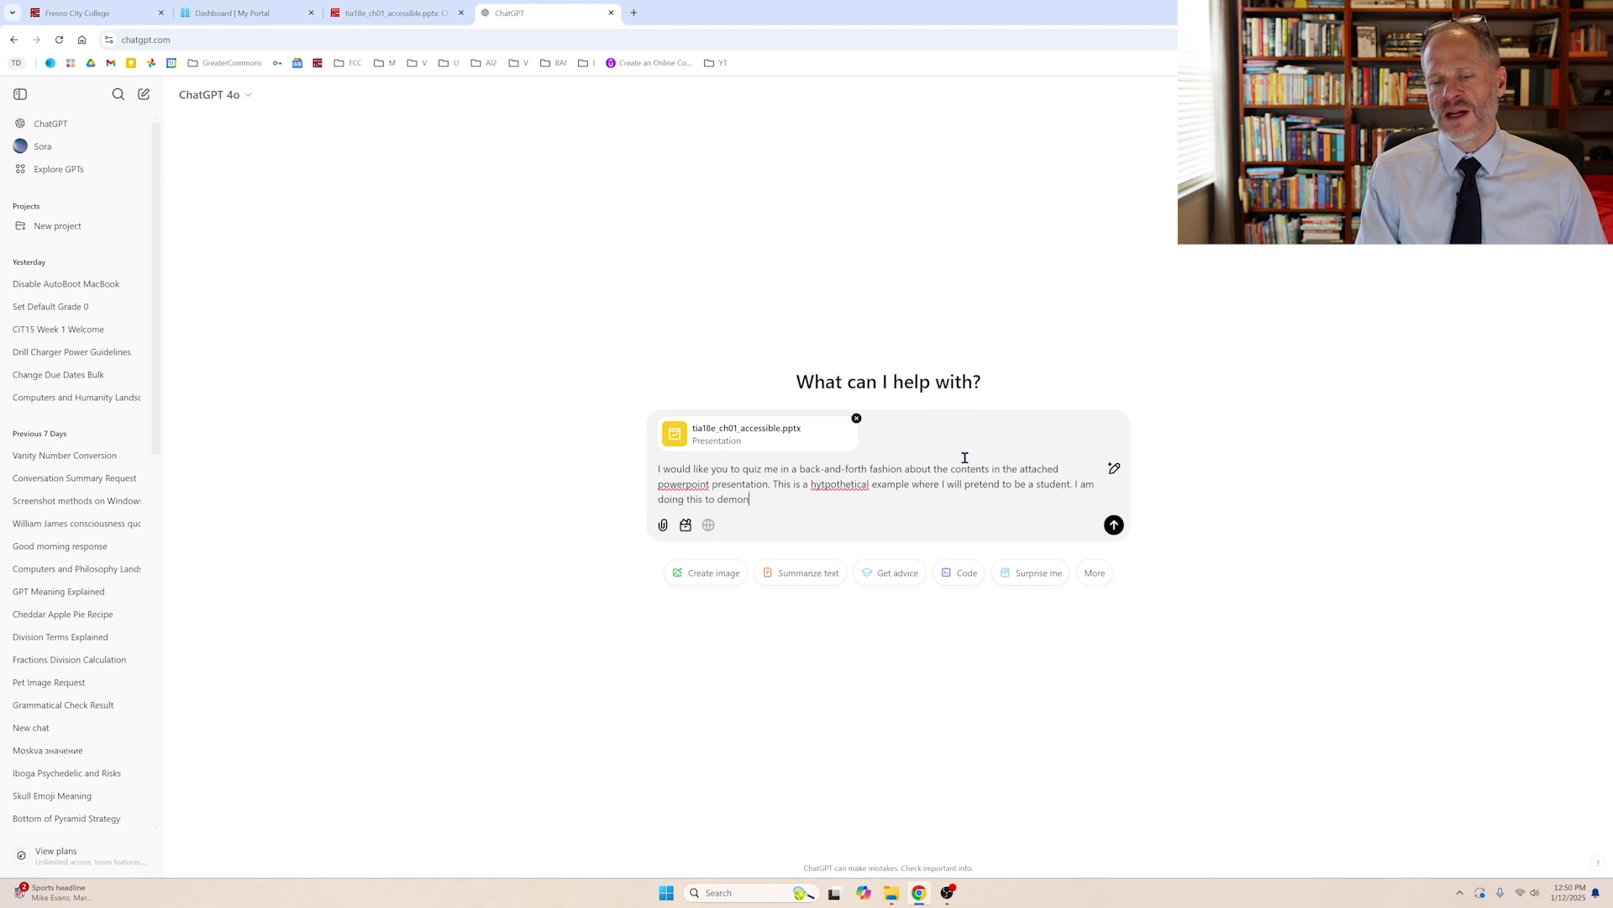
pyautogui.write('strate to my stud')
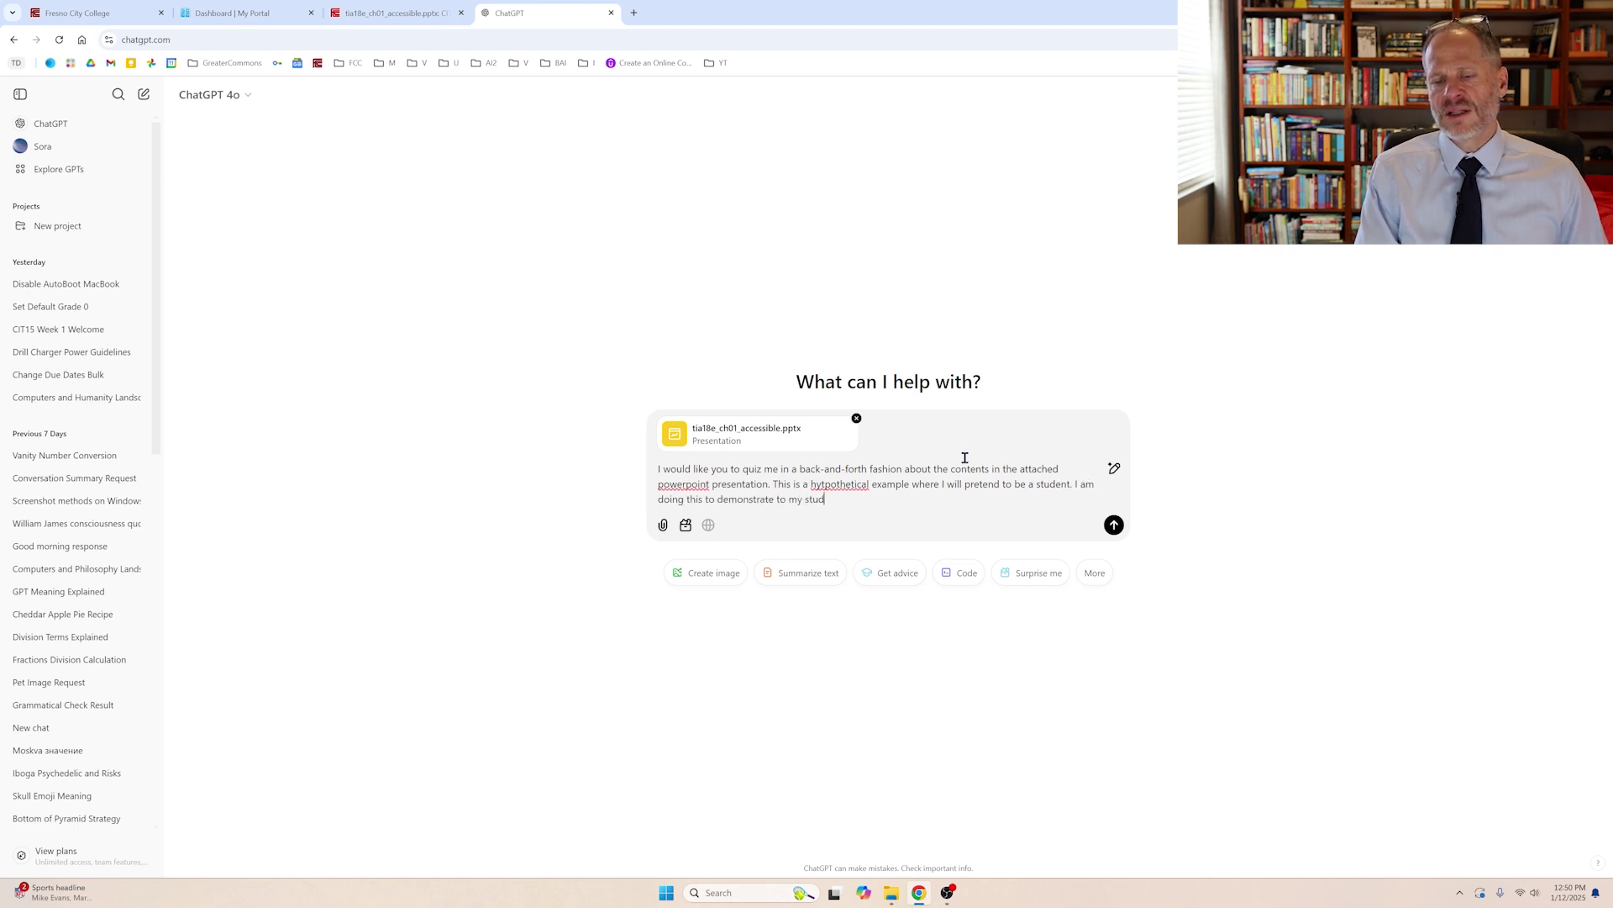
pyautogui.write('ents how you ca')
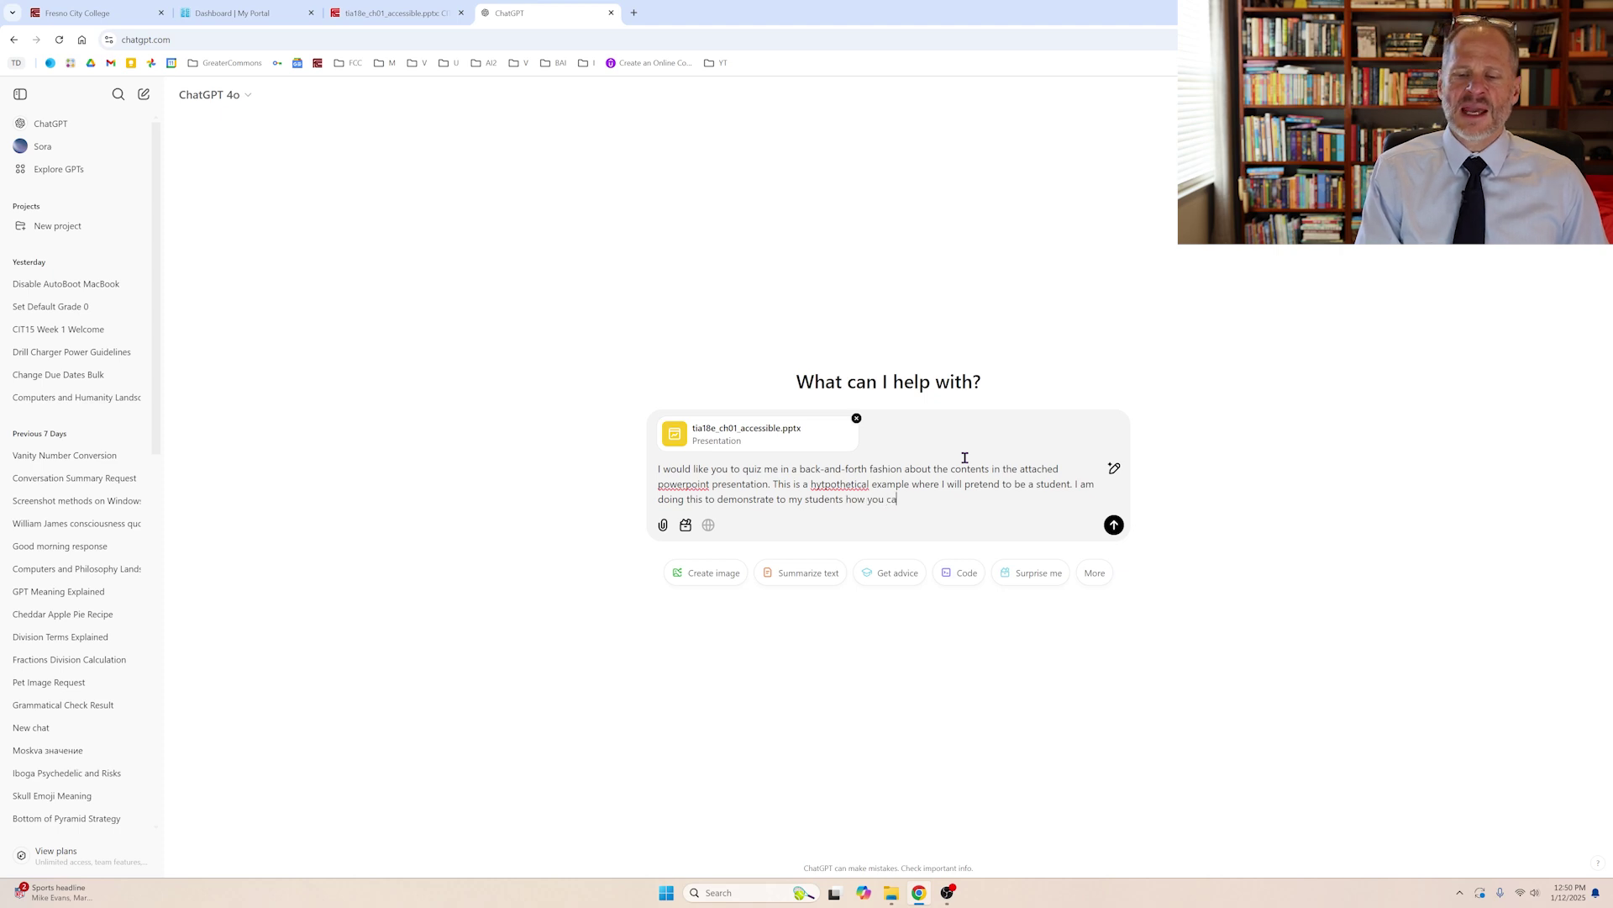
pyautogui.write('n u')
pyautogui.press('BackSpace')
pyautogui.press('BackSpace')
pyautogui.press('BackSpace')
pyautogui.press('BackSpace')
pyautogui.press('BackSpace')
pyautogui.press('BackSpace')
pyautogui.press('BackSpace')
pyautogui.press('BackSpace')
pyautogui.press('BackSpace')
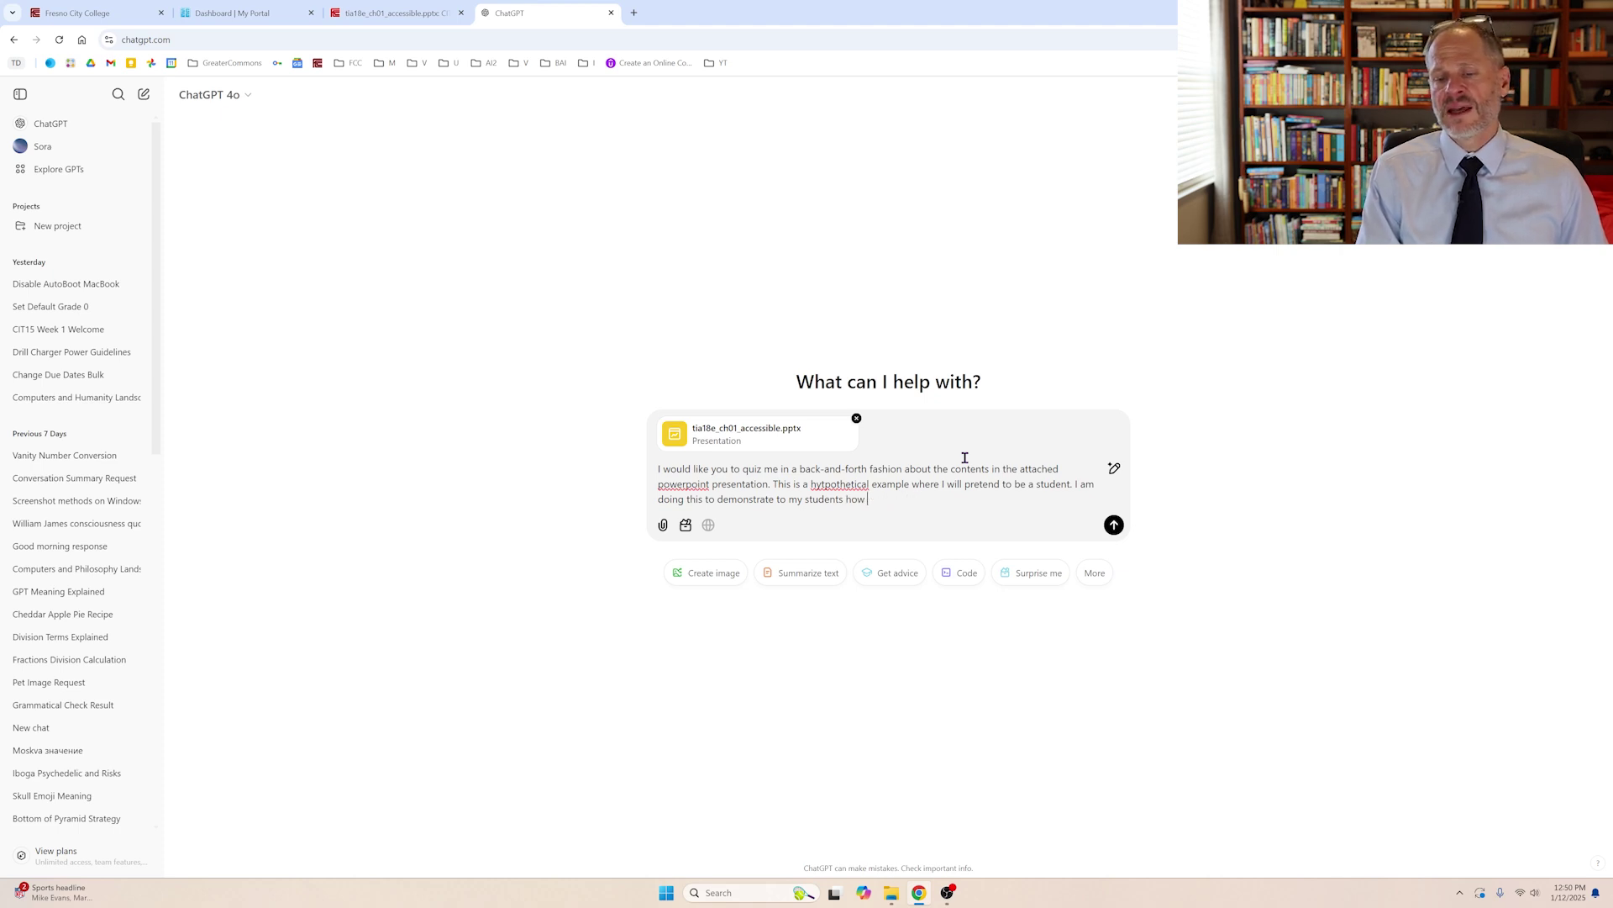
pyautogui.write('they can use chatgpt to quiz them')
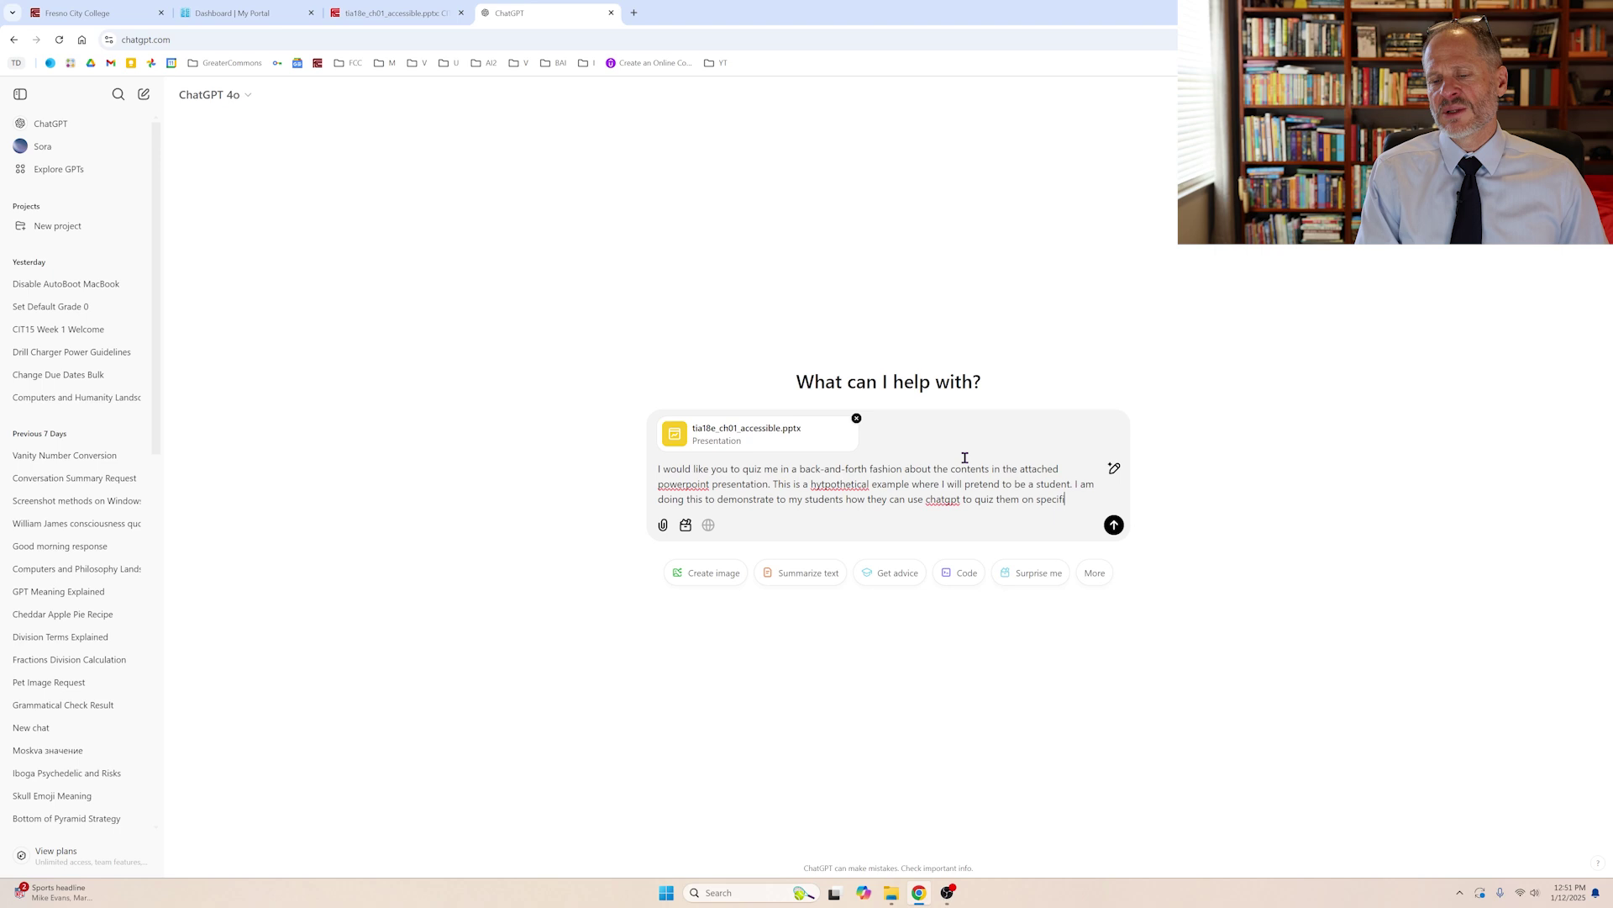
pyautogui.write('on specific content t')
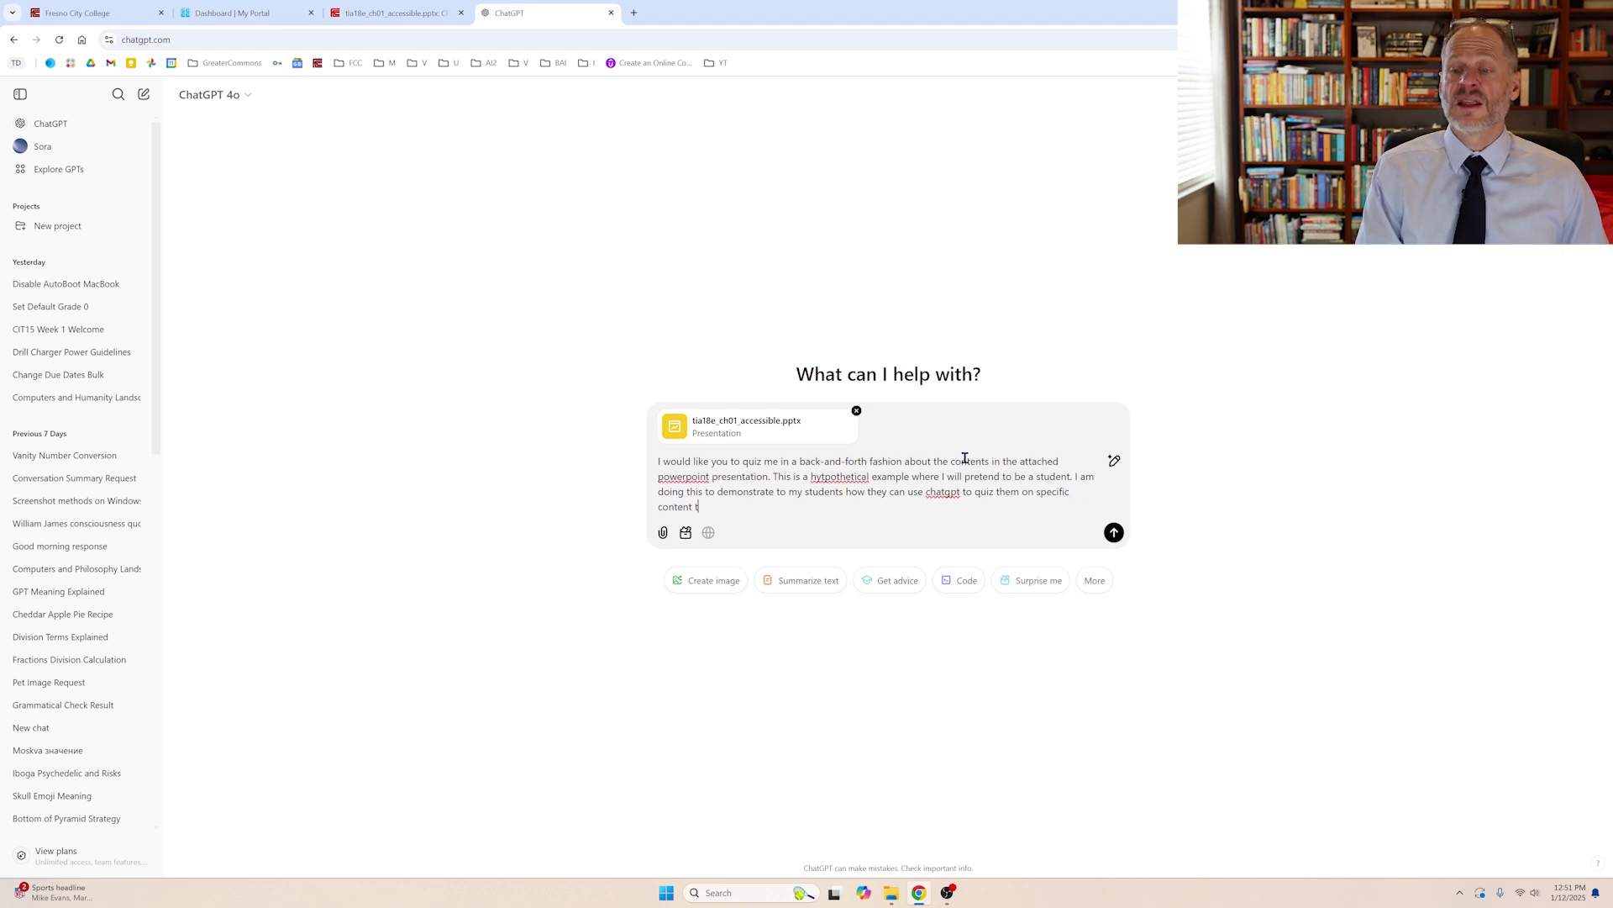
pyautogui.write('hat they have uploade')
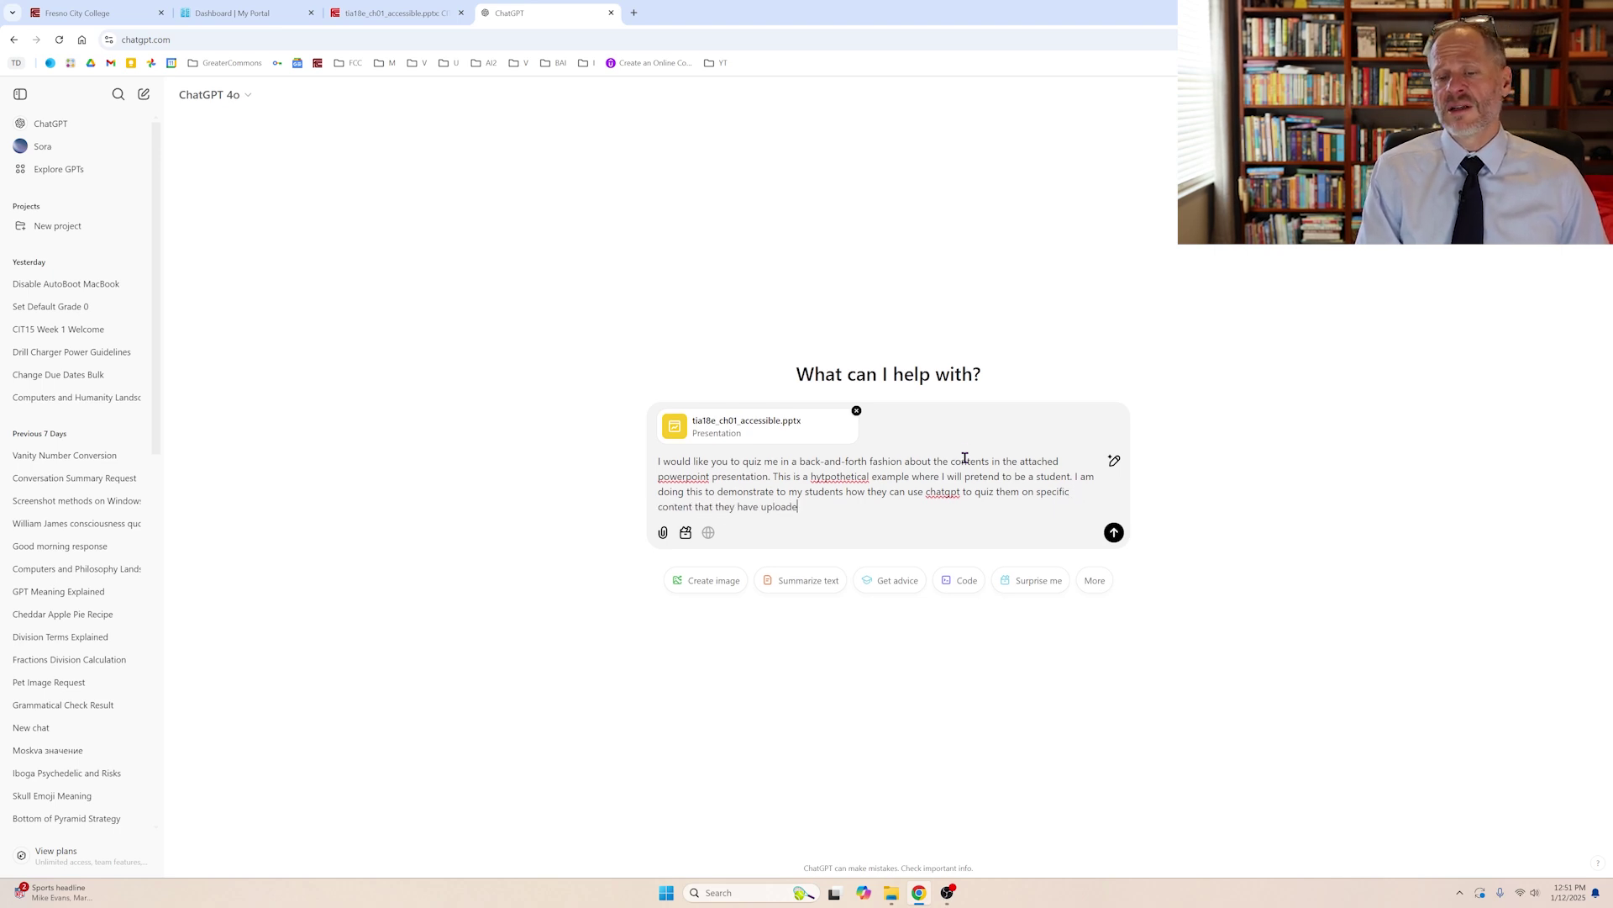
pyautogui.write('d to chatgpt. T')
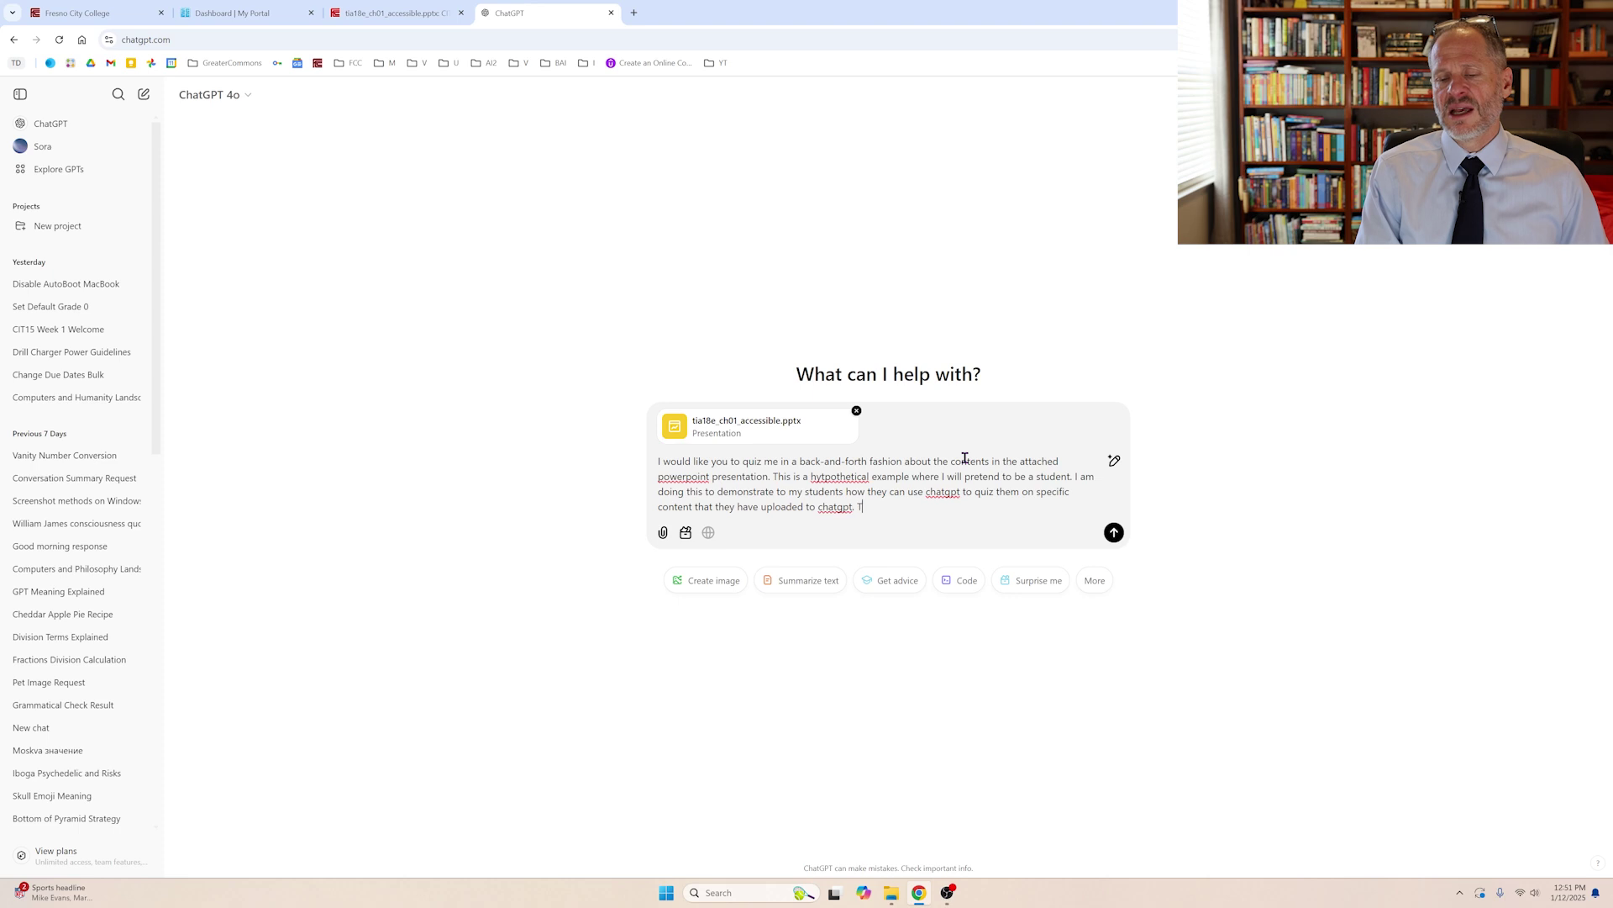
pyautogui.write('his can help student')
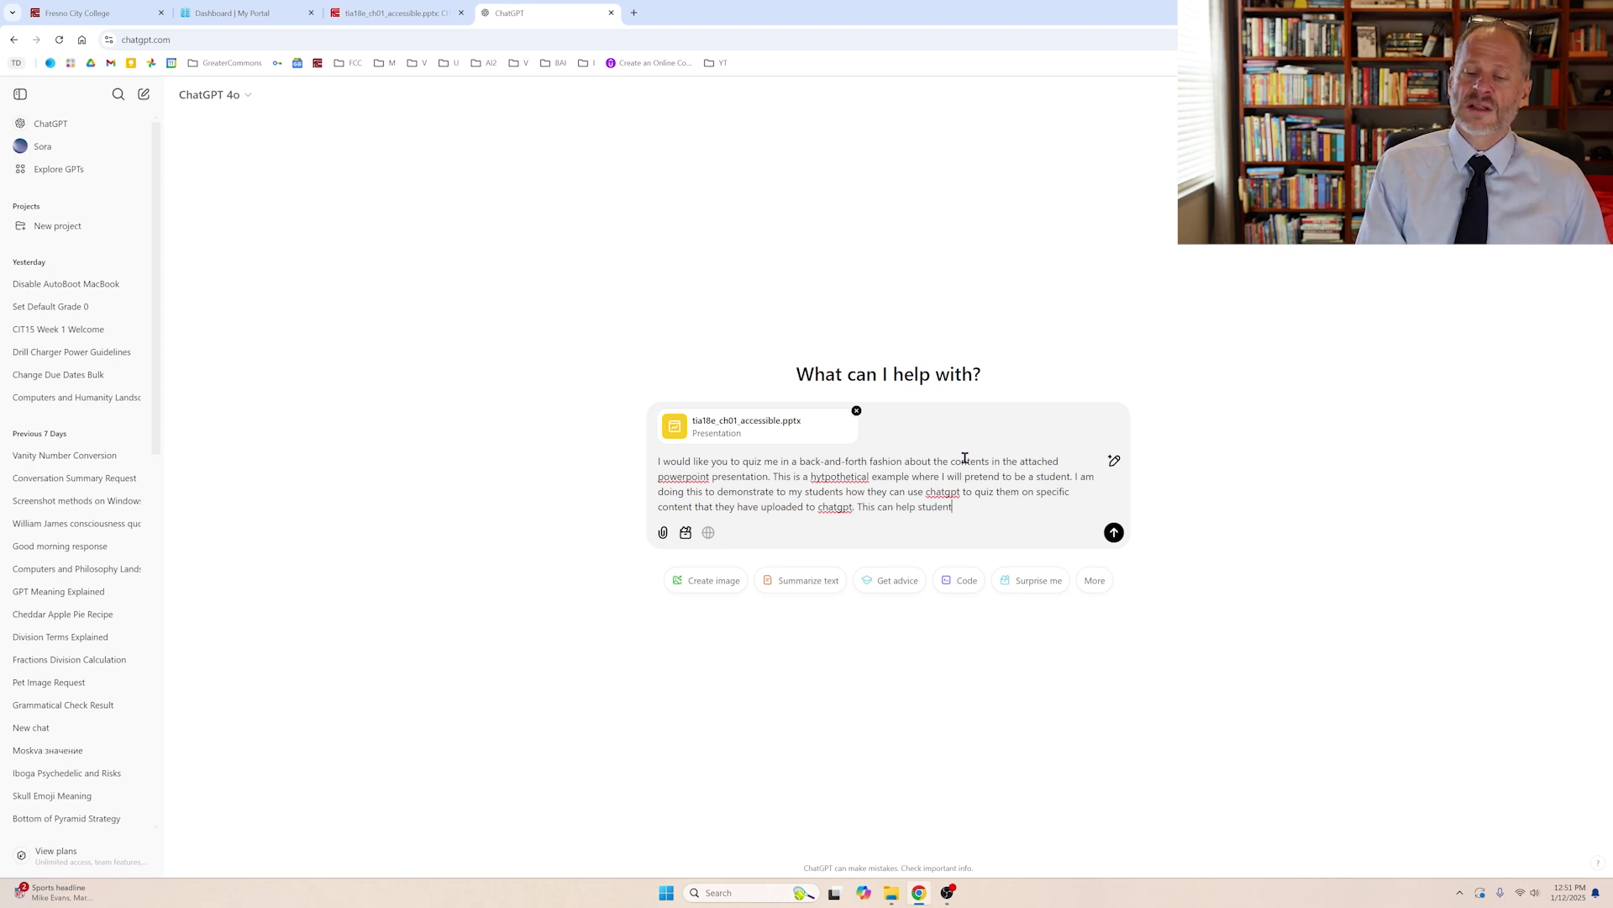
pyautogui.write('s prepare for a quiz. In this')
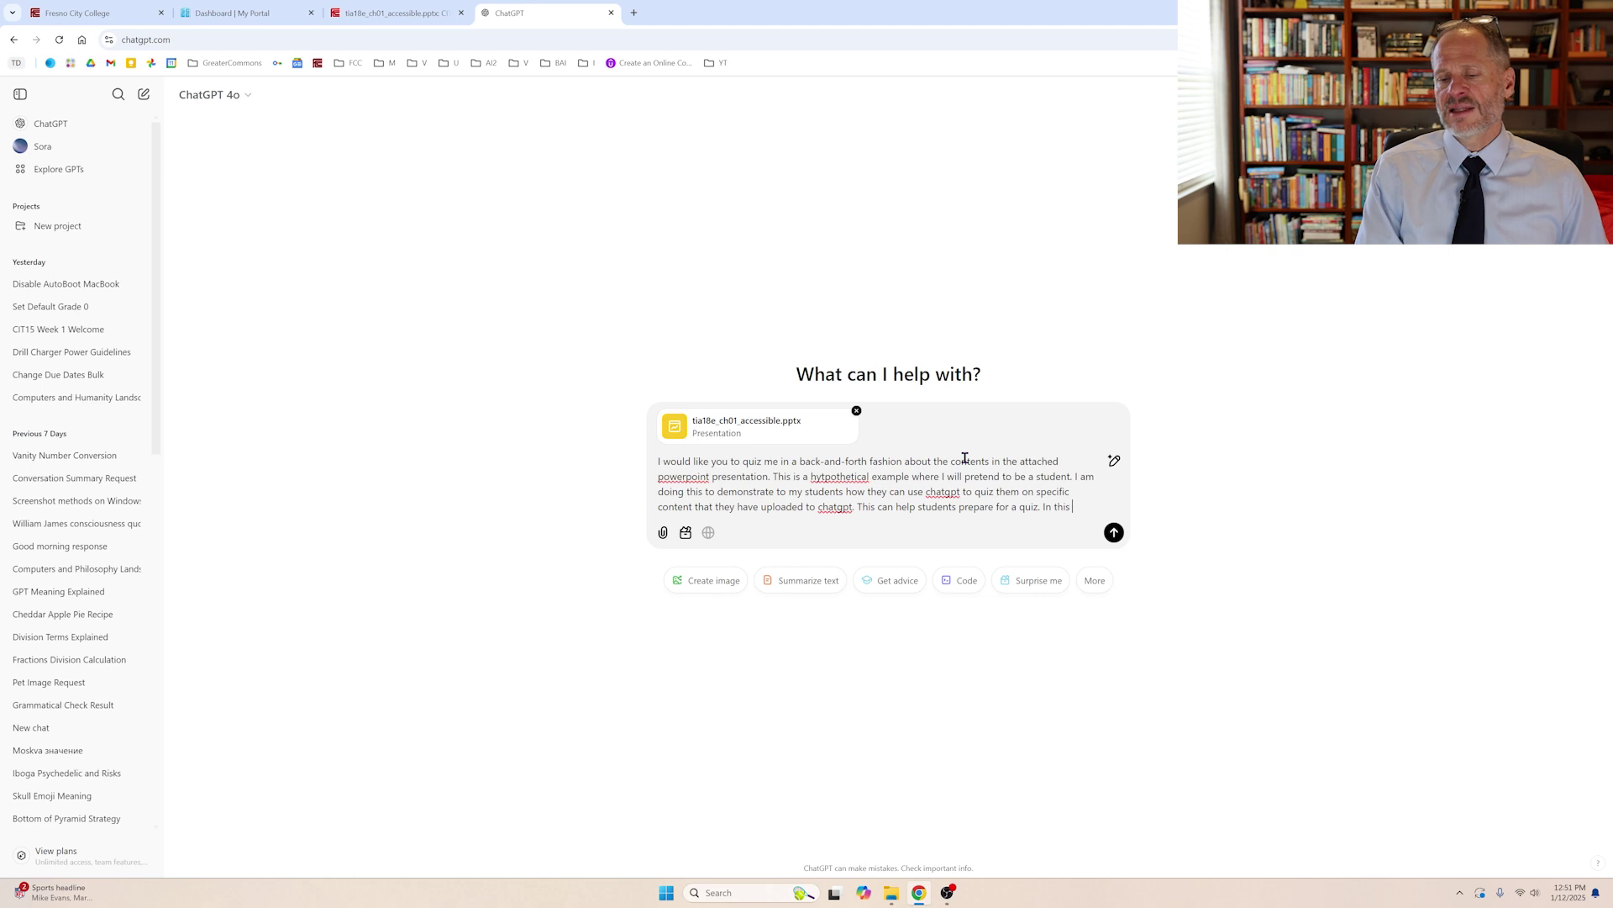
pyautogui.write(' hyptothetical')
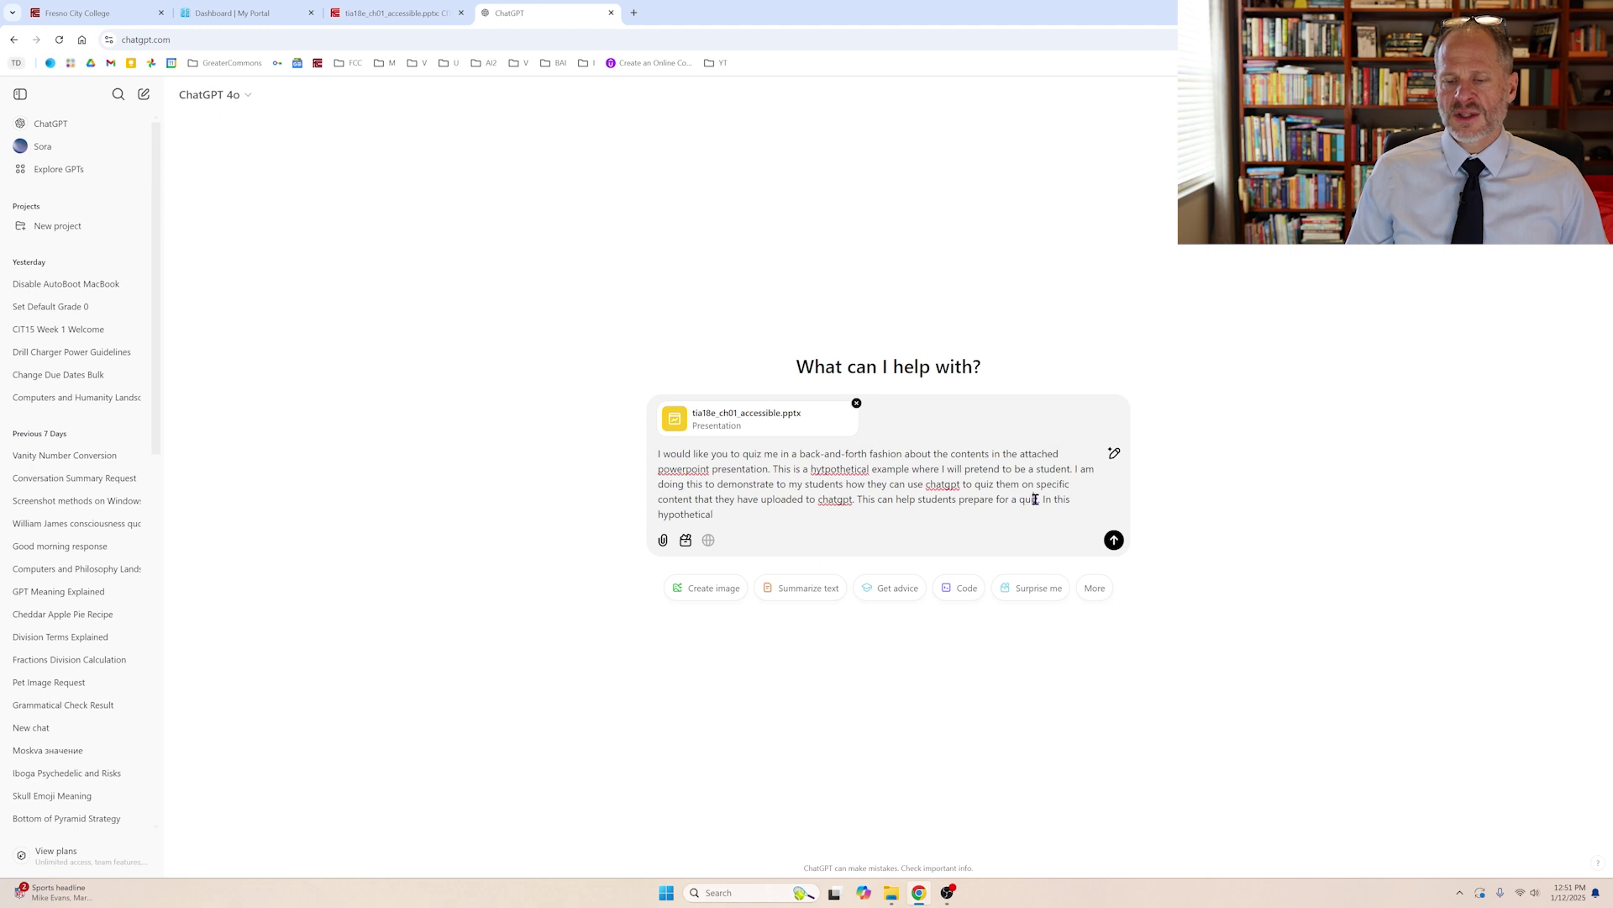
# Step: Reword to 'learn the material in a course' and add voice mode, ending 'Does this make sense?'
pyautogui.moveTo(1036, 499); pyautogui.dragTo(959, 505)
pyautogui.press('BackSpace')
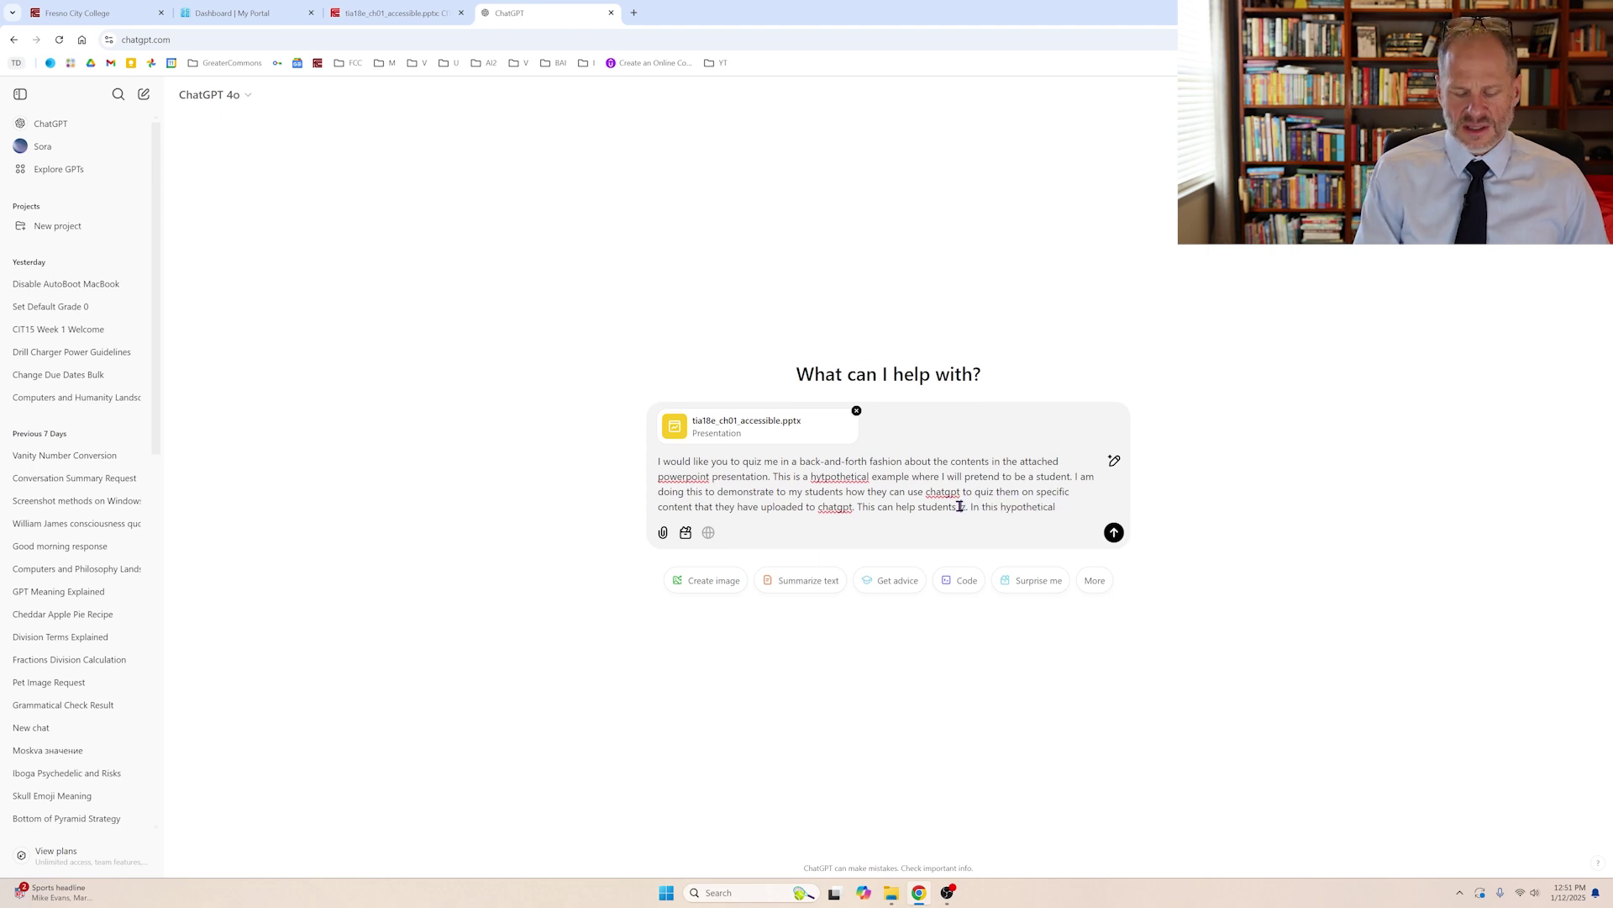
pyautogui.write('learn the material in a')
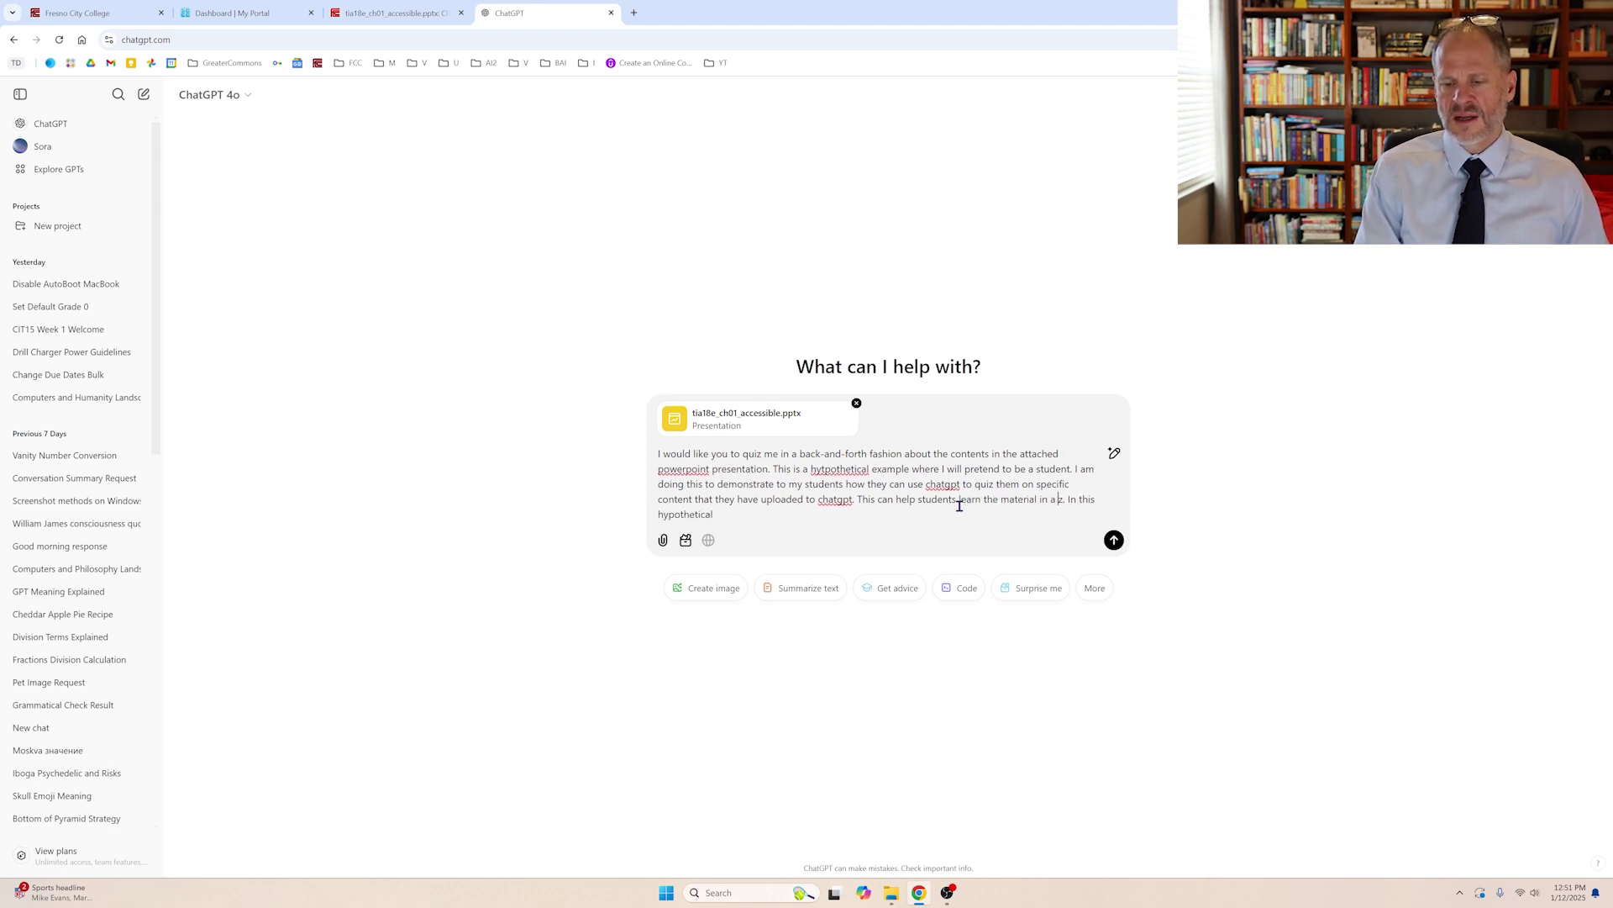
pyautogui.press('Delete')
pyautogui.write('course')
pyautogui.press('End')
pyautogui.write('e')
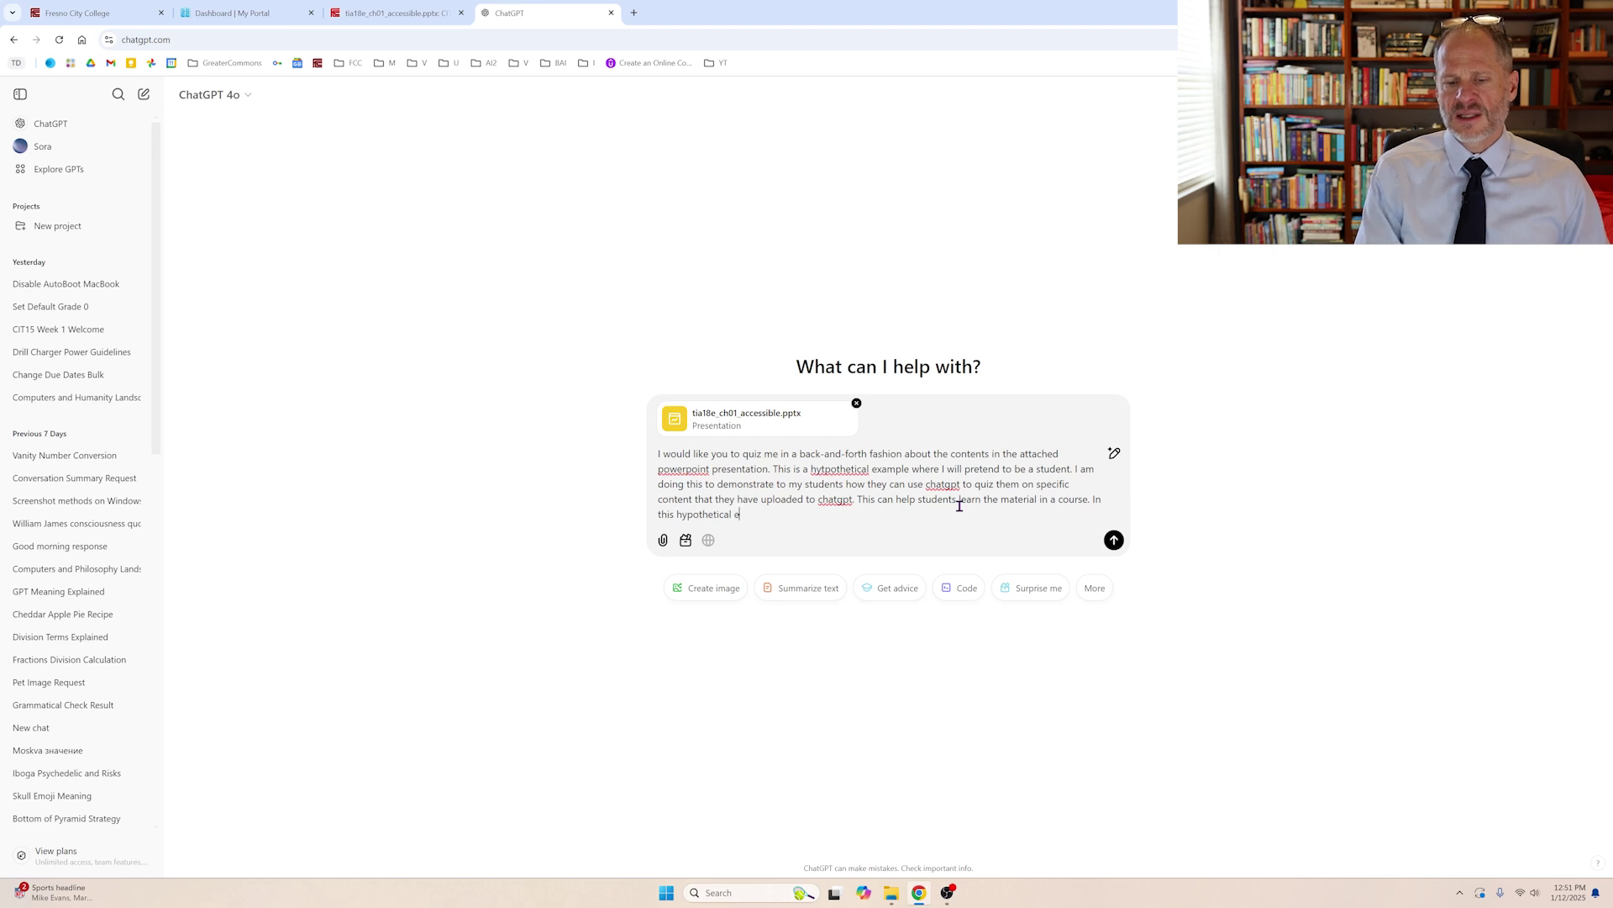
pyautogui.write('xample, please pre')
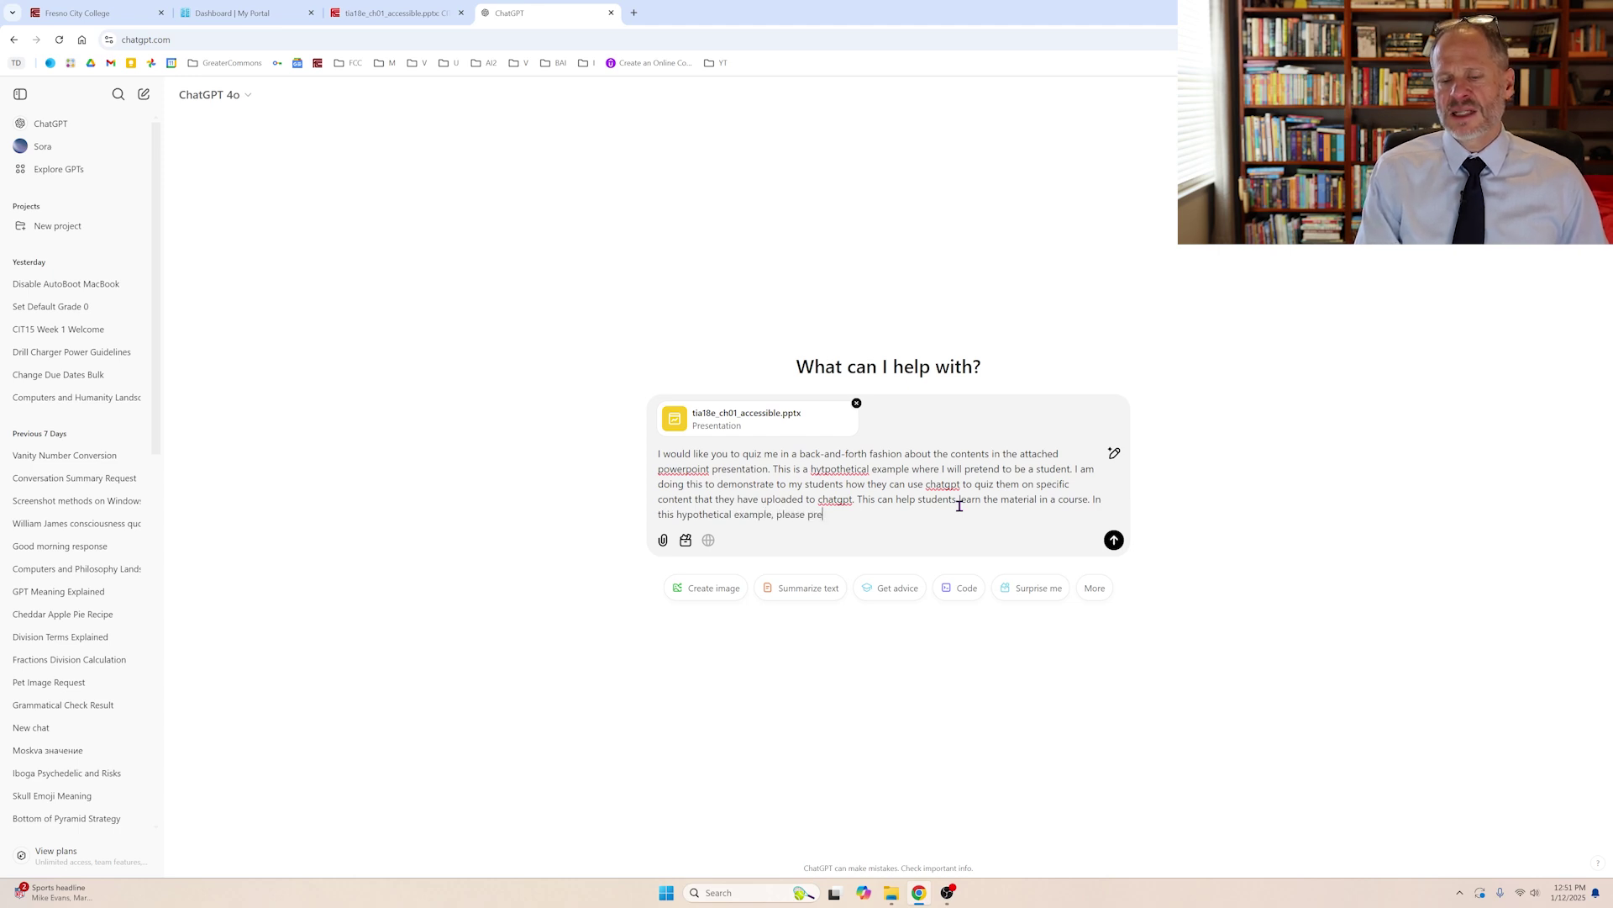
pyautogui.write('tend I am a student, and quiz m')
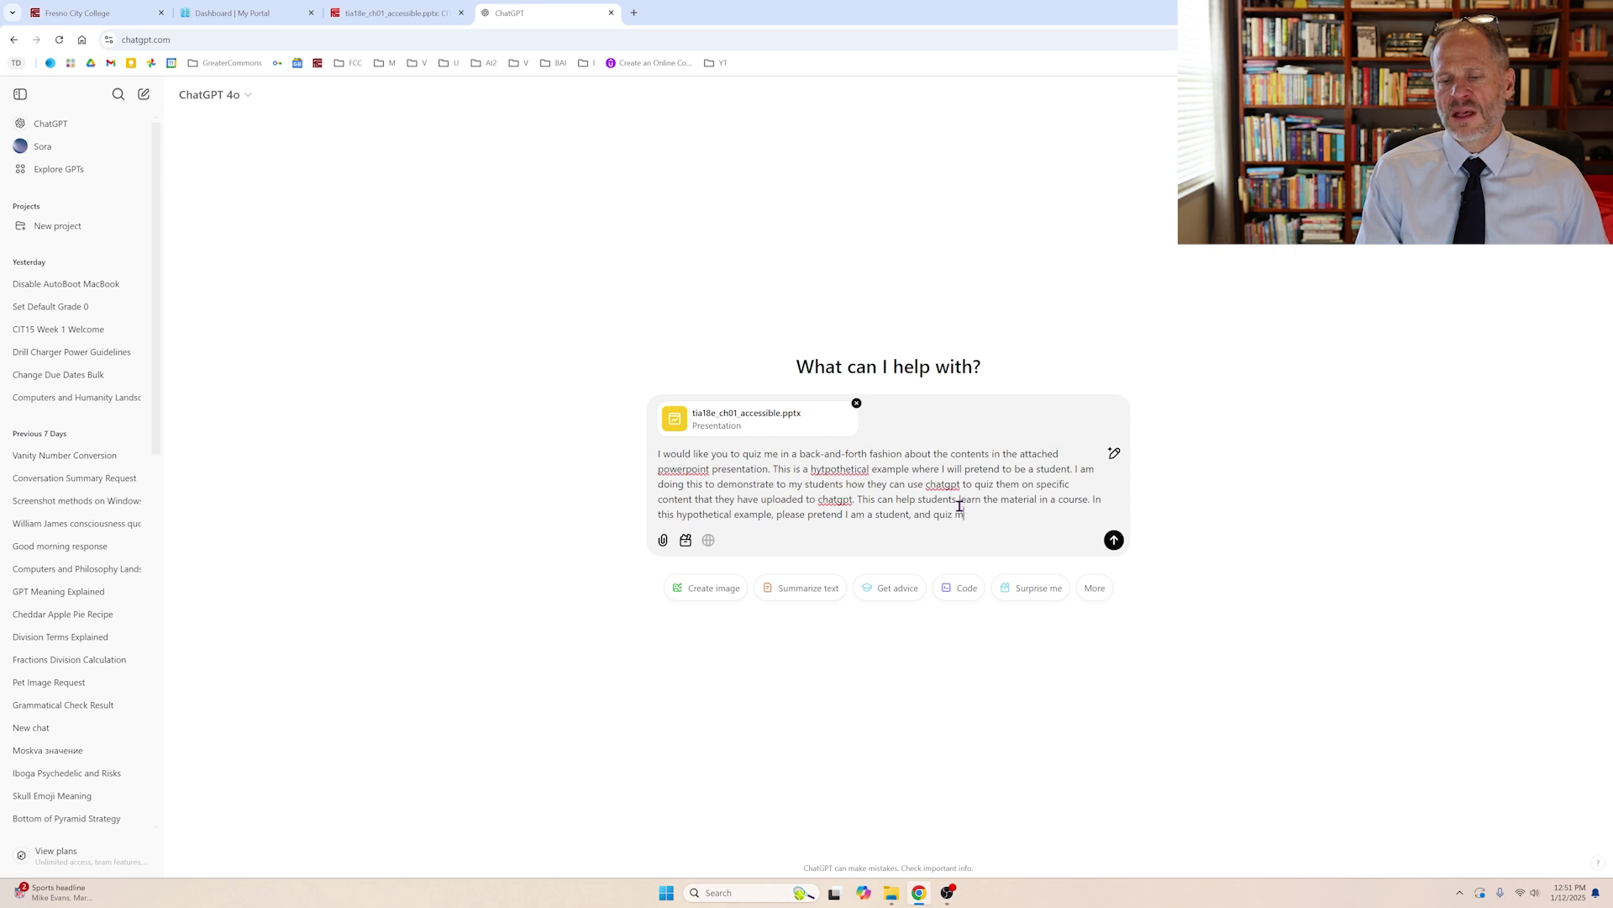
pyautogui.write('e in a back-and-forth fash')
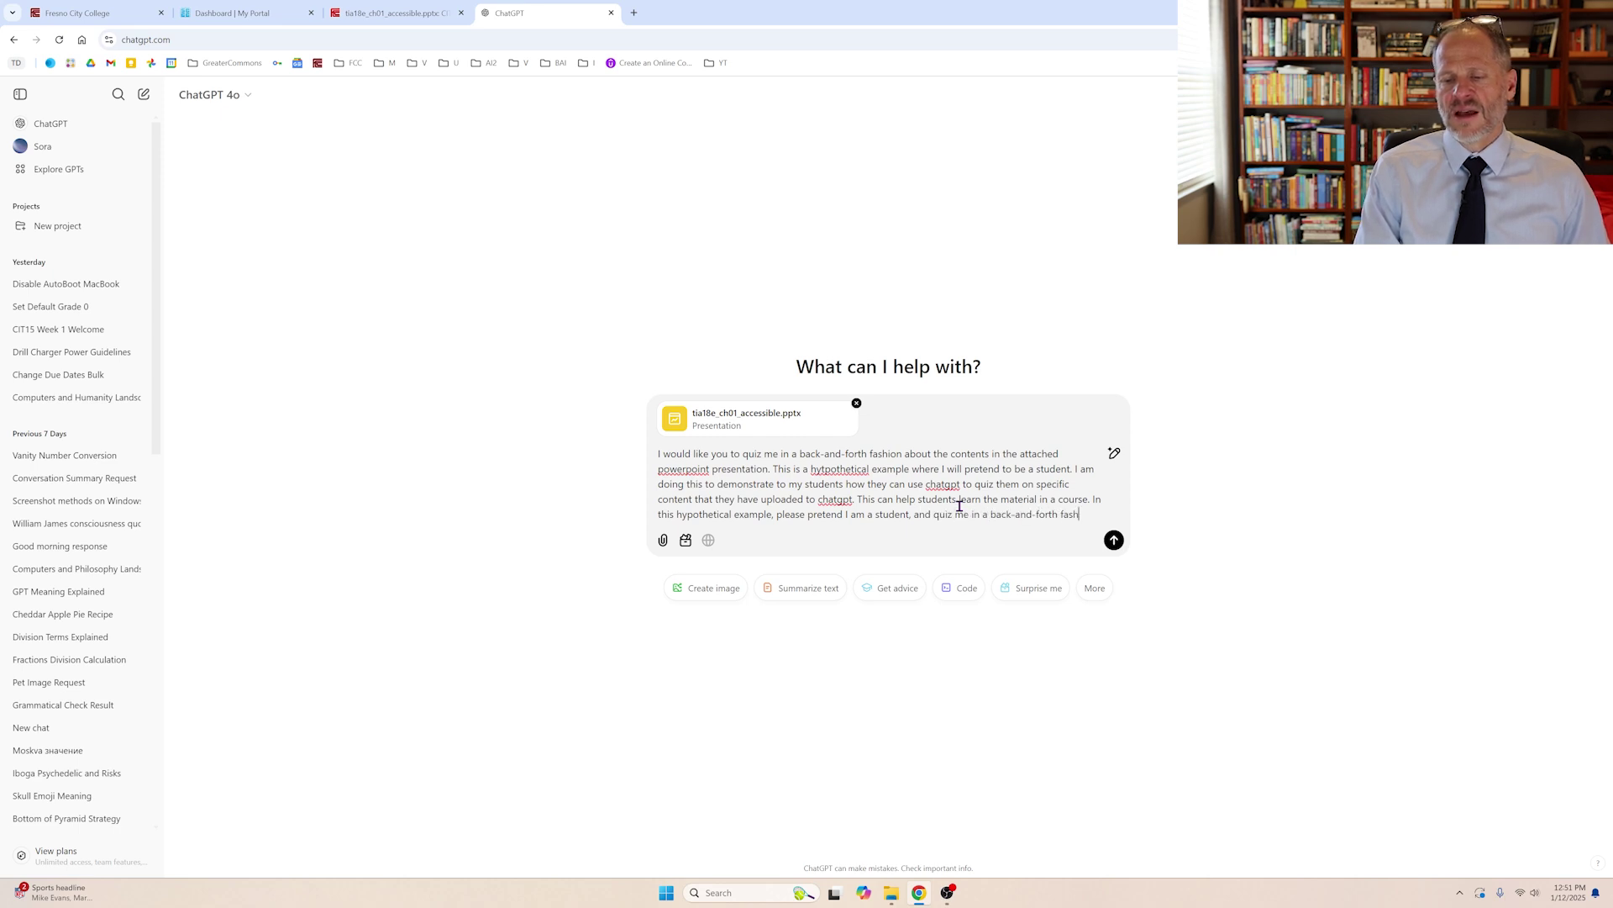
pyautogui.write('ion on the material ')
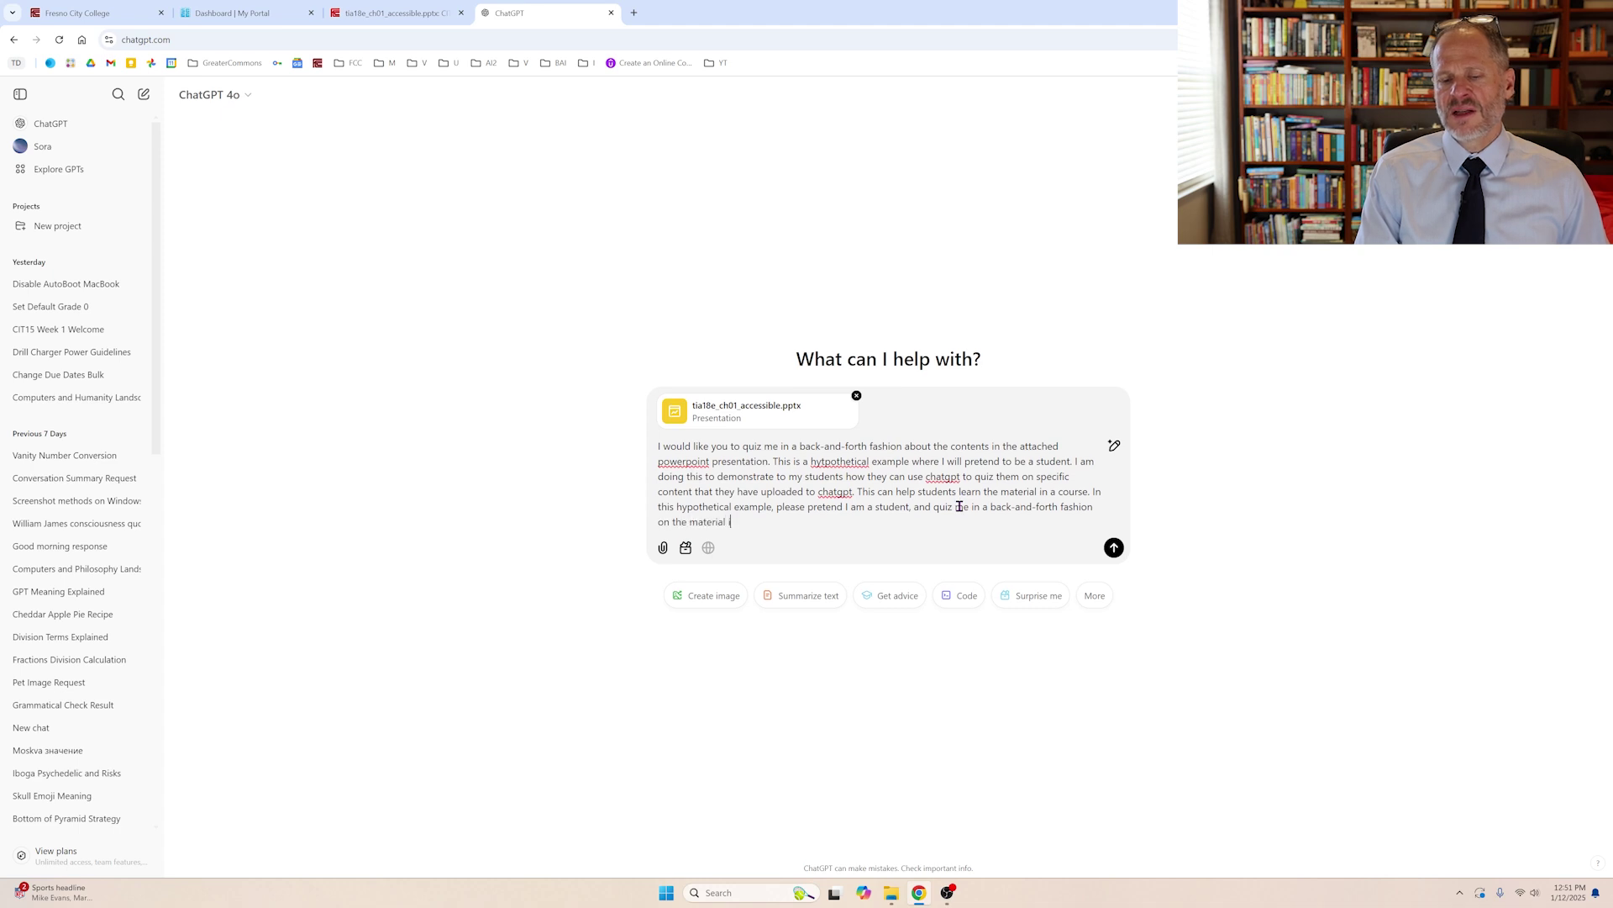
pyautogui.write('in the attac')
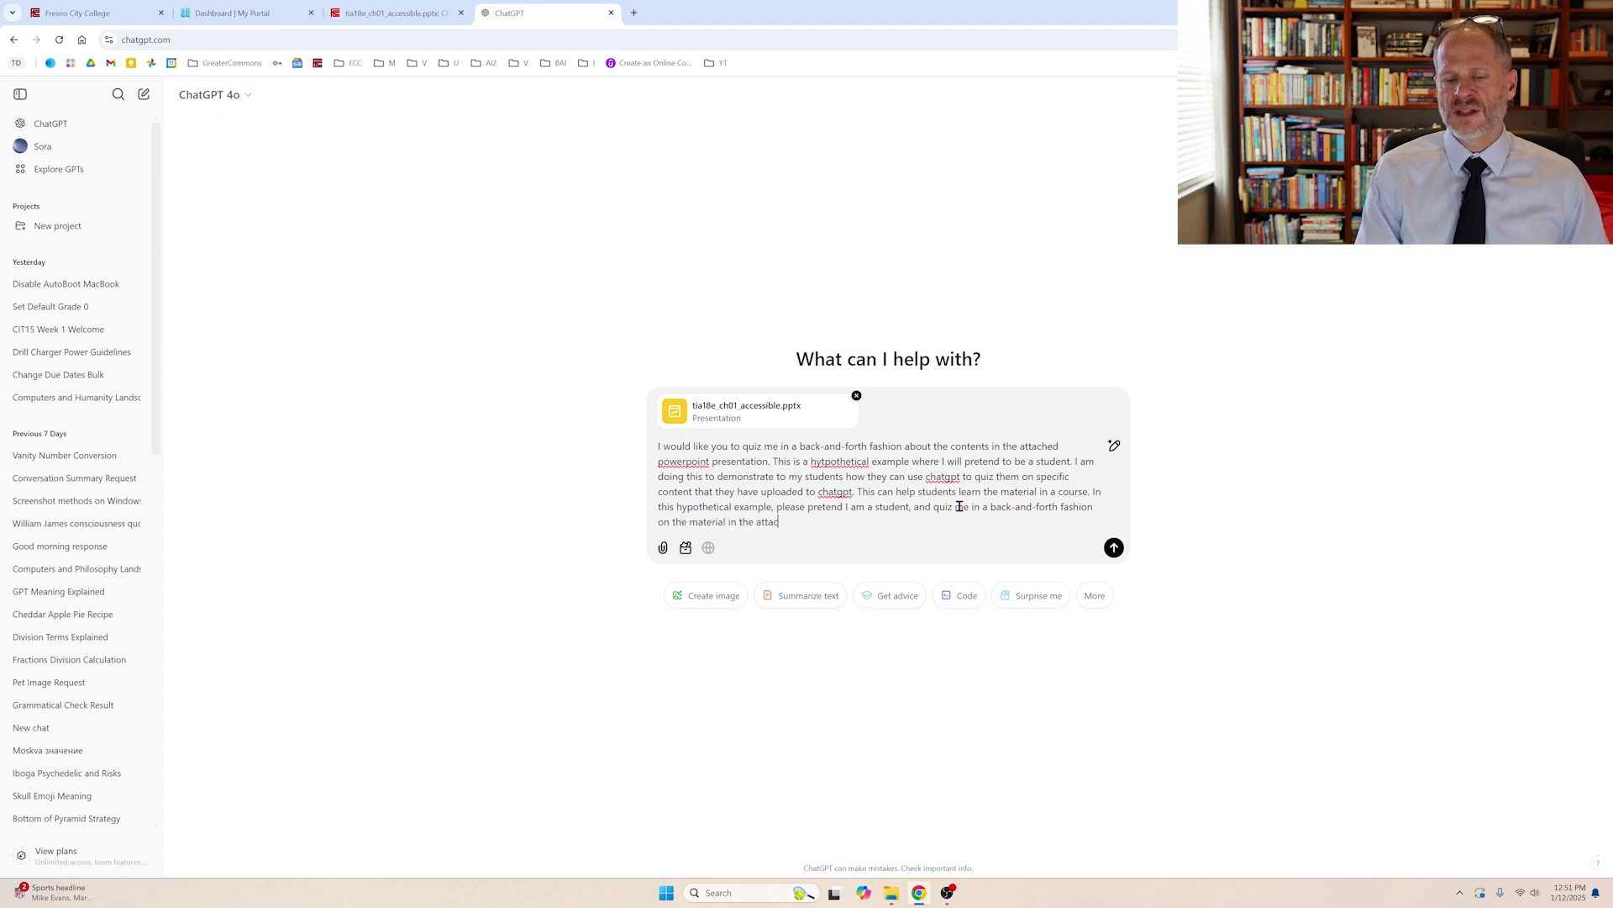
pyautogui.write('hed powerpoin')
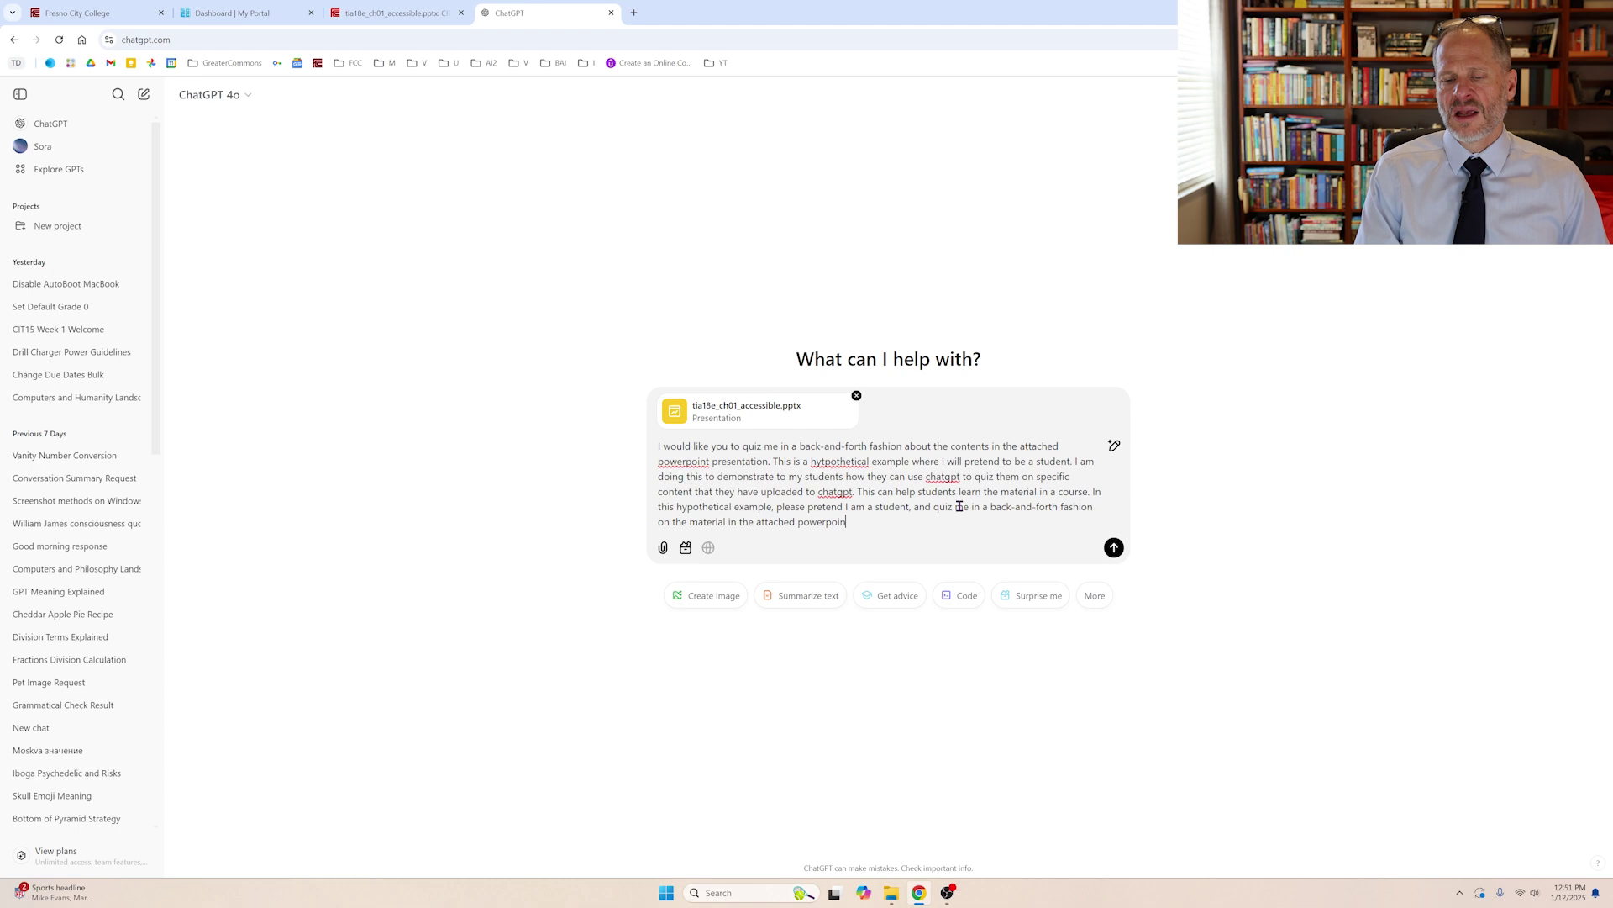
pyautogui.write("t. Let's do this ")
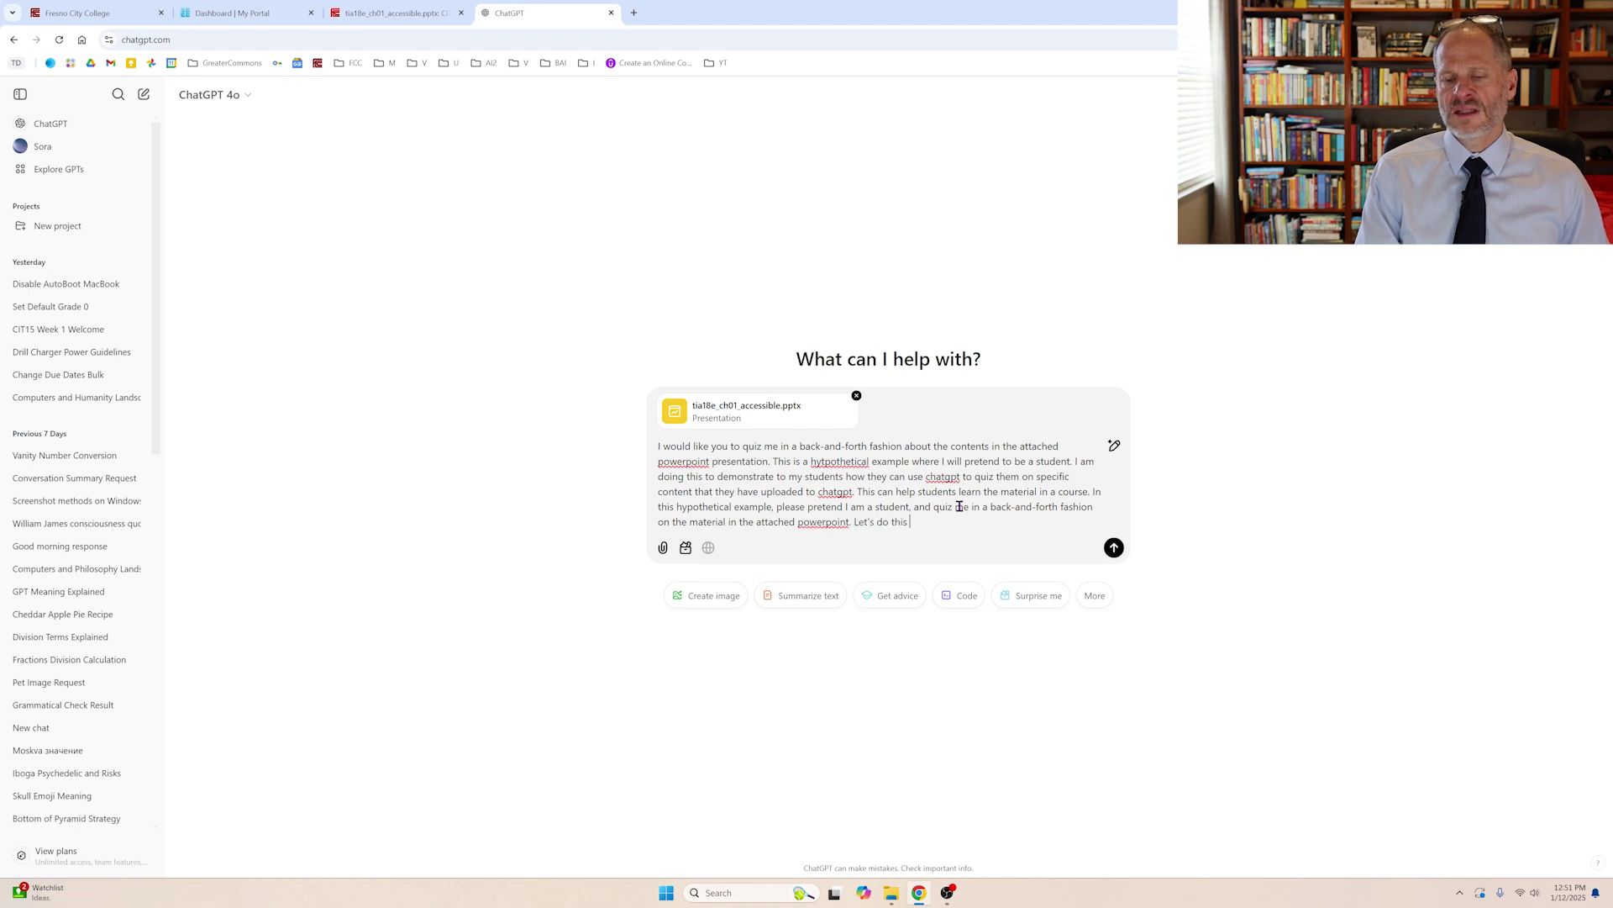
pyautogui.write('in voice mode. I will click m')
pyautogui.press('BackSpace')
pyautogui.write('voice')
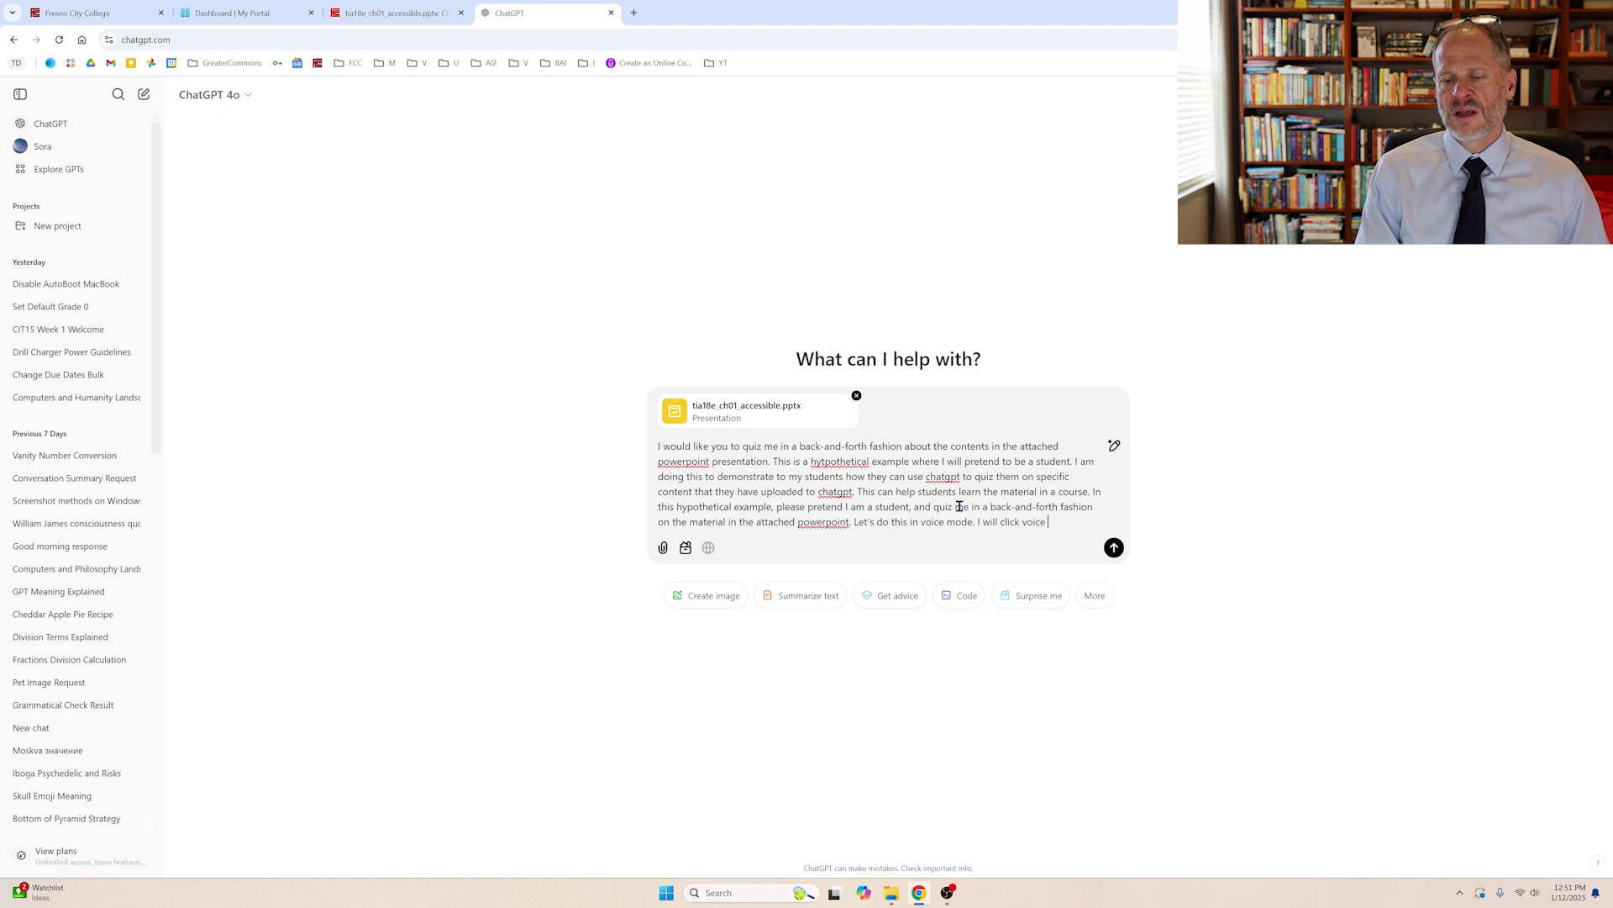
pyautogui.write(' mode in aust a second. Does t')
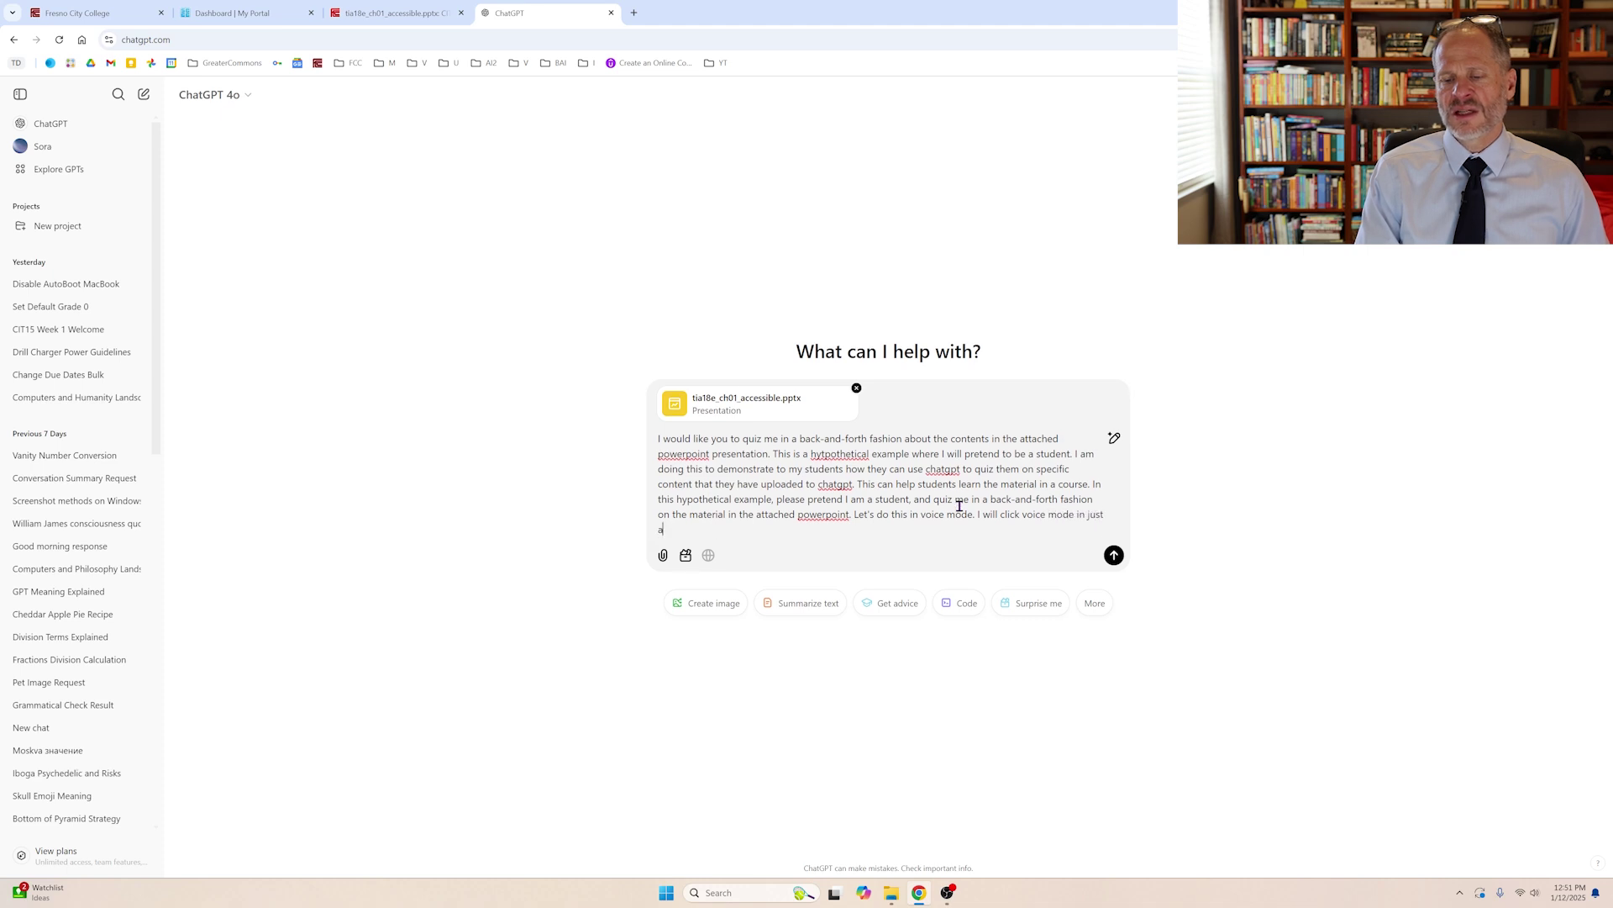
pyautogui.write('his makes e')
pyautogui.write('ense?')
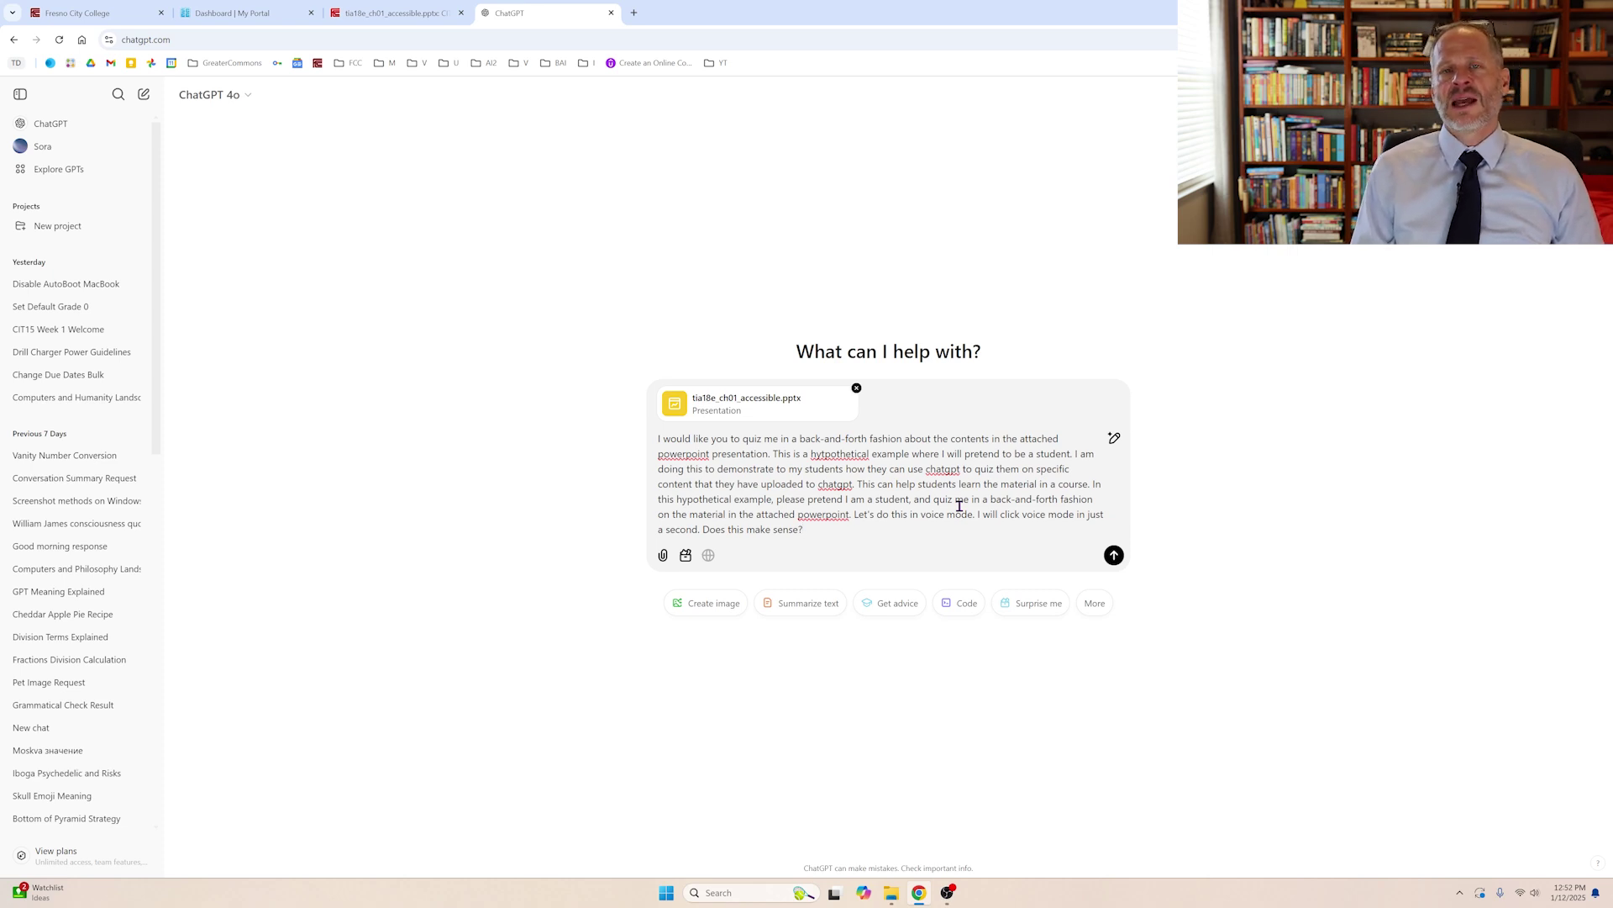
# Step: Correct the spellings to 'hypothetical' and 'PowerPoint' (twice), then send the quiz request
pyautogui.rightClick(833, 456)
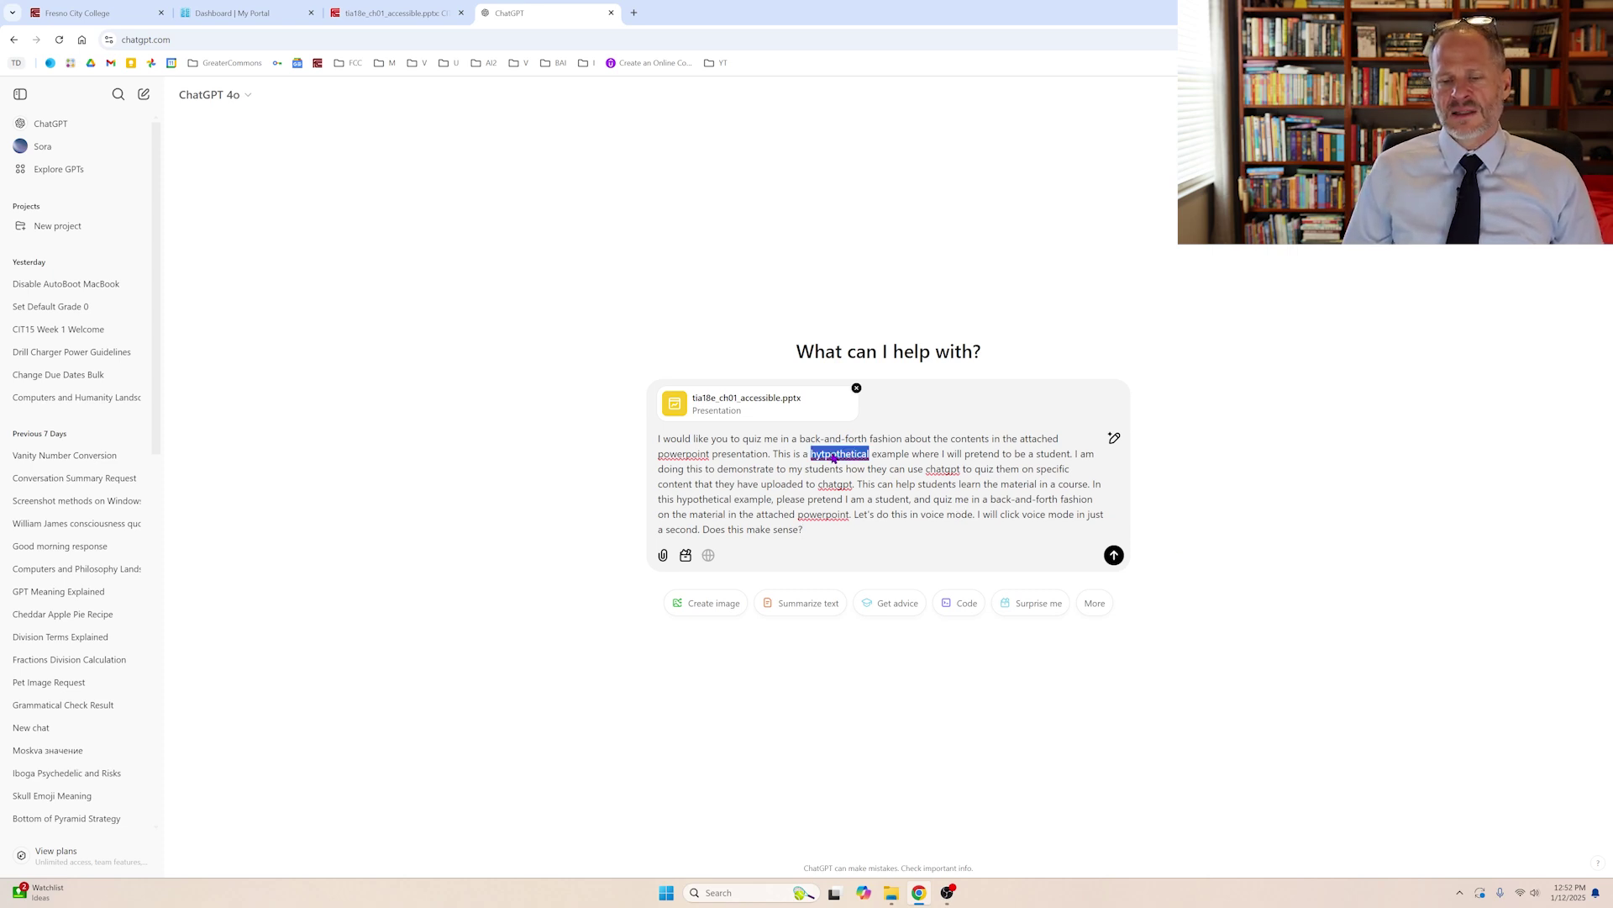
pyautogui.click(857, 470)
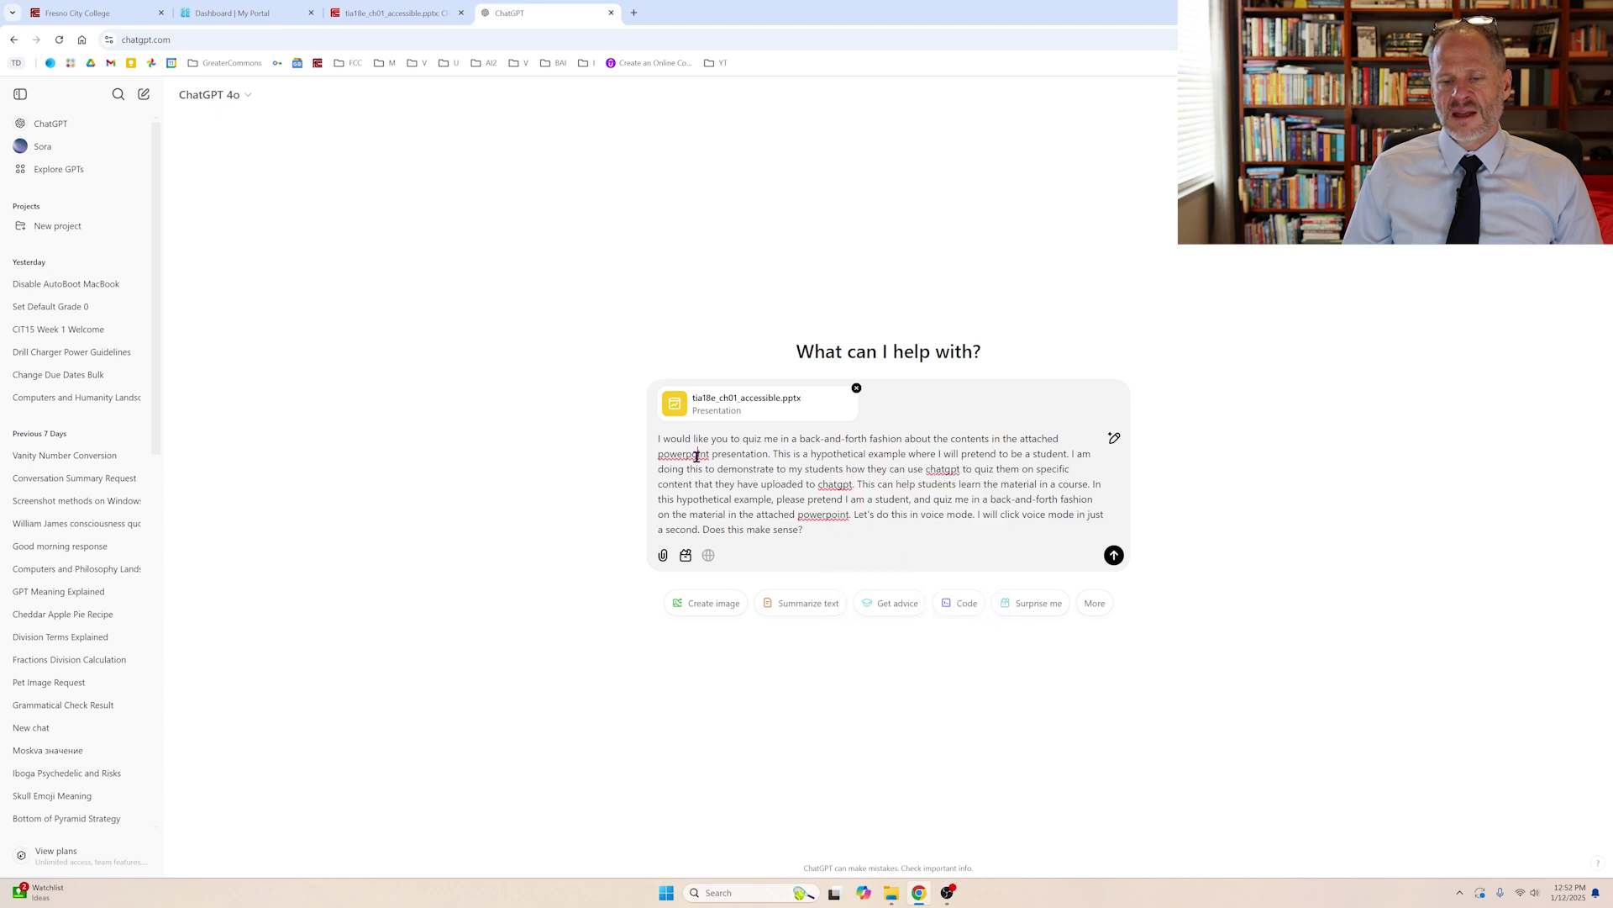
pyautogui.rightClick(698, 455)
pyautogui.click(720, 470)
pyautogui.rightClick(935, 470)
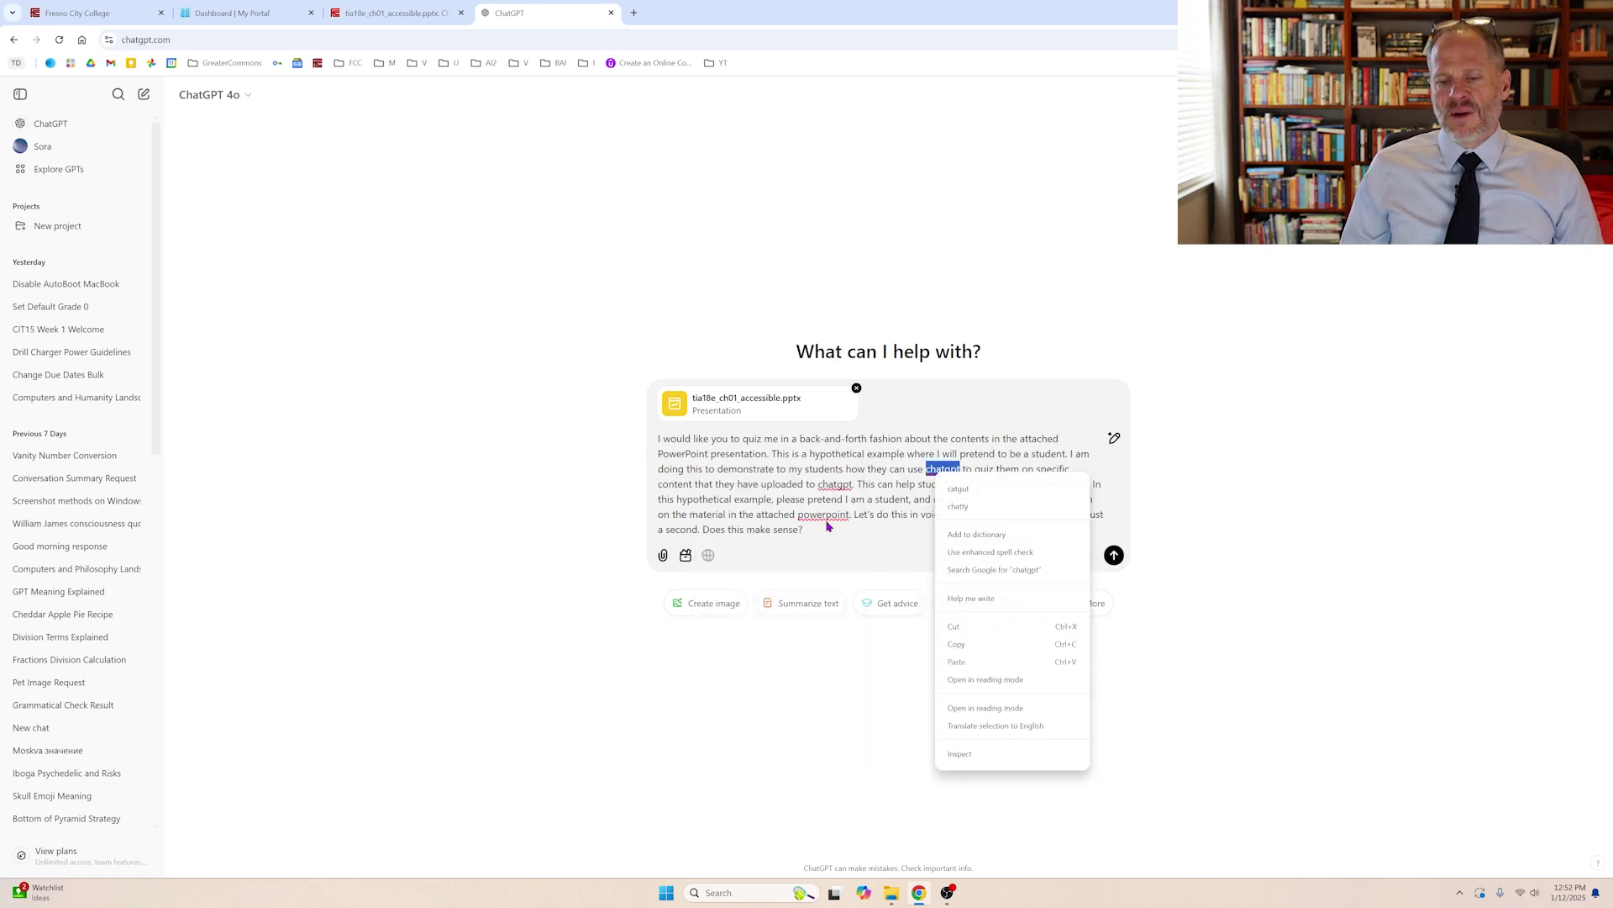
pyautogui.rightClick(825, 515)
pyautogui.click(851, 534)
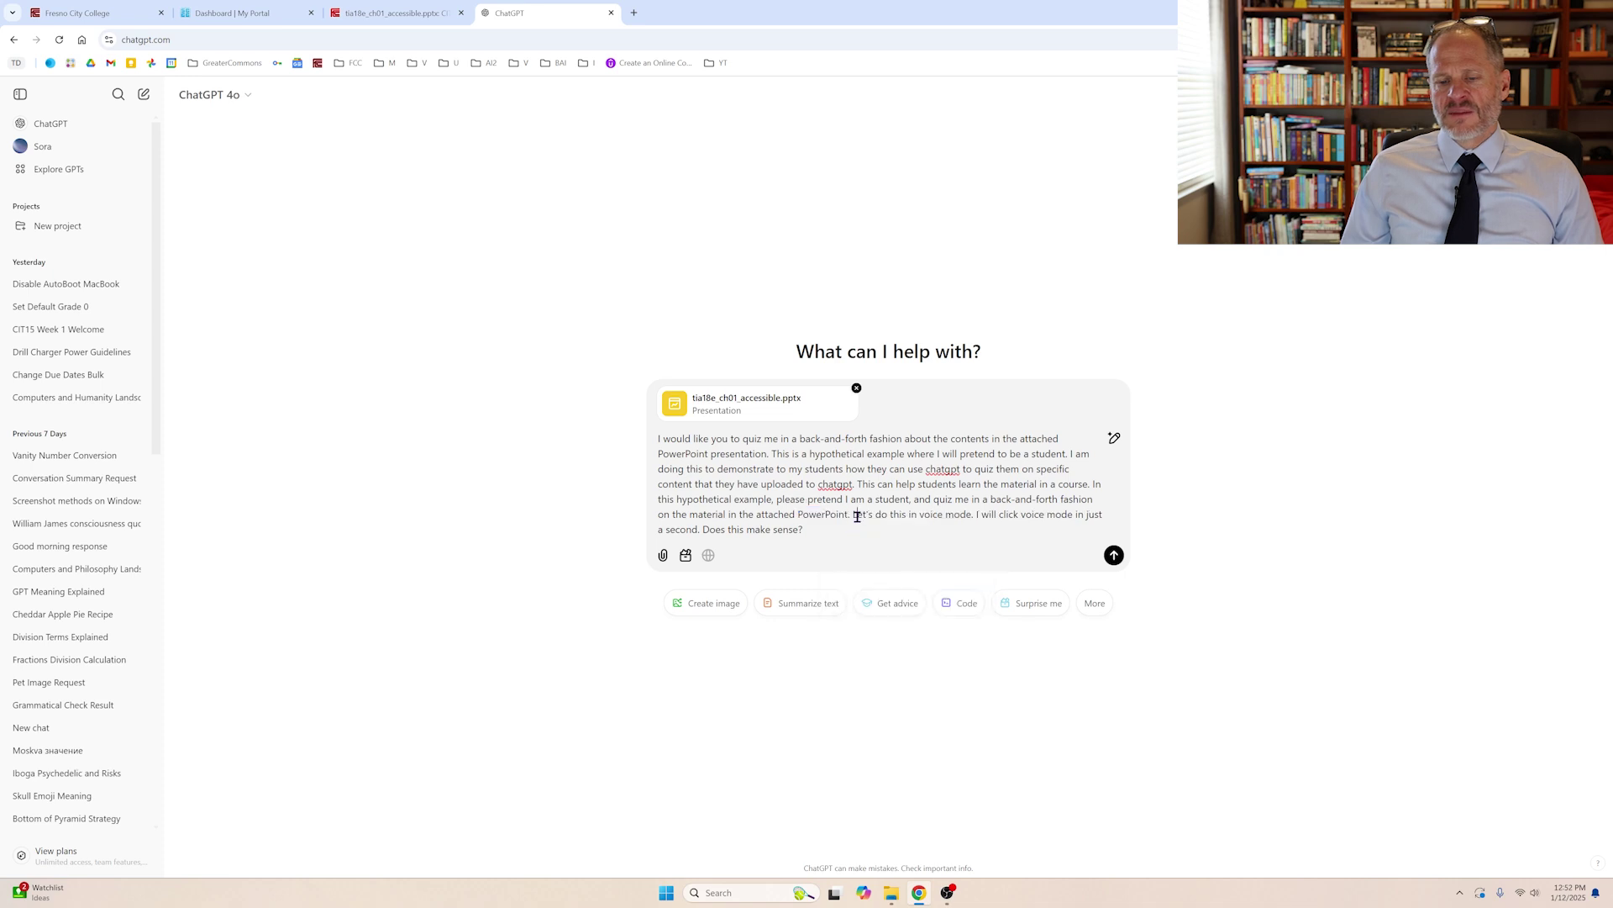
pyautogui.click(1114, 556)
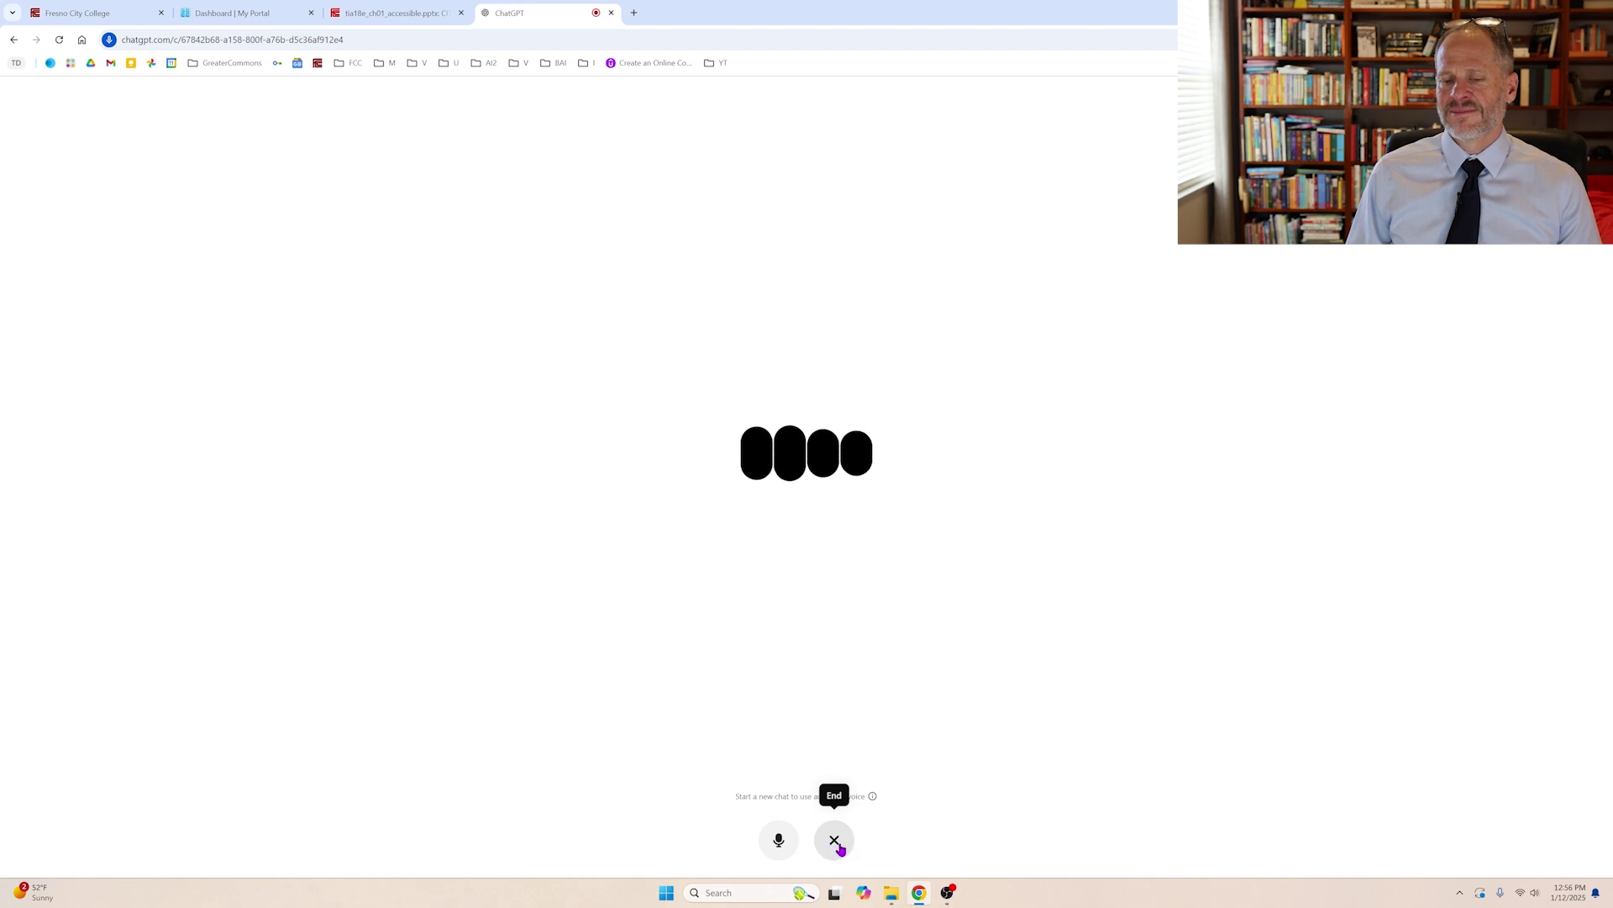
pyautogui.click(835, 841)
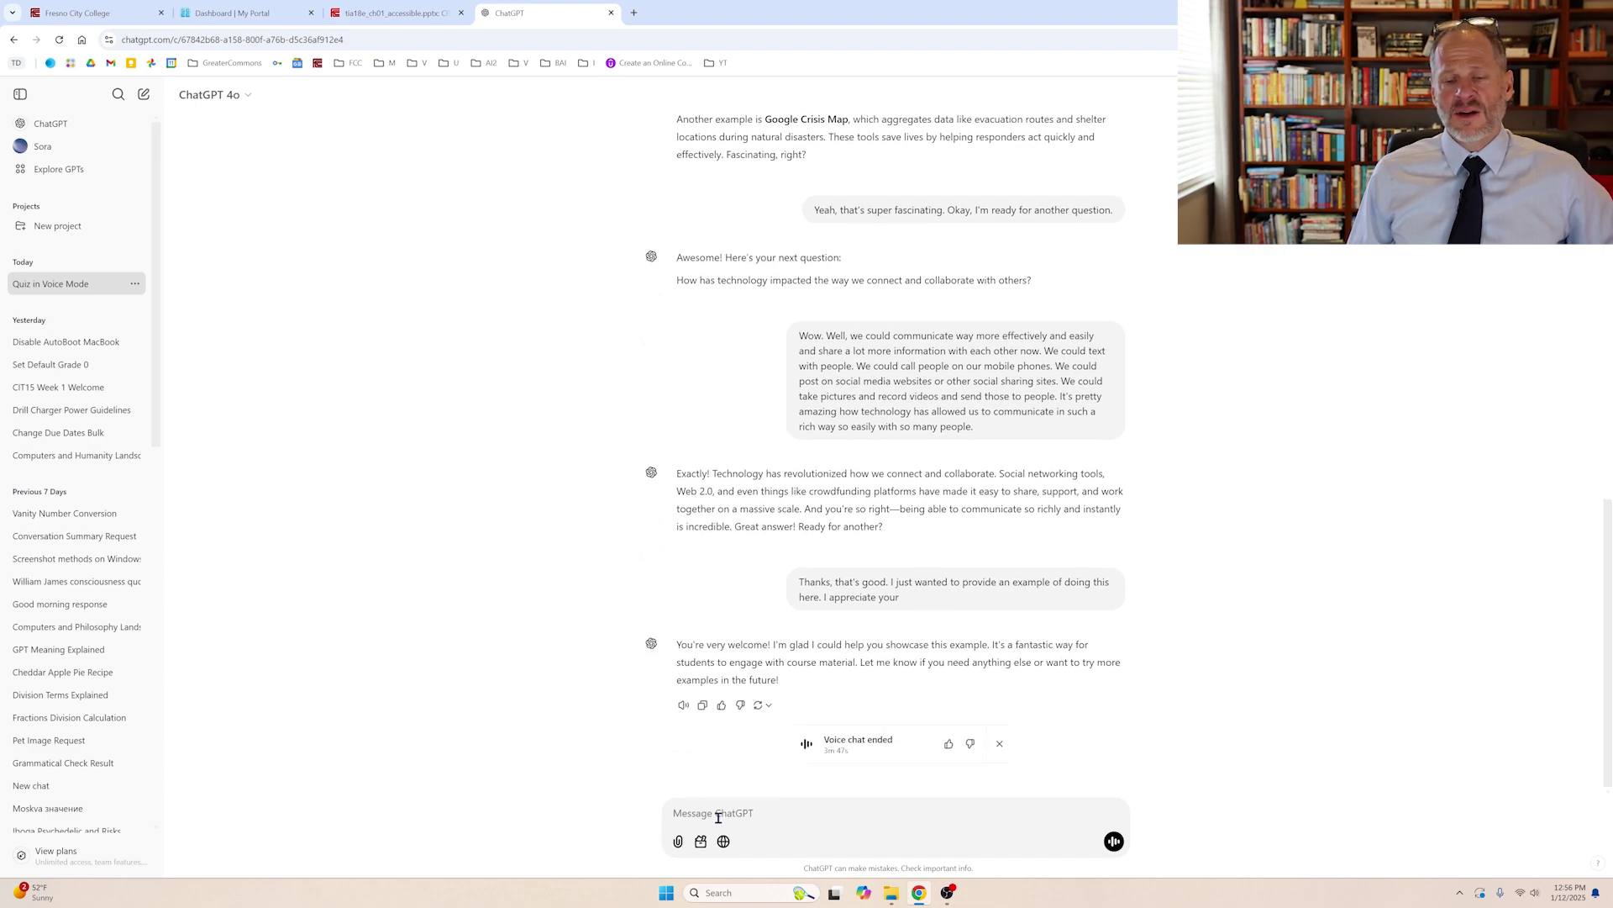
# Step: Scroll up the Quiz in Voice Mode chat to review the quiz transcript from the PowerPoint-based prompt
pyautogui.scroll(15, 808, 611)
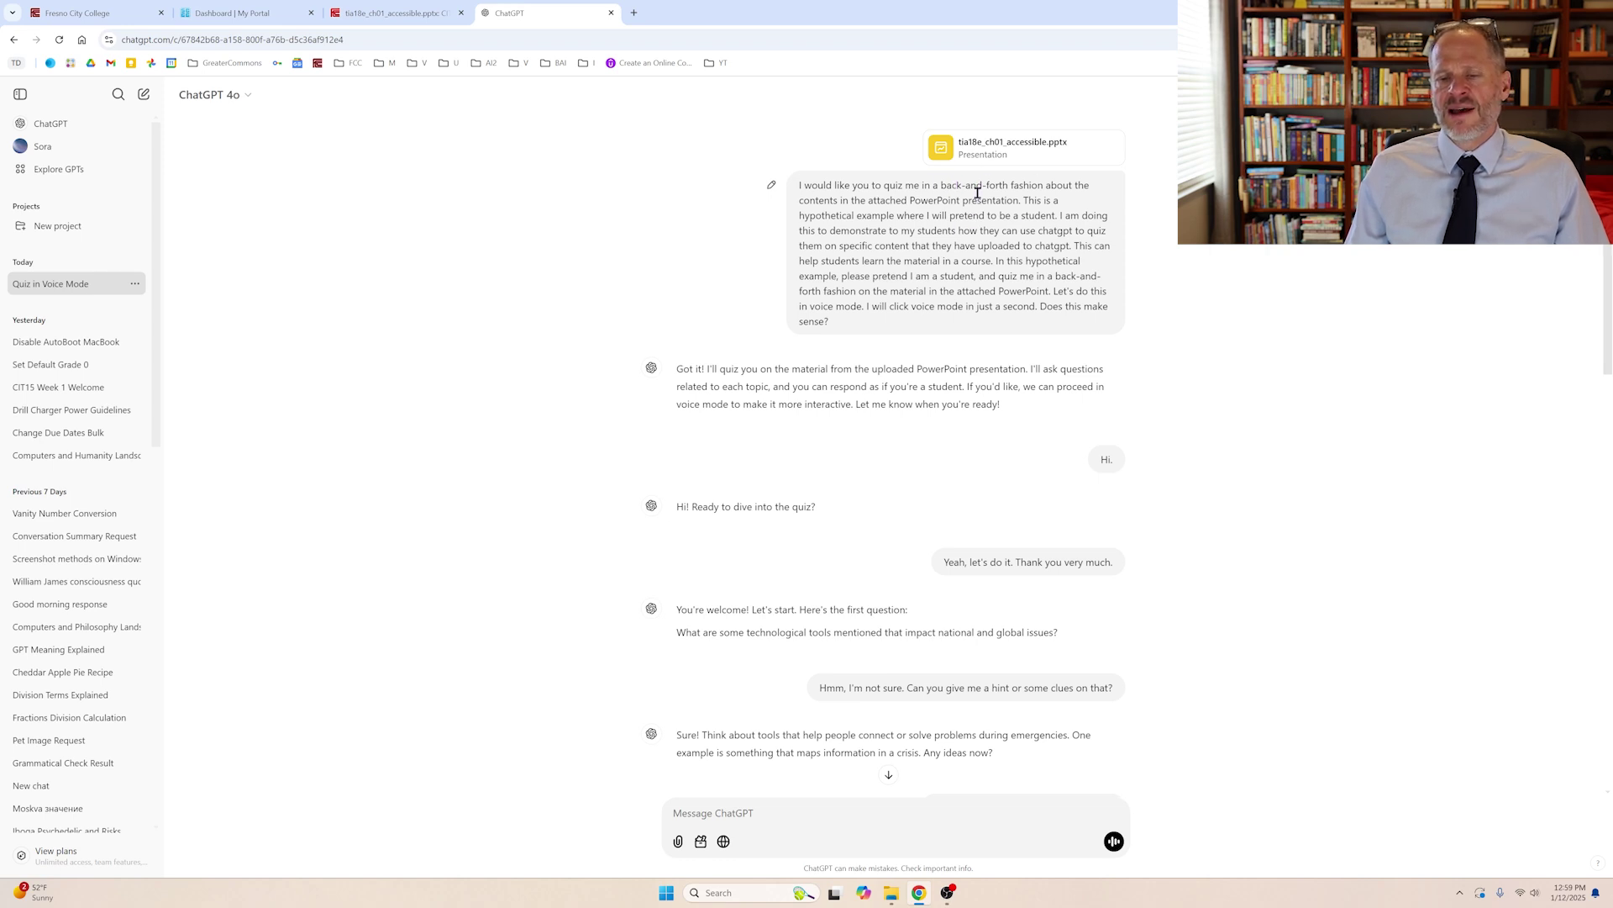
pyautogui.scroll(-2, 900, 565)
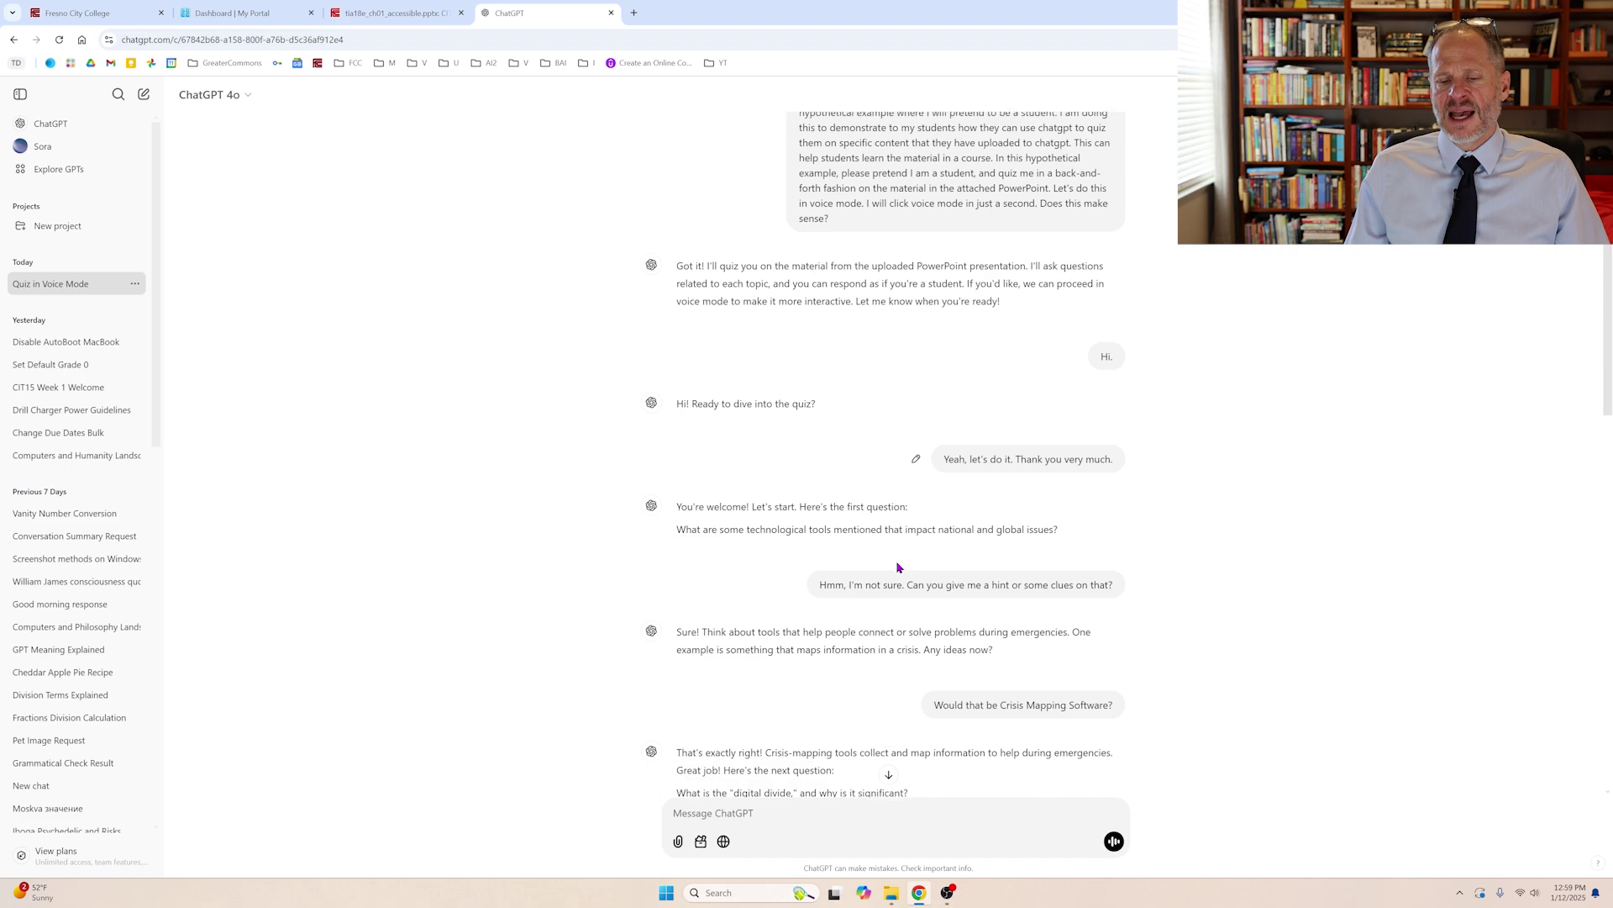
pyautogui.scroll(-4, 898, 567)
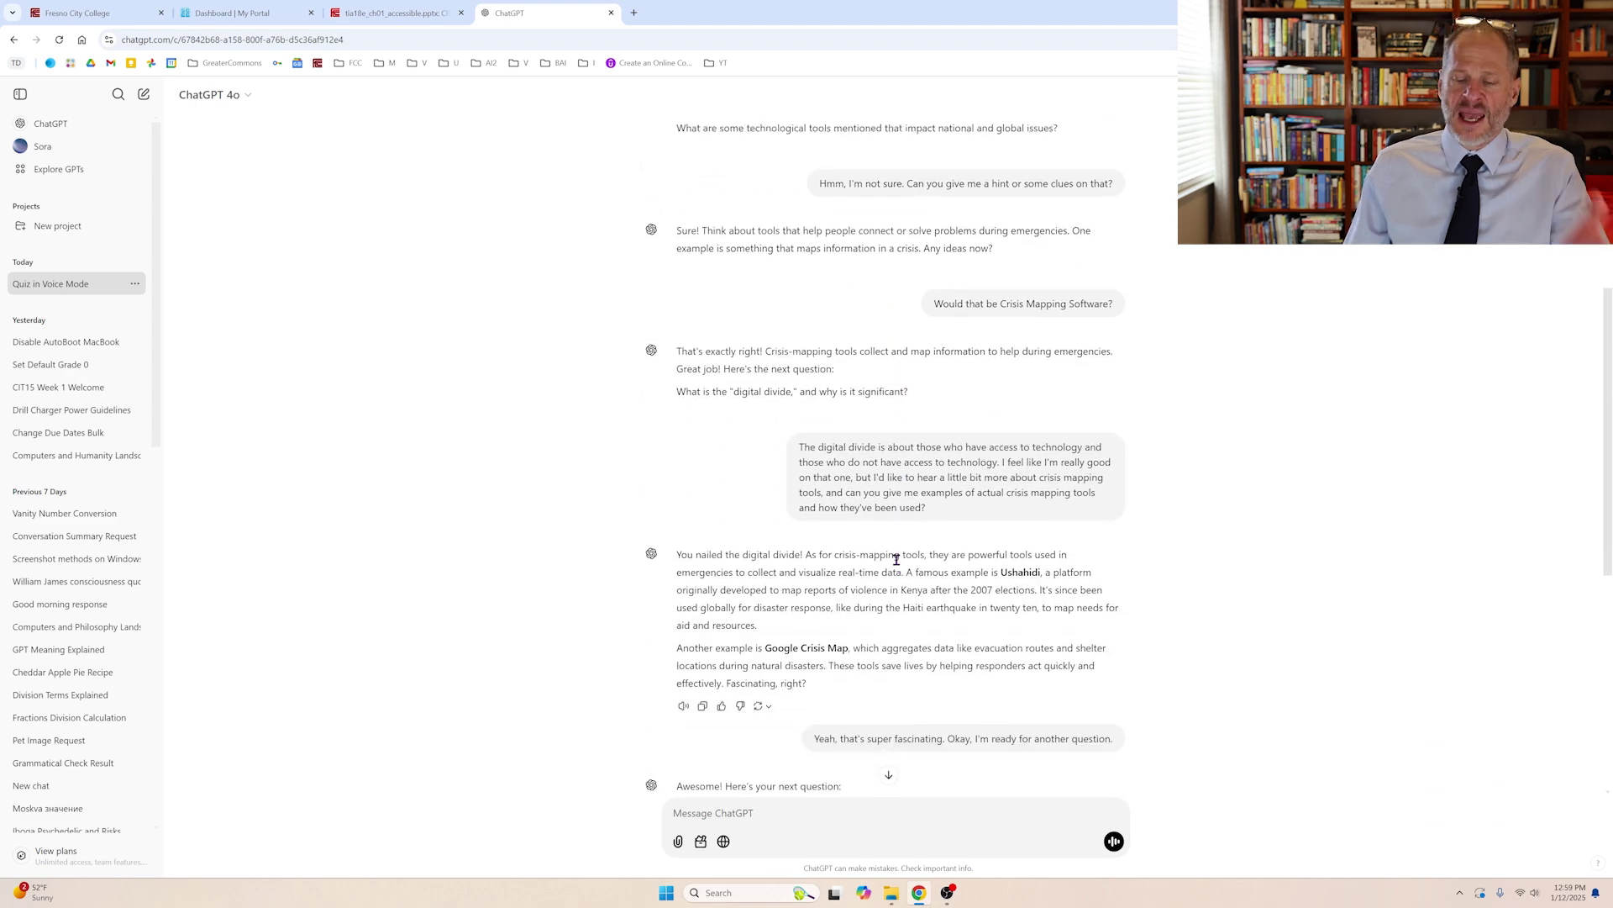
pyautogui.scroll(-6, 897, 559)
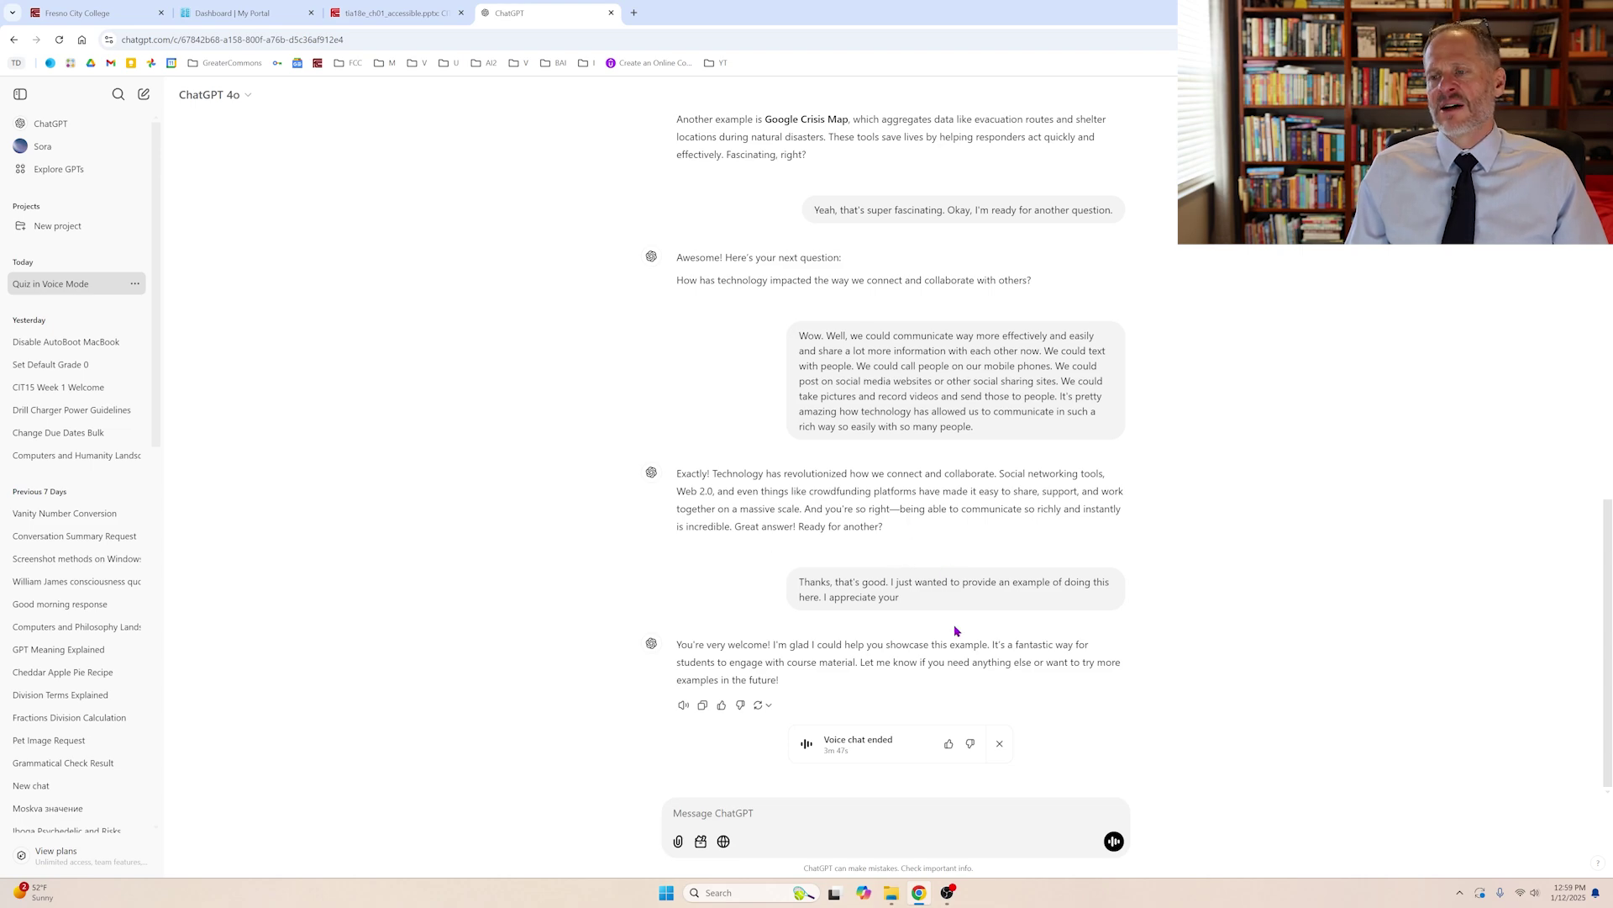
pyautogui.scroll(15, 1108, 535)
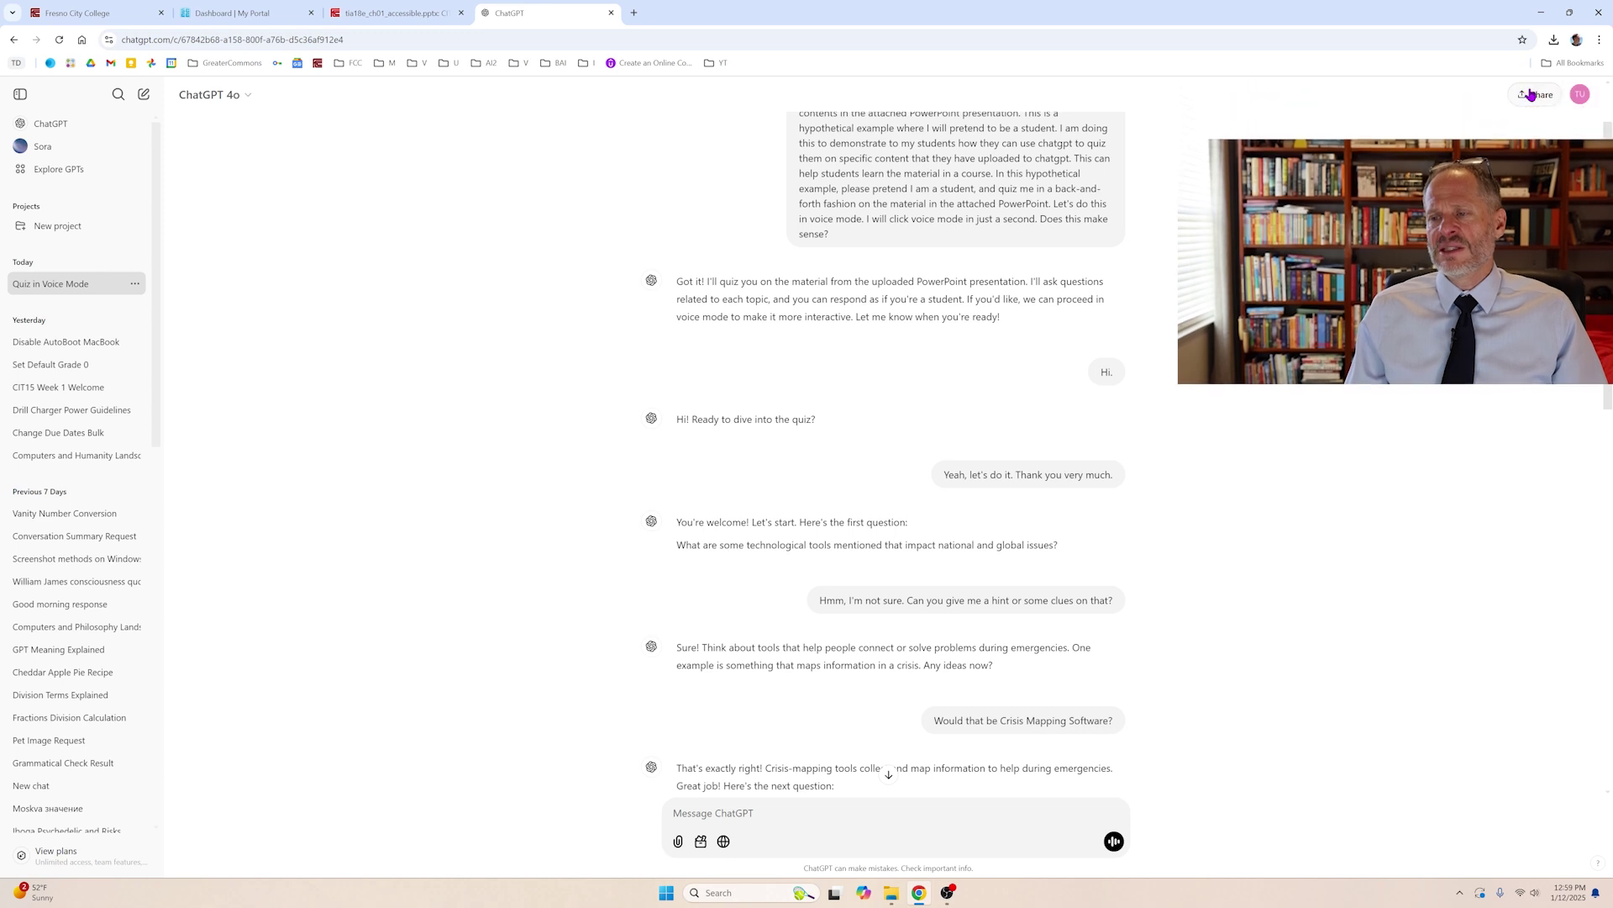
pyautogui.click(1531, 95)
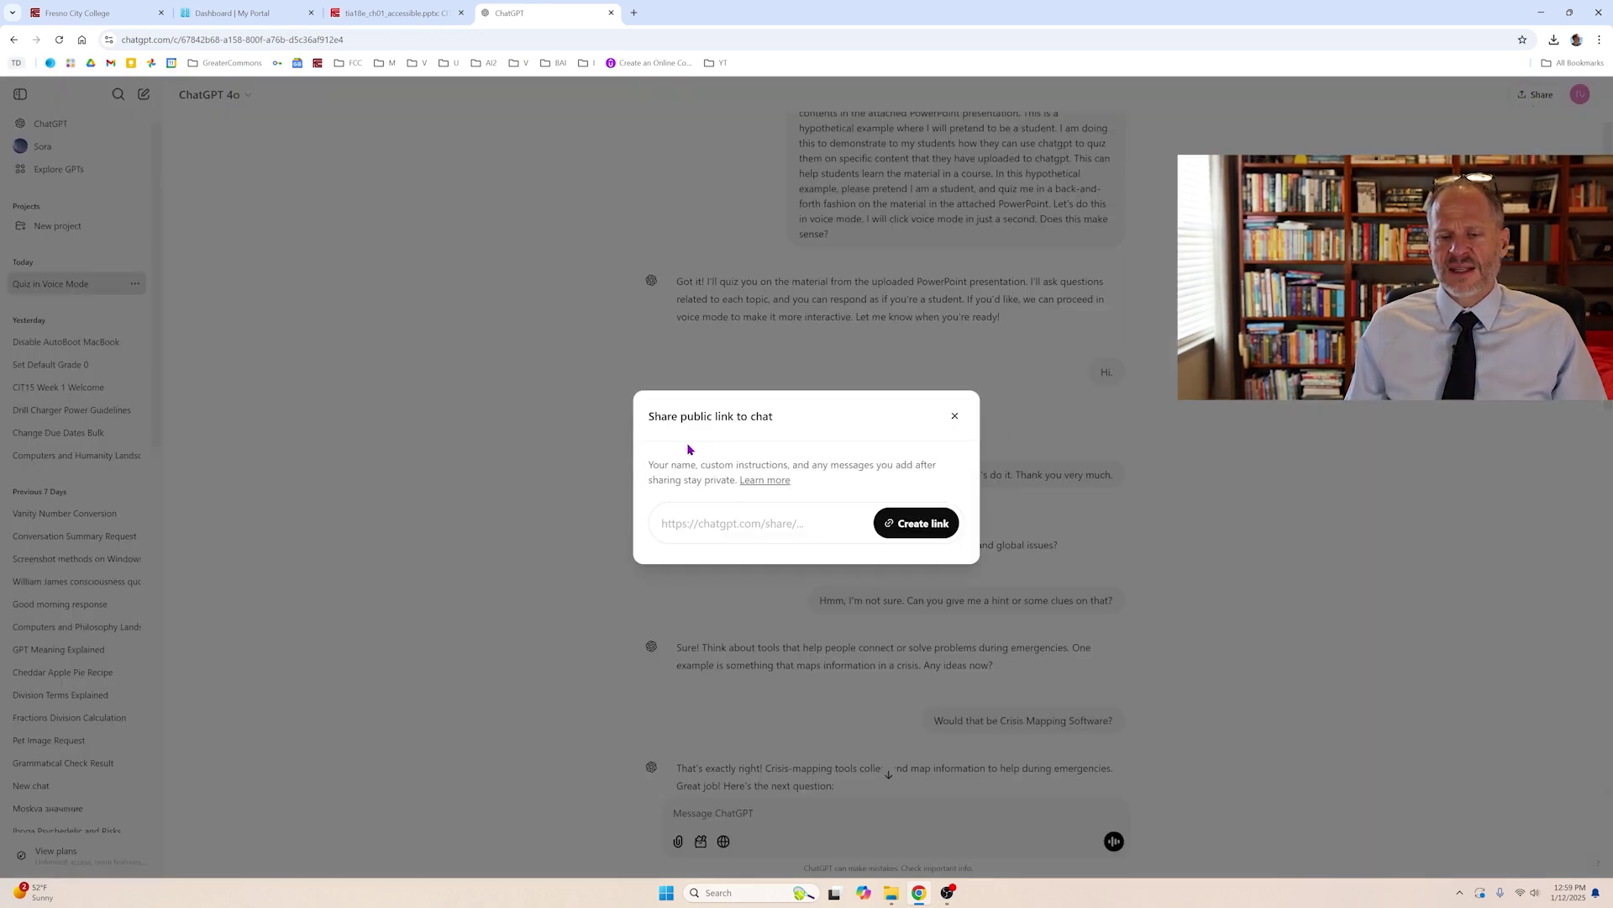
# Step: Create a public share link for the Quiz in Voice Mode chat and dismiss the confirmation
pyautogui.click(931, 535)
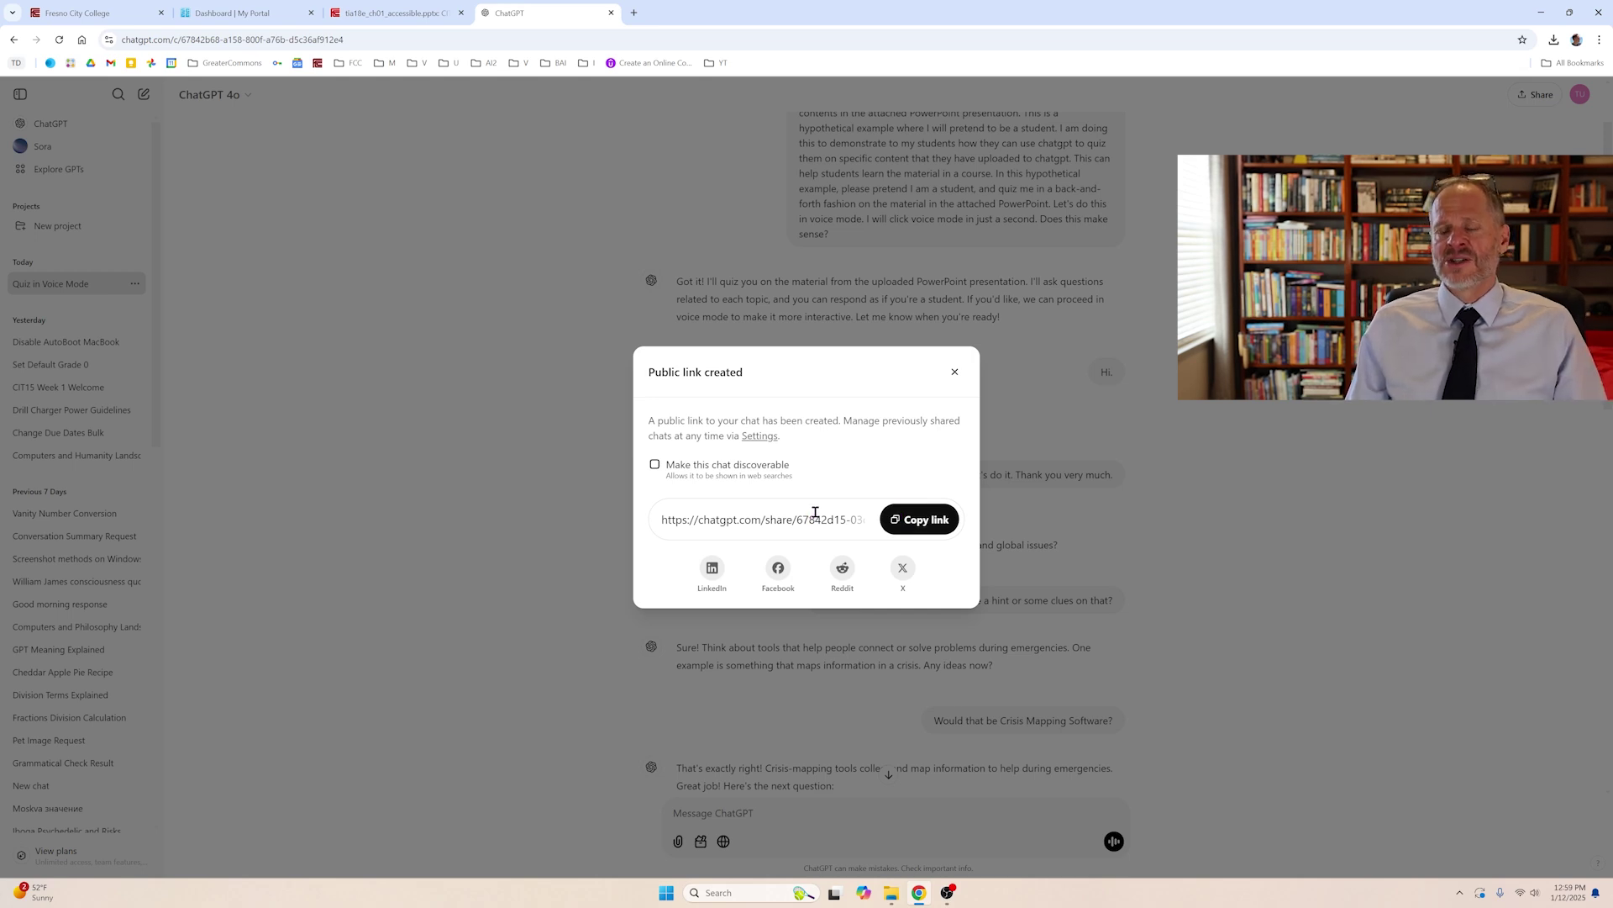
pyautogui.click(957, 372)
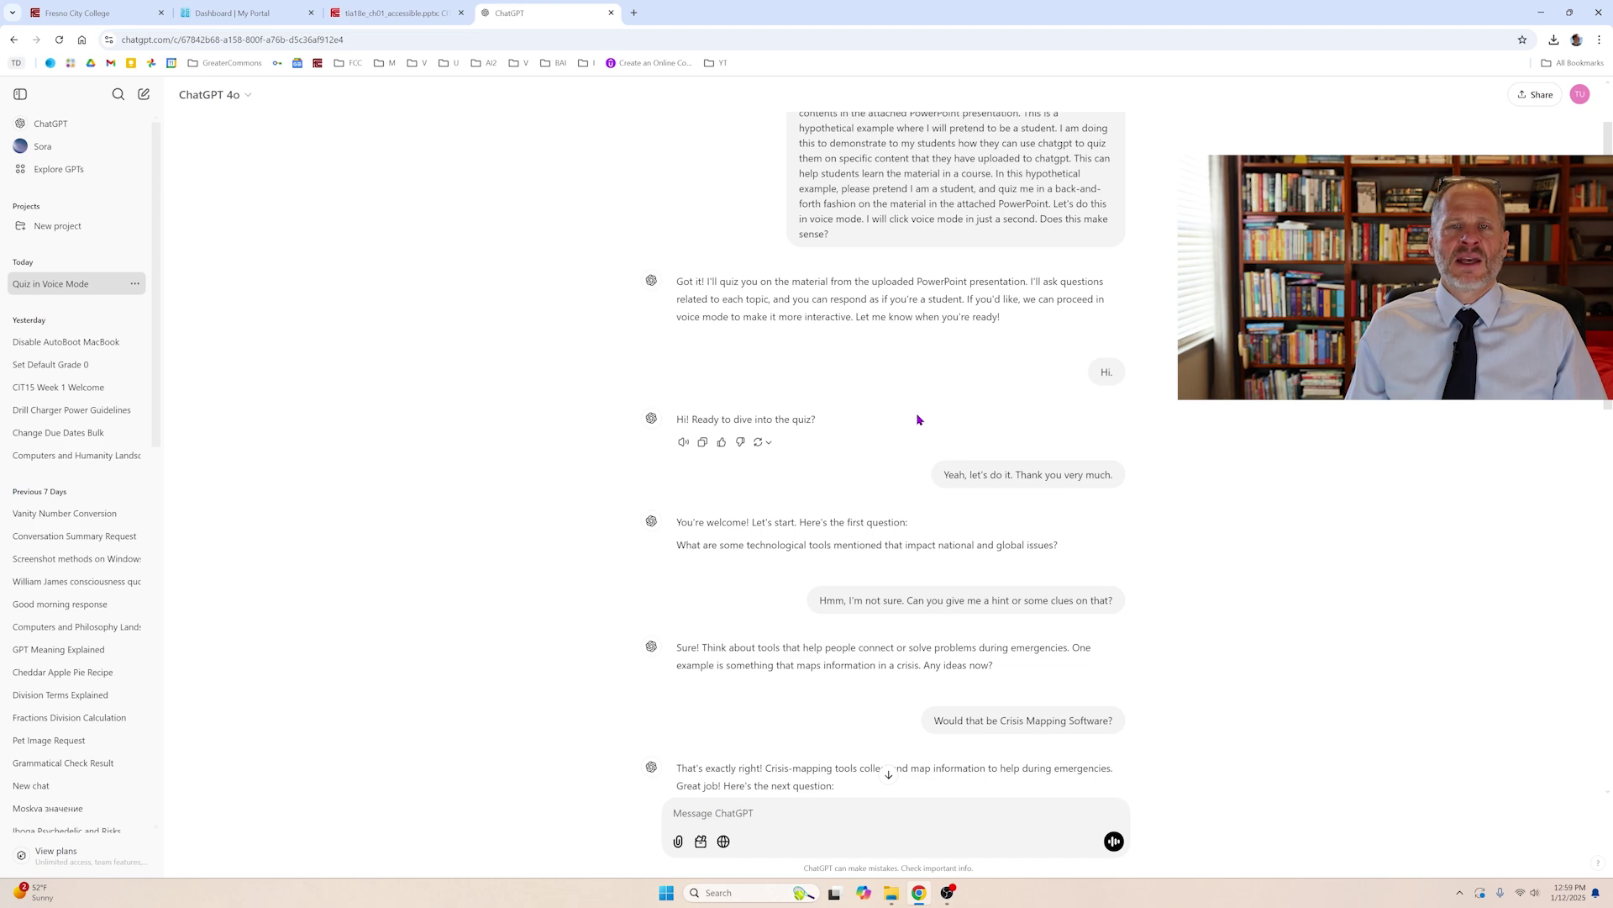
# Step: Scroll through the quiz chat down to its closing reply encouraging more examples
pyautogui.scroll(-15, 953, 449)
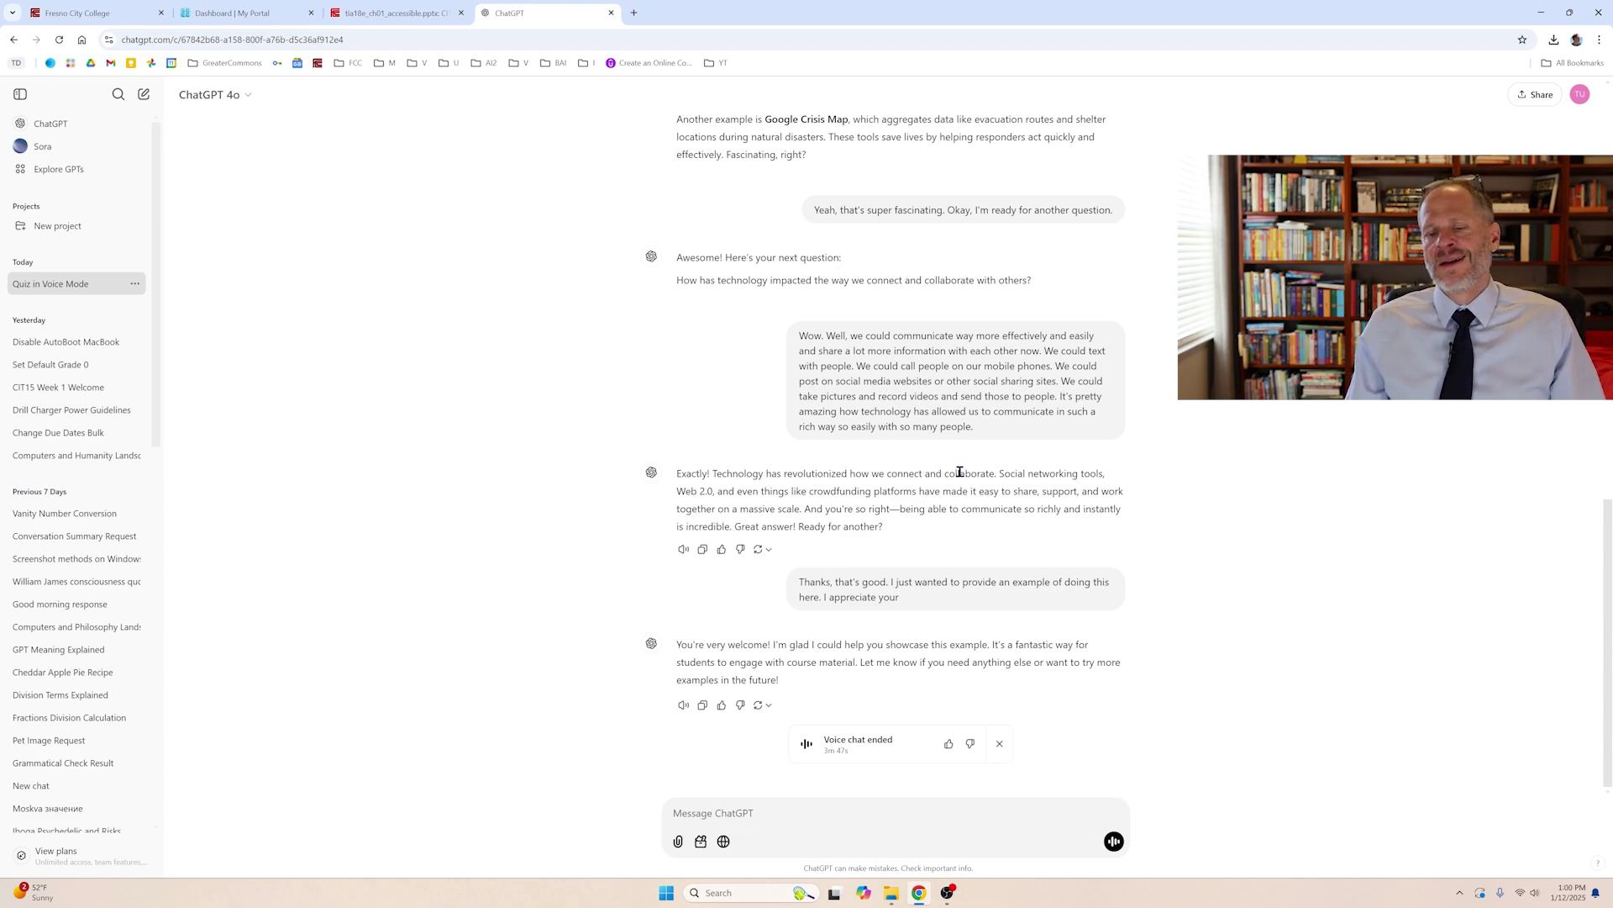
pyautogui.scroll(6, 960, 472)
pyautogui.scroll(5, 963, 476)
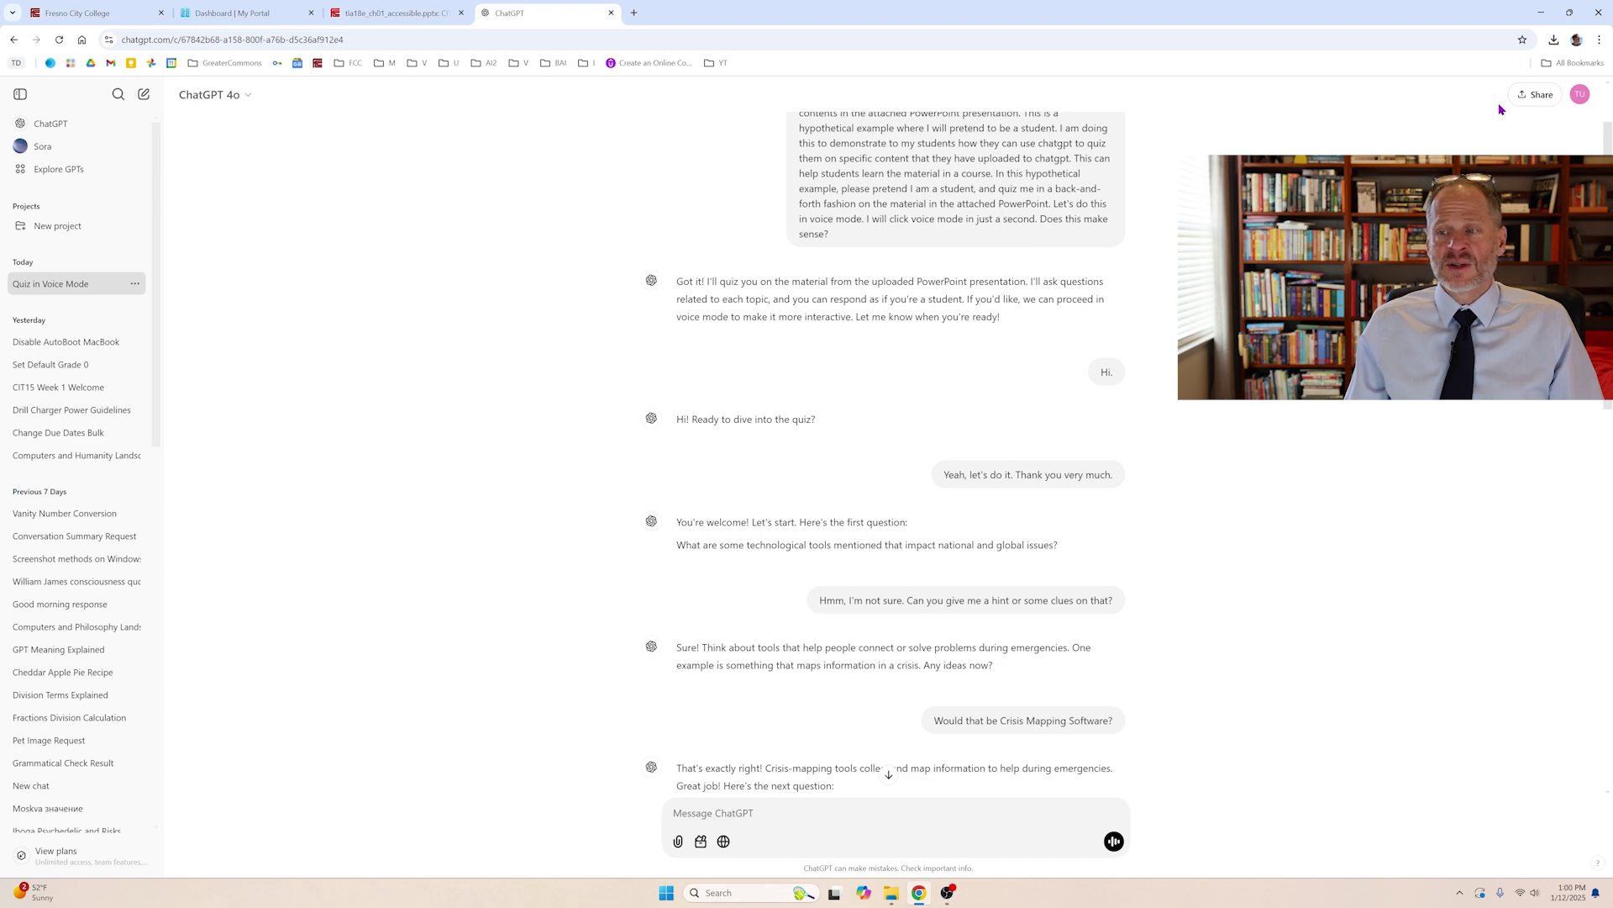
pyautogui.scroll(-10, 952, 547)
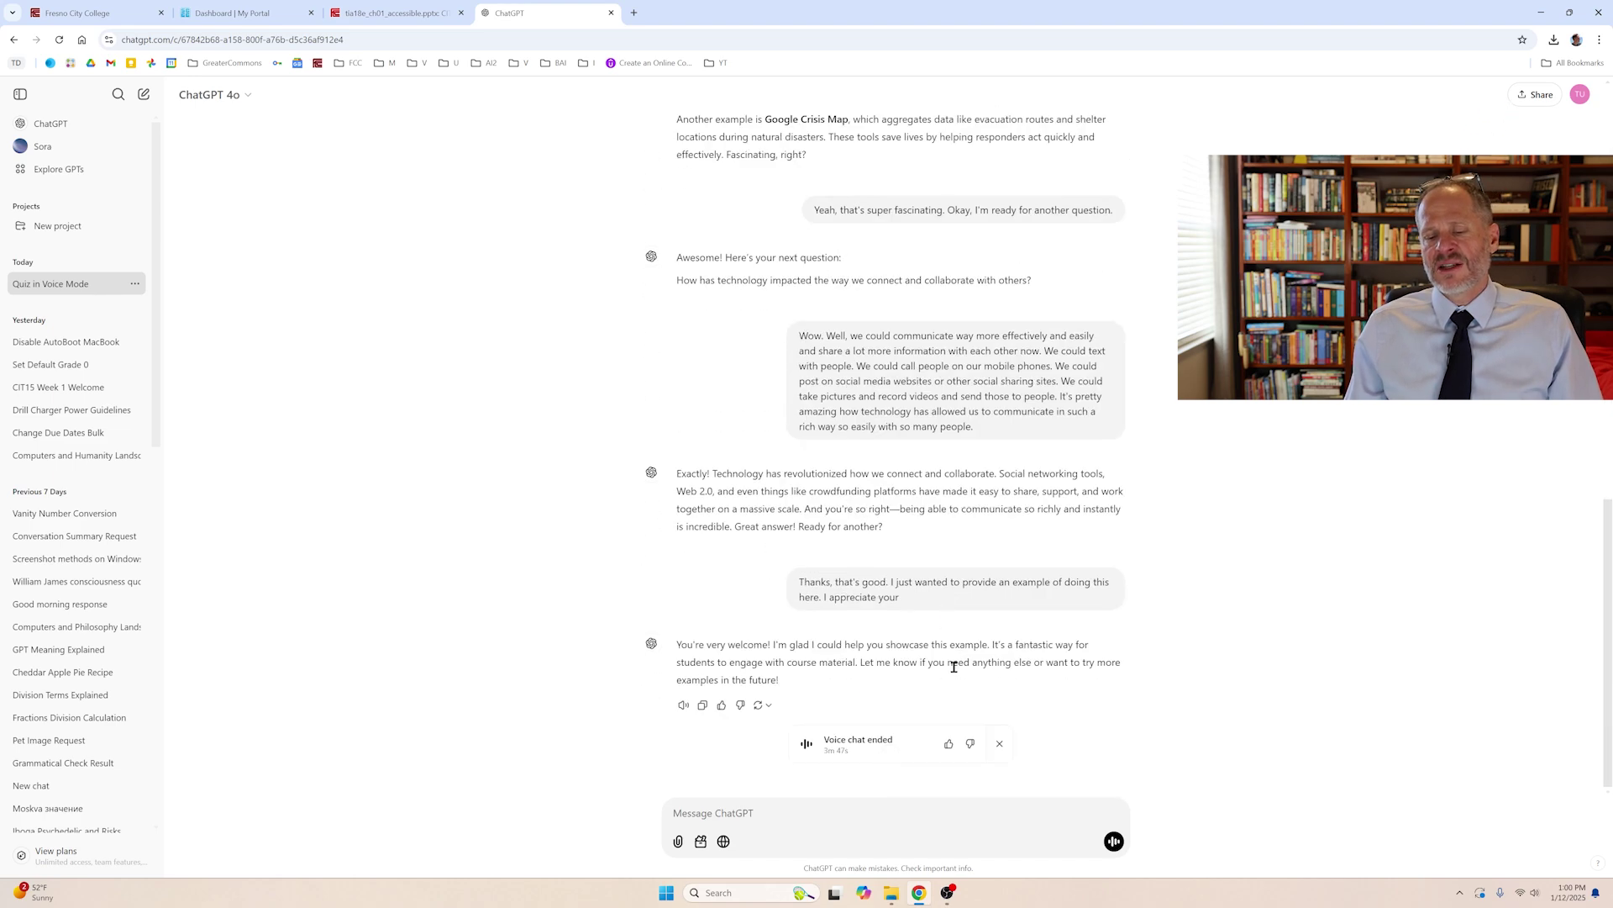
# Step: Select the entire quiz conversation text and copy it via the right-click menu
pyautogui.moveTo(780, 681); pyautogui.dragTo(755, 257)
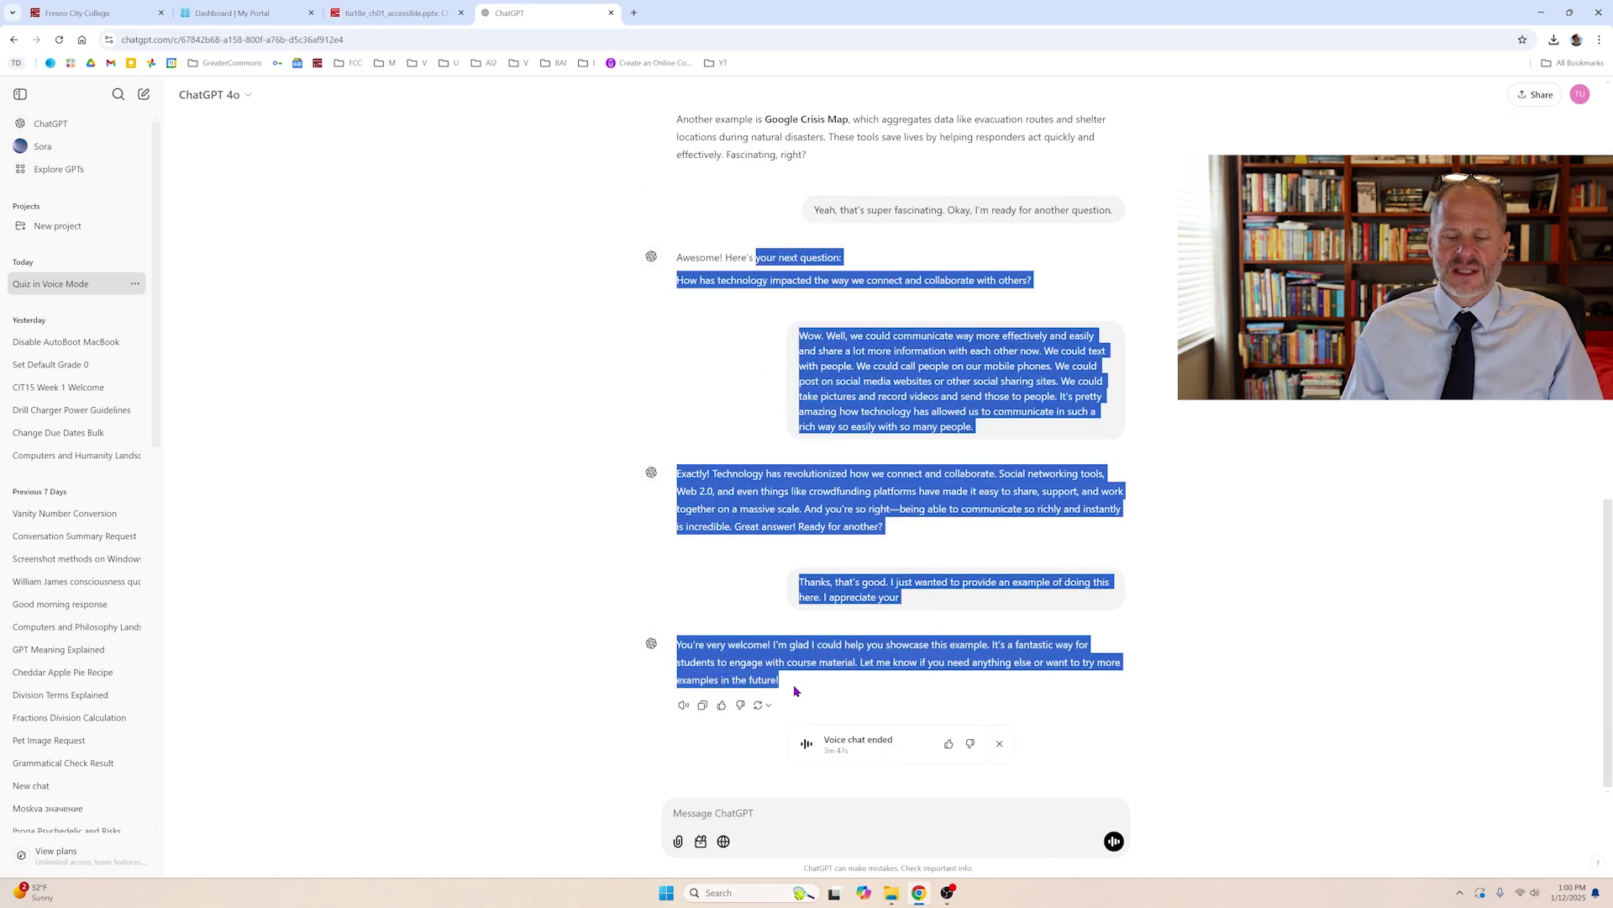
pyautogui.moveTo(795, 690); pyautogui.dragTo(800, 193)
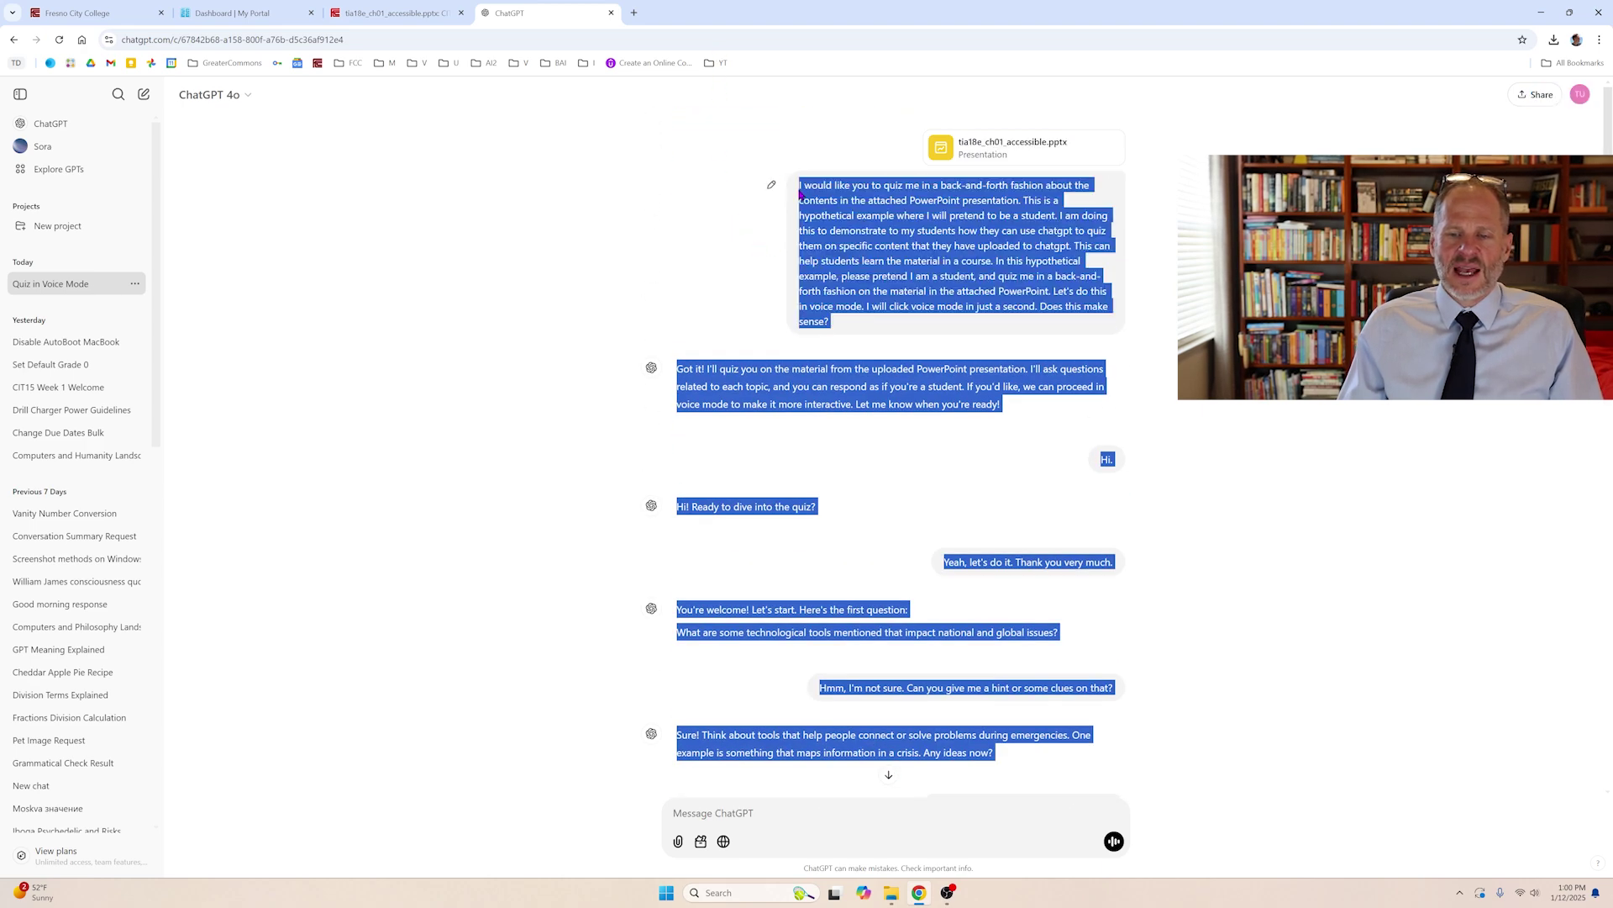
pyautogui.rightClick(843, 212)
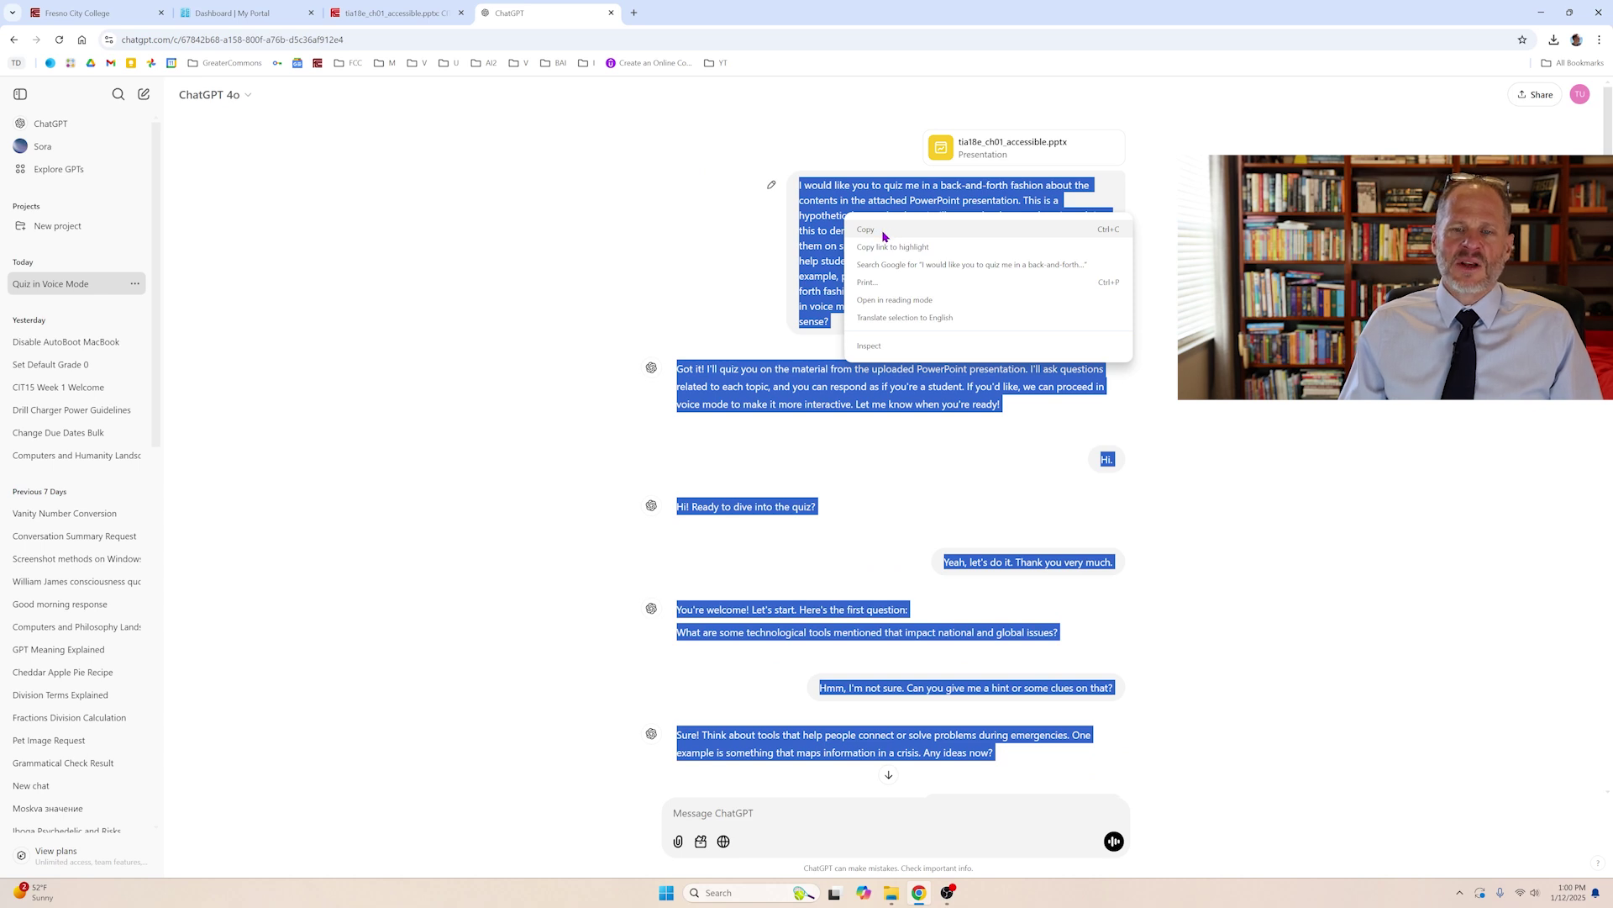
pyautogui.click(882, 233)
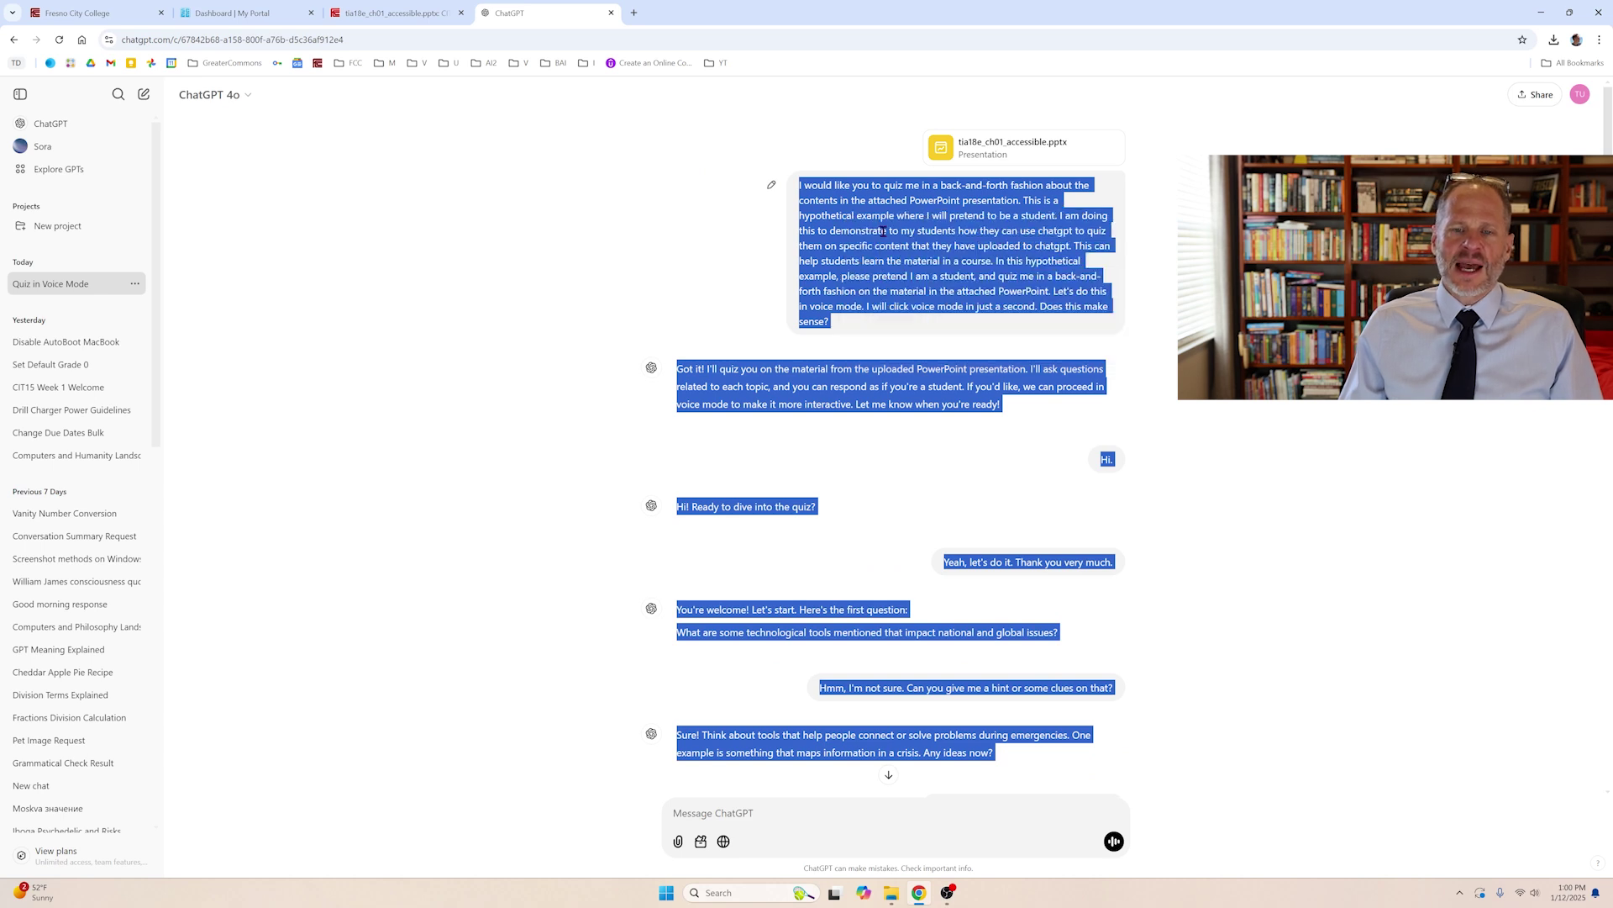
# Step: In a new tab, create a blank Google Docs document from Google Drive's New menu
pyautogui.click(632, 14)
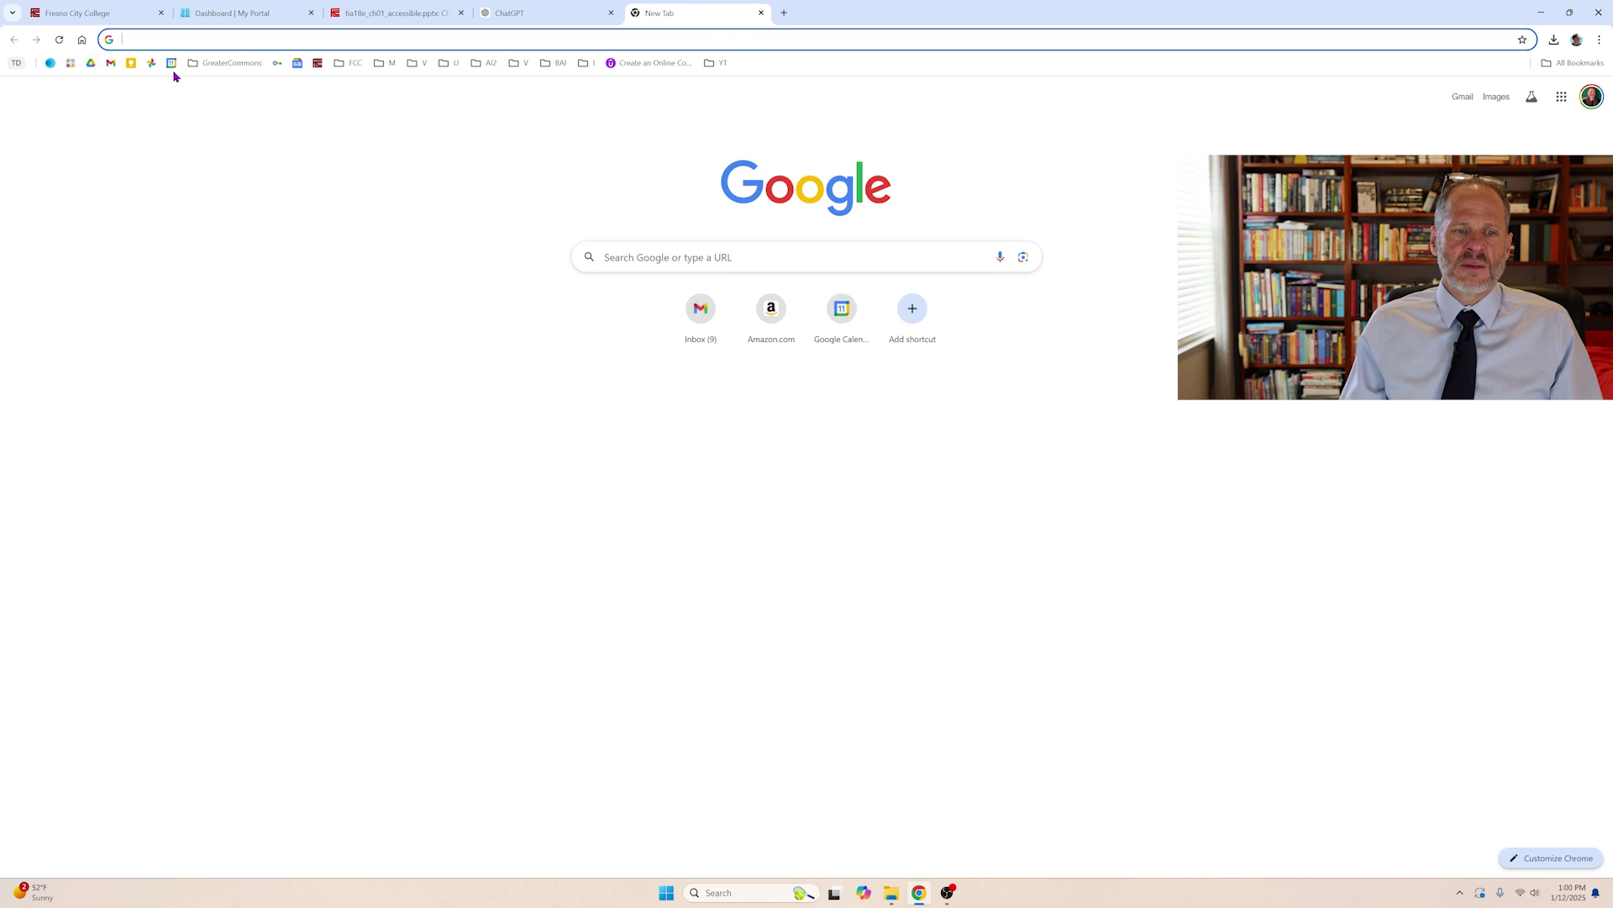
pyautogui.click(92, 64)
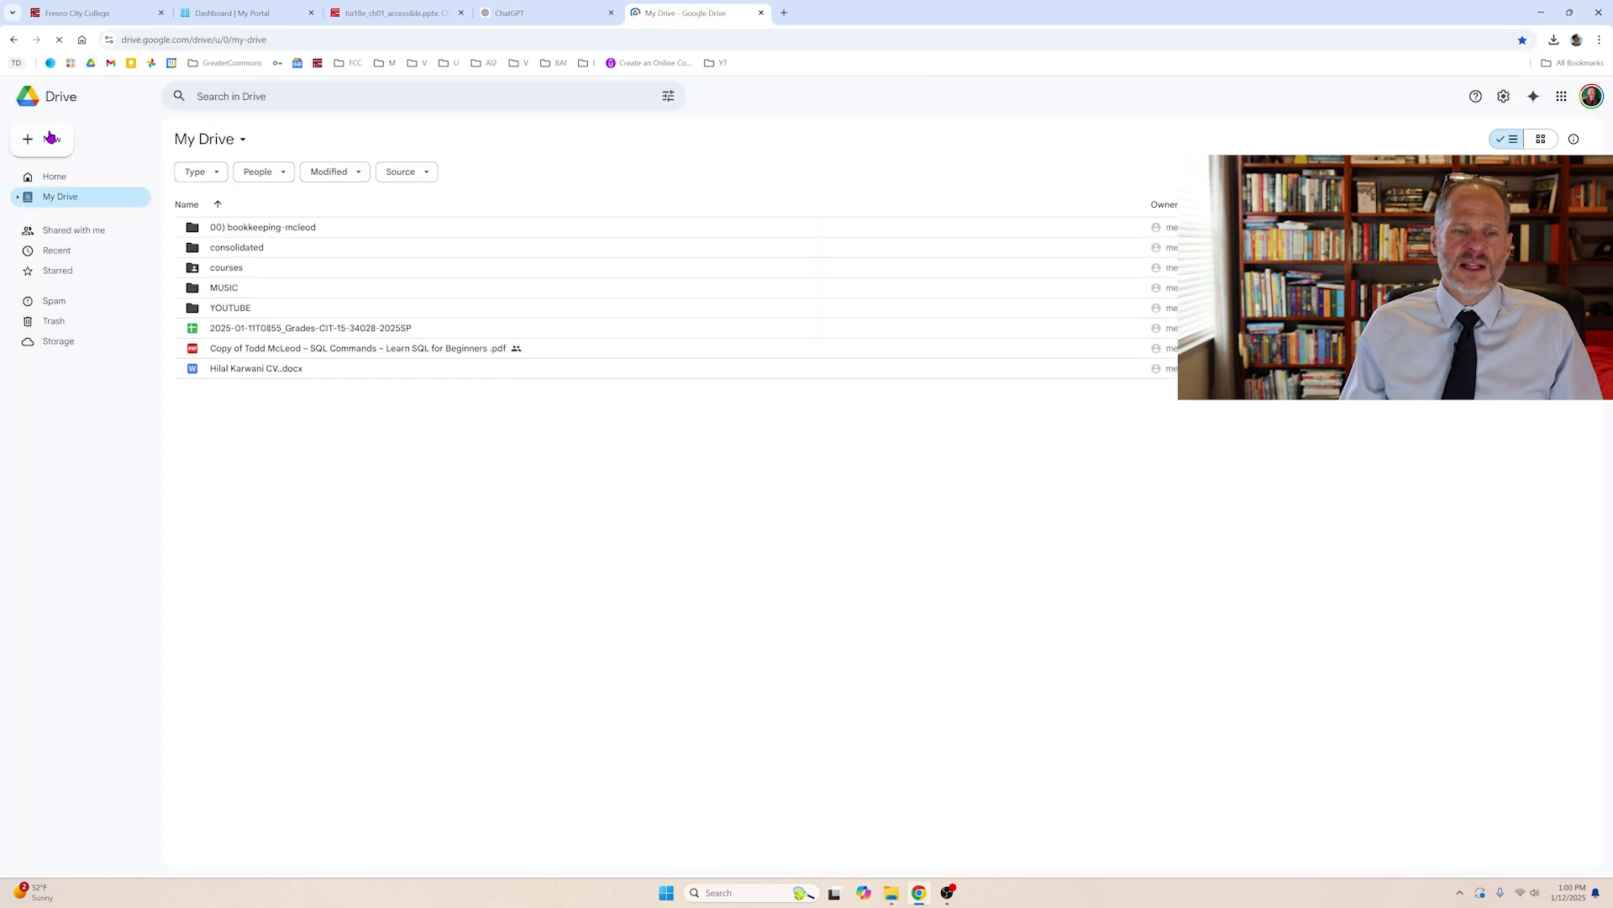
pyautogui.click(47, 145)
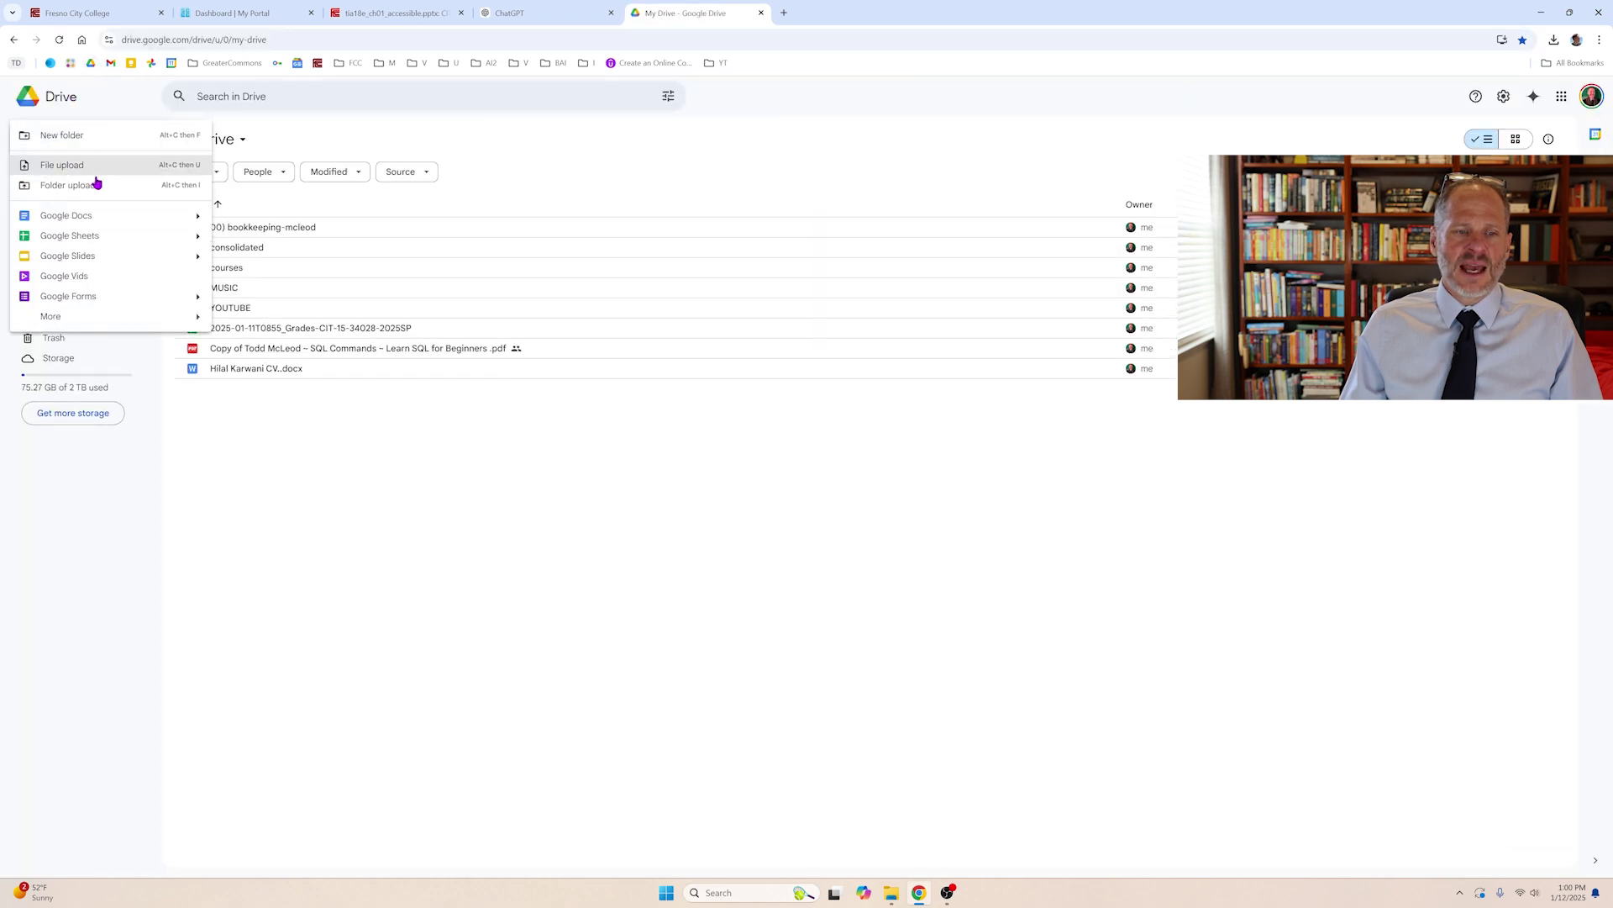
pyautogui.click(102, 217)
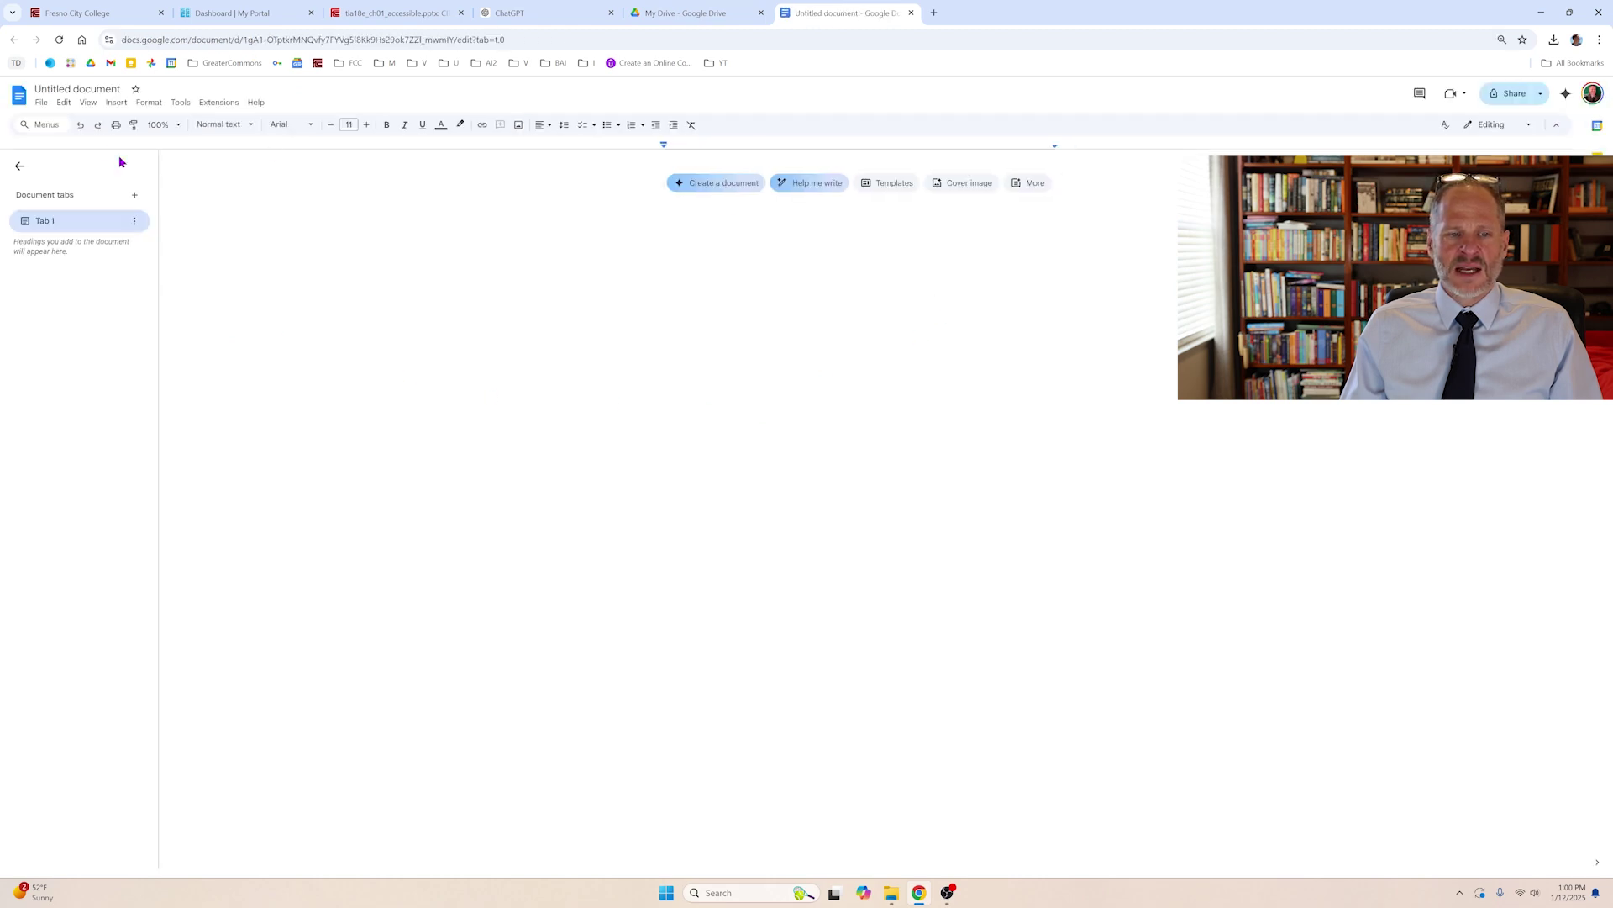
# Step: Undo a formatted paste and paste the quiz conversation without formatting, then begin sharing
pyautogui.click(65, 104)
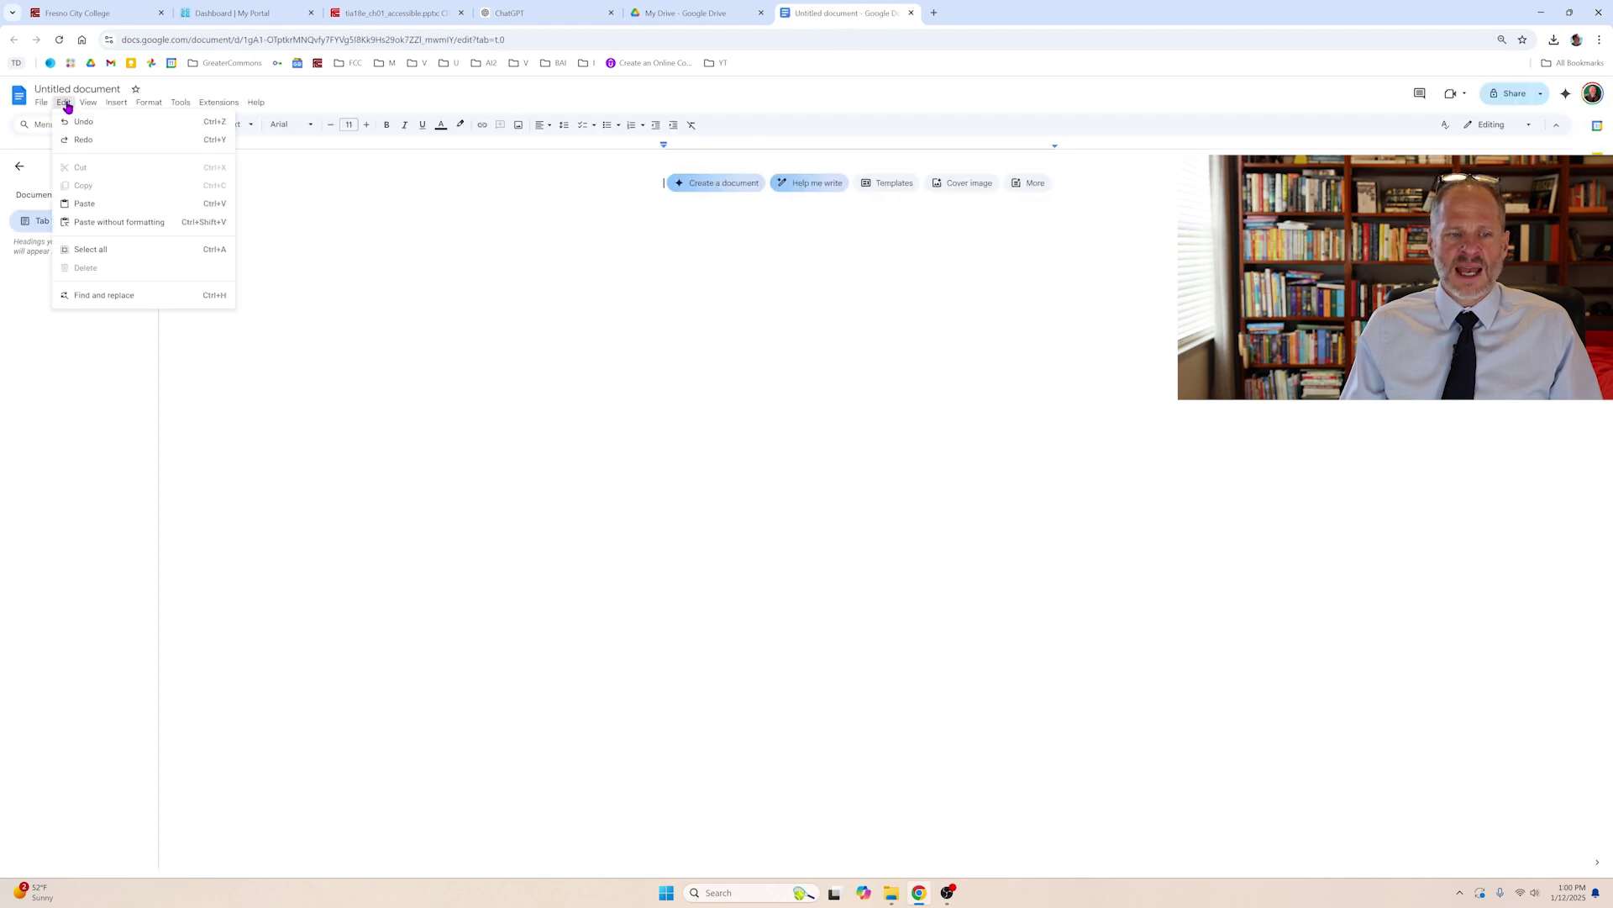
pyautogui.click(187, 205)
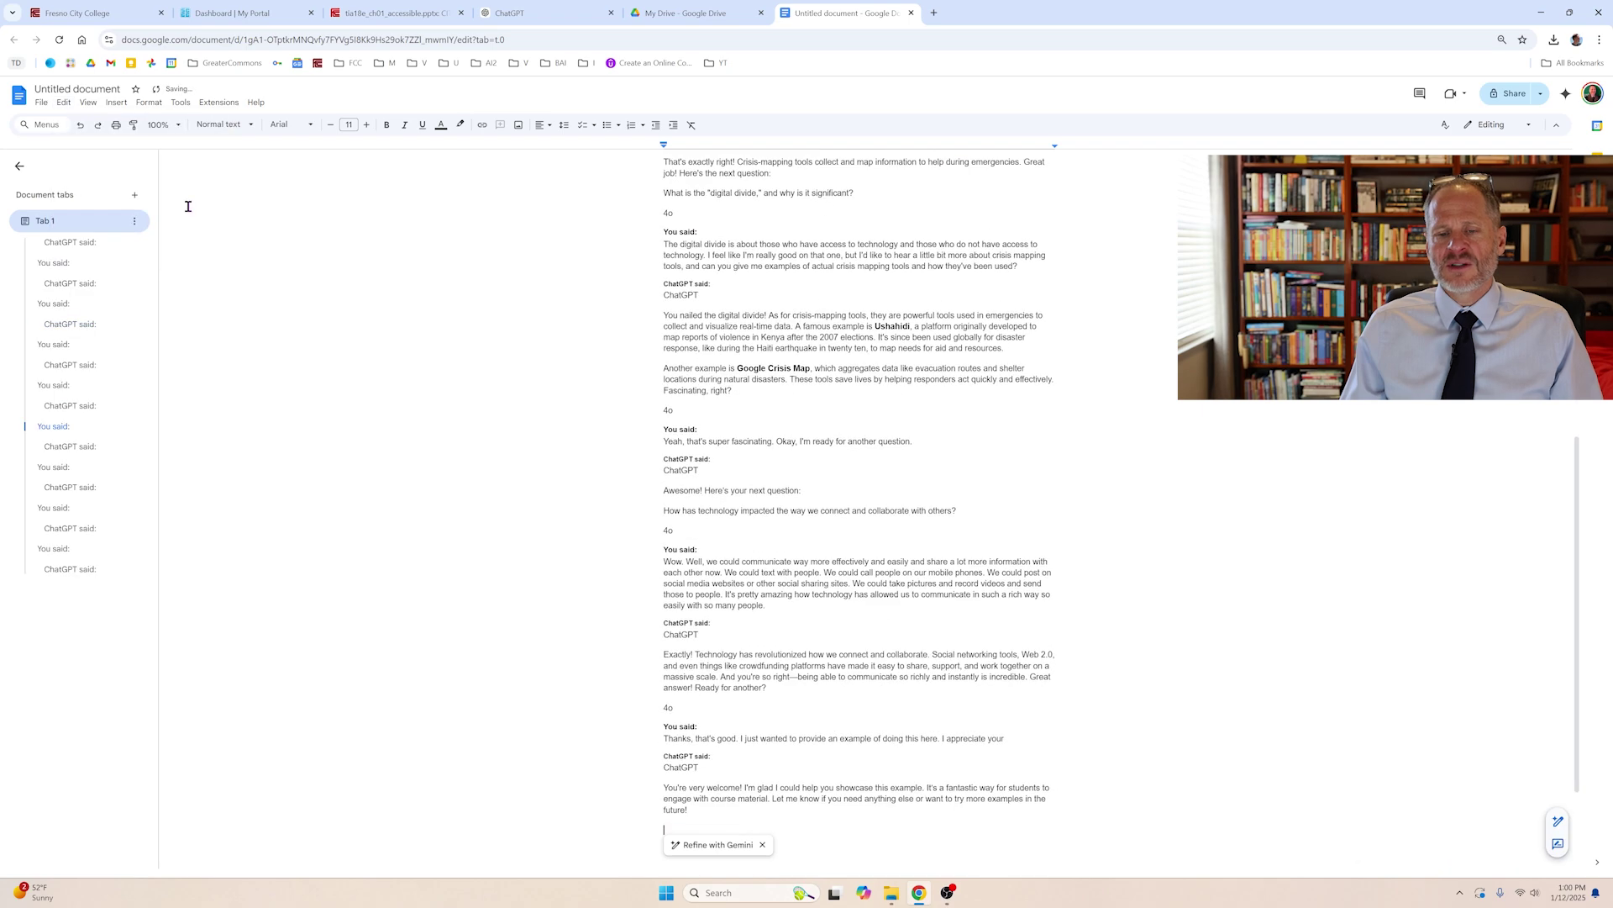
pyautogui.scroll(7, 956, 435)
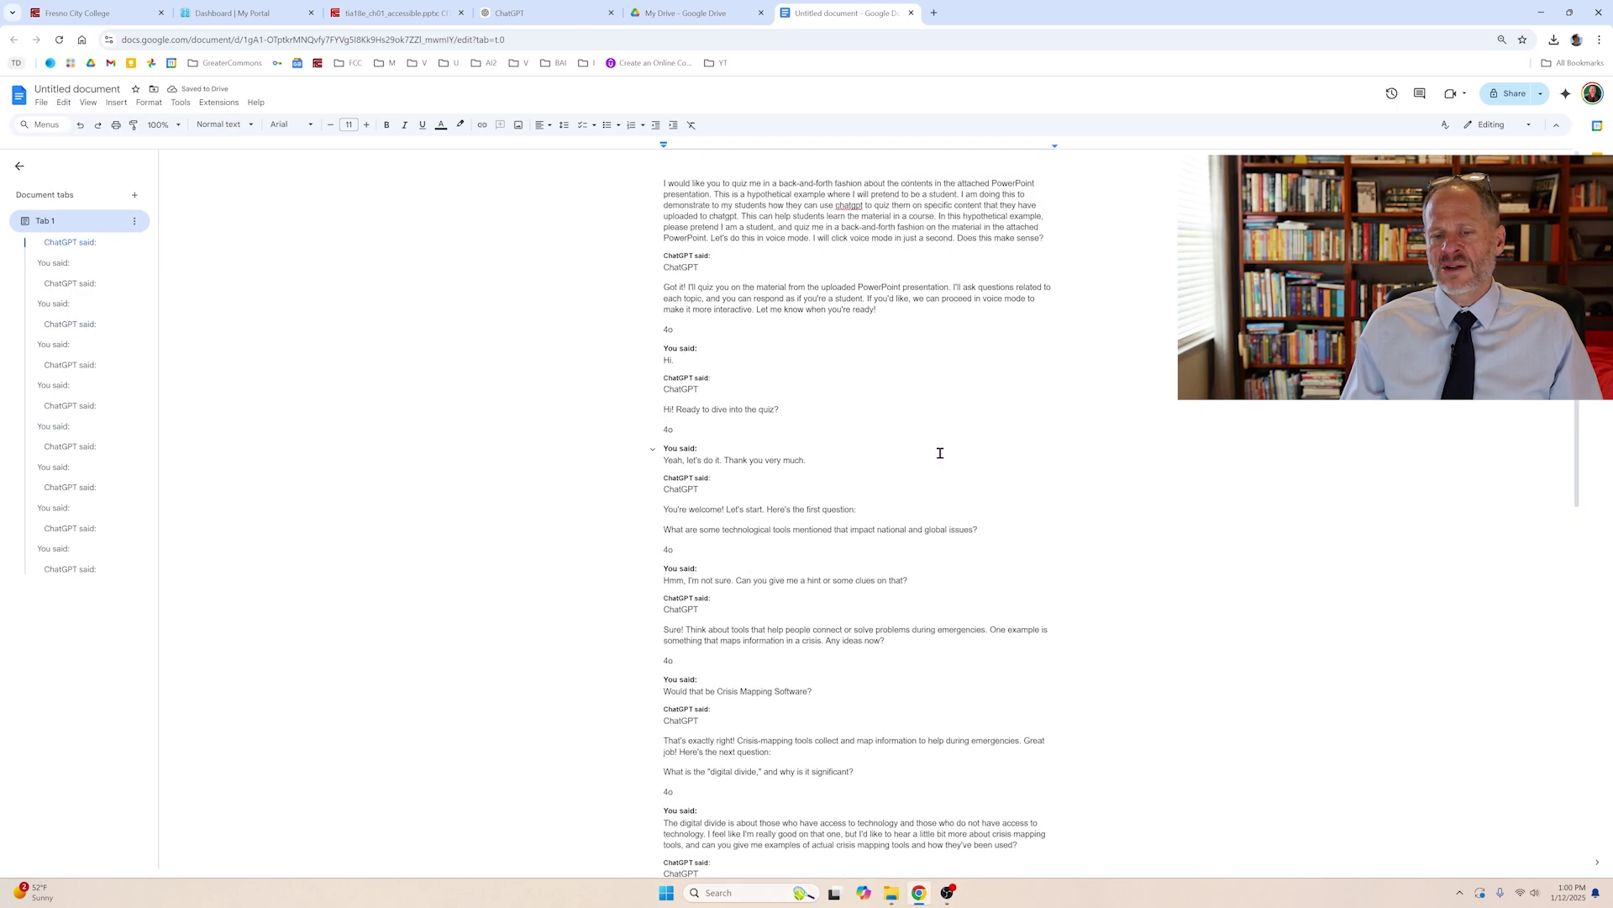
pyautogui.click(81, 126)
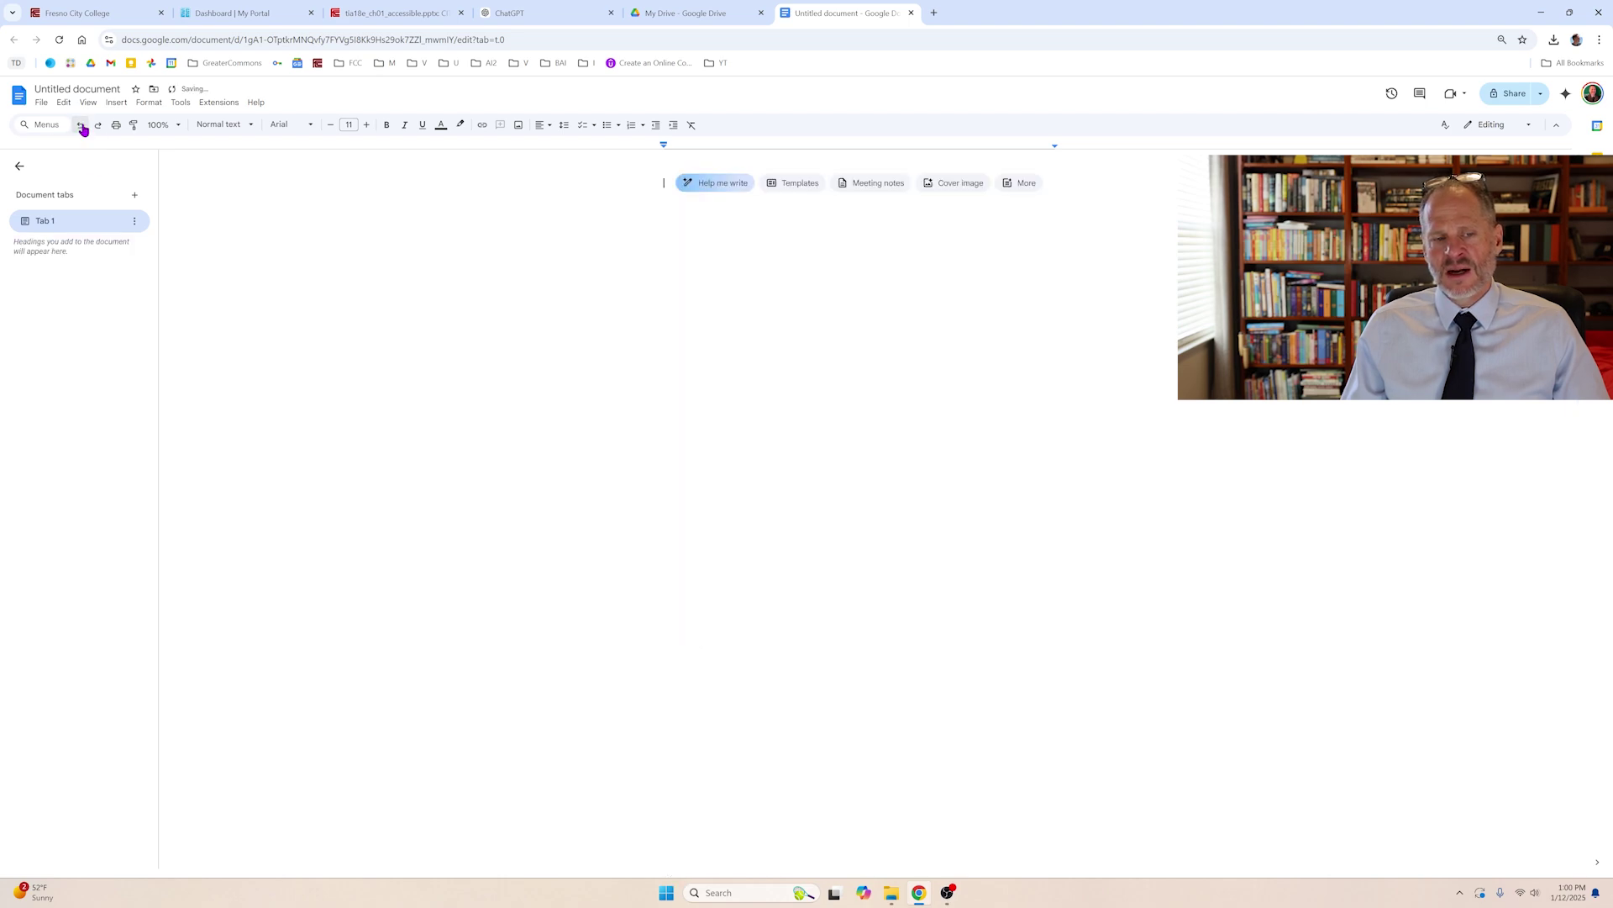
pyautogui.click(64, 102)
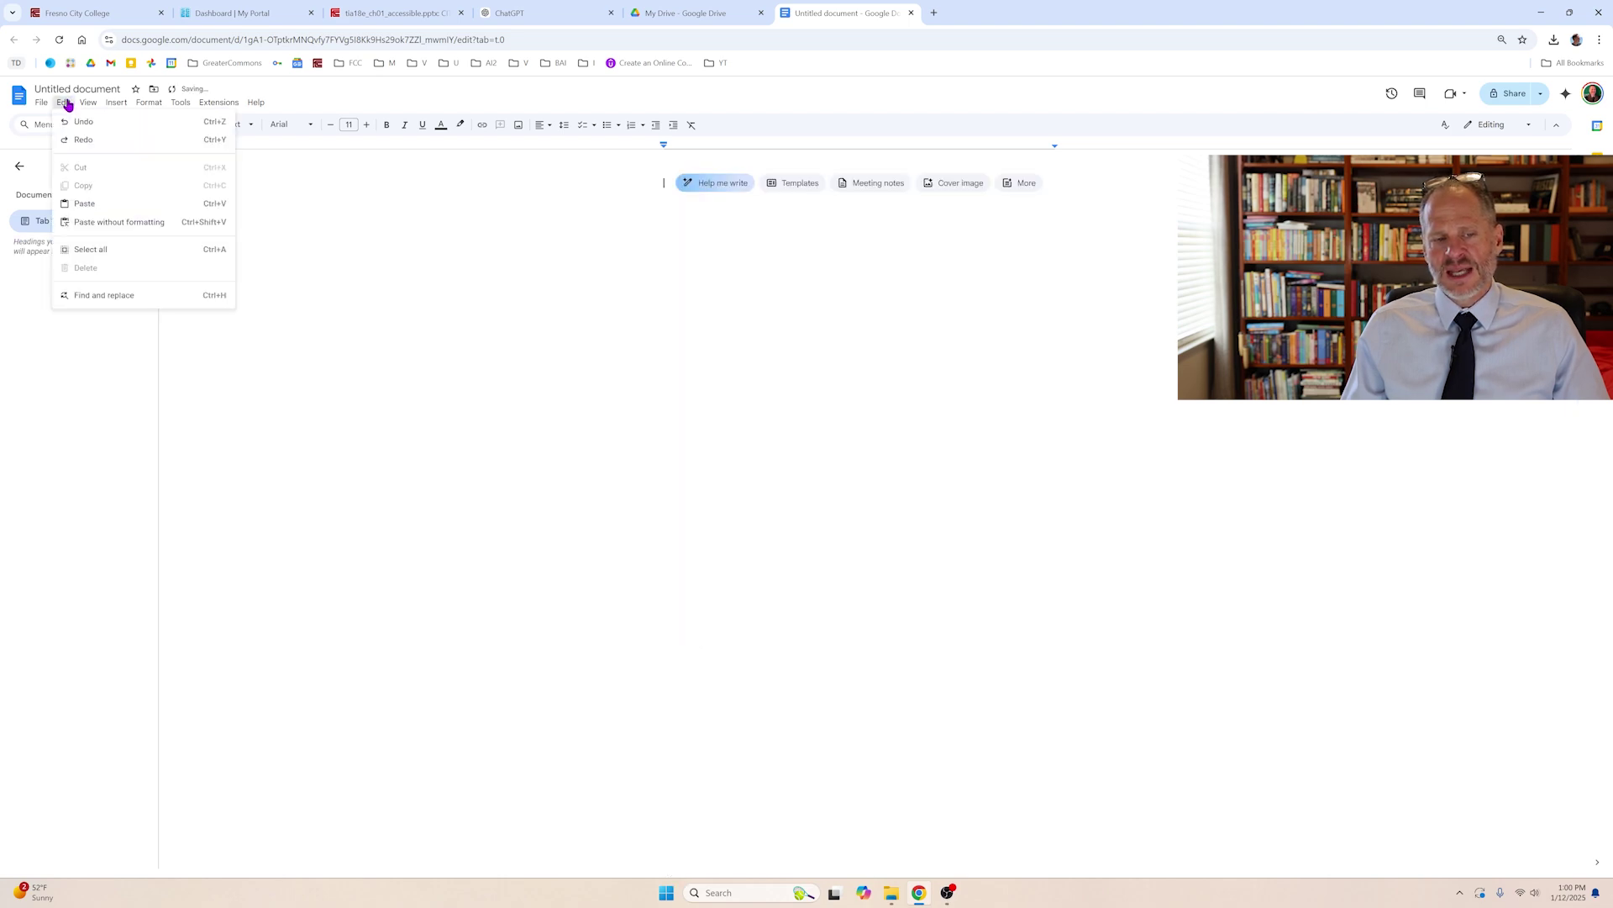
pyautogui.click(140, 225)
pyautogui.scroll(10, 932, 557)
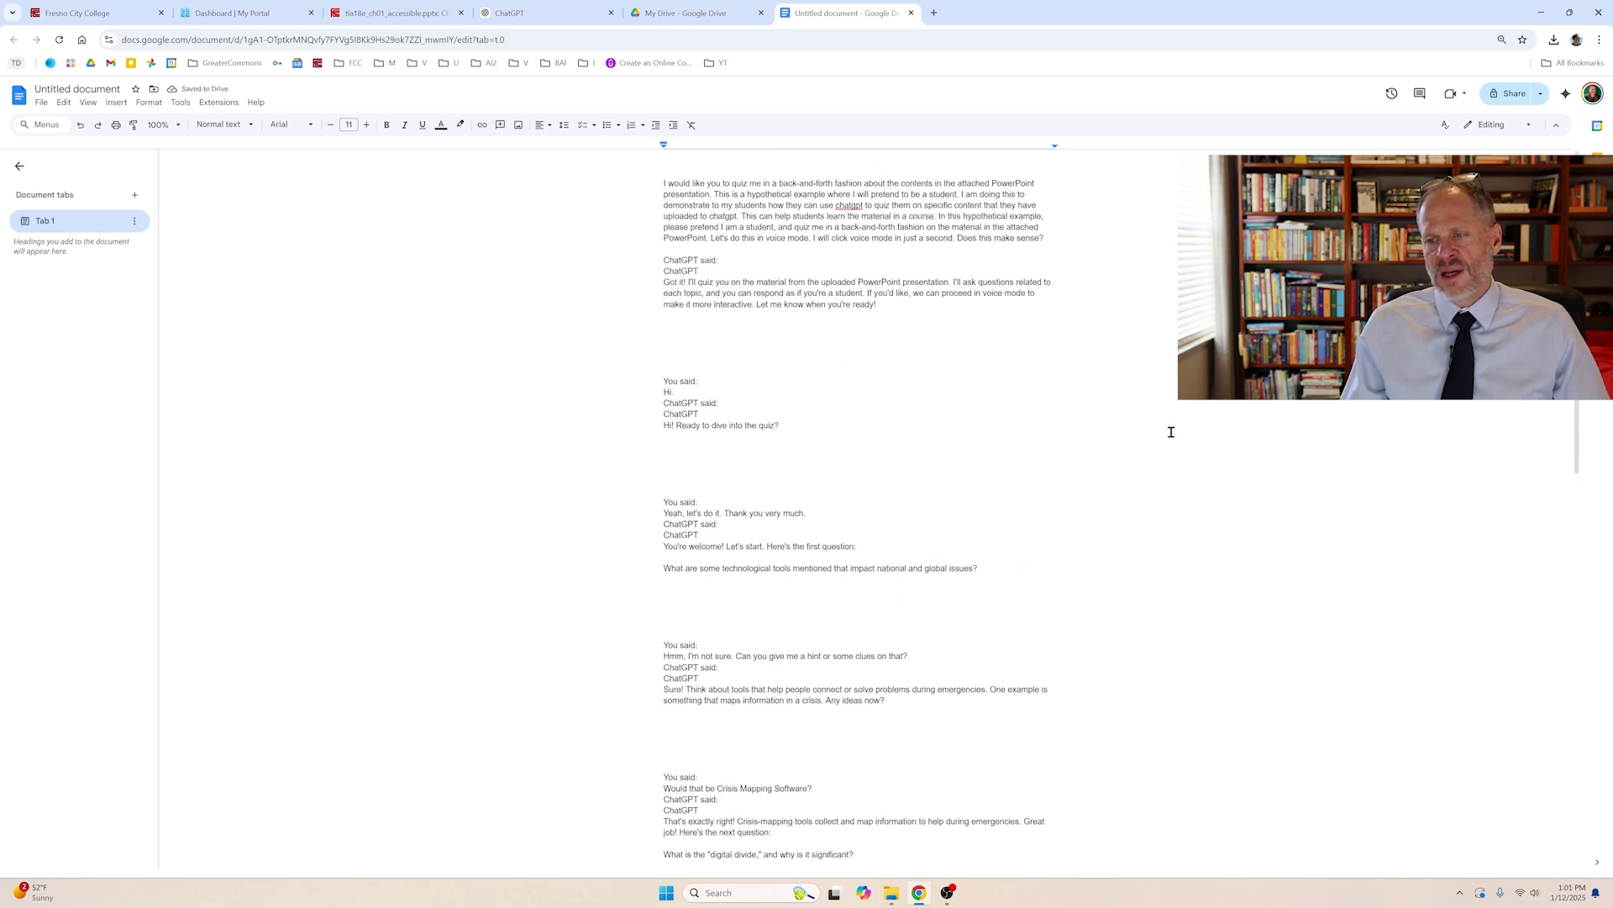
pyautogui.click(1513, 93)
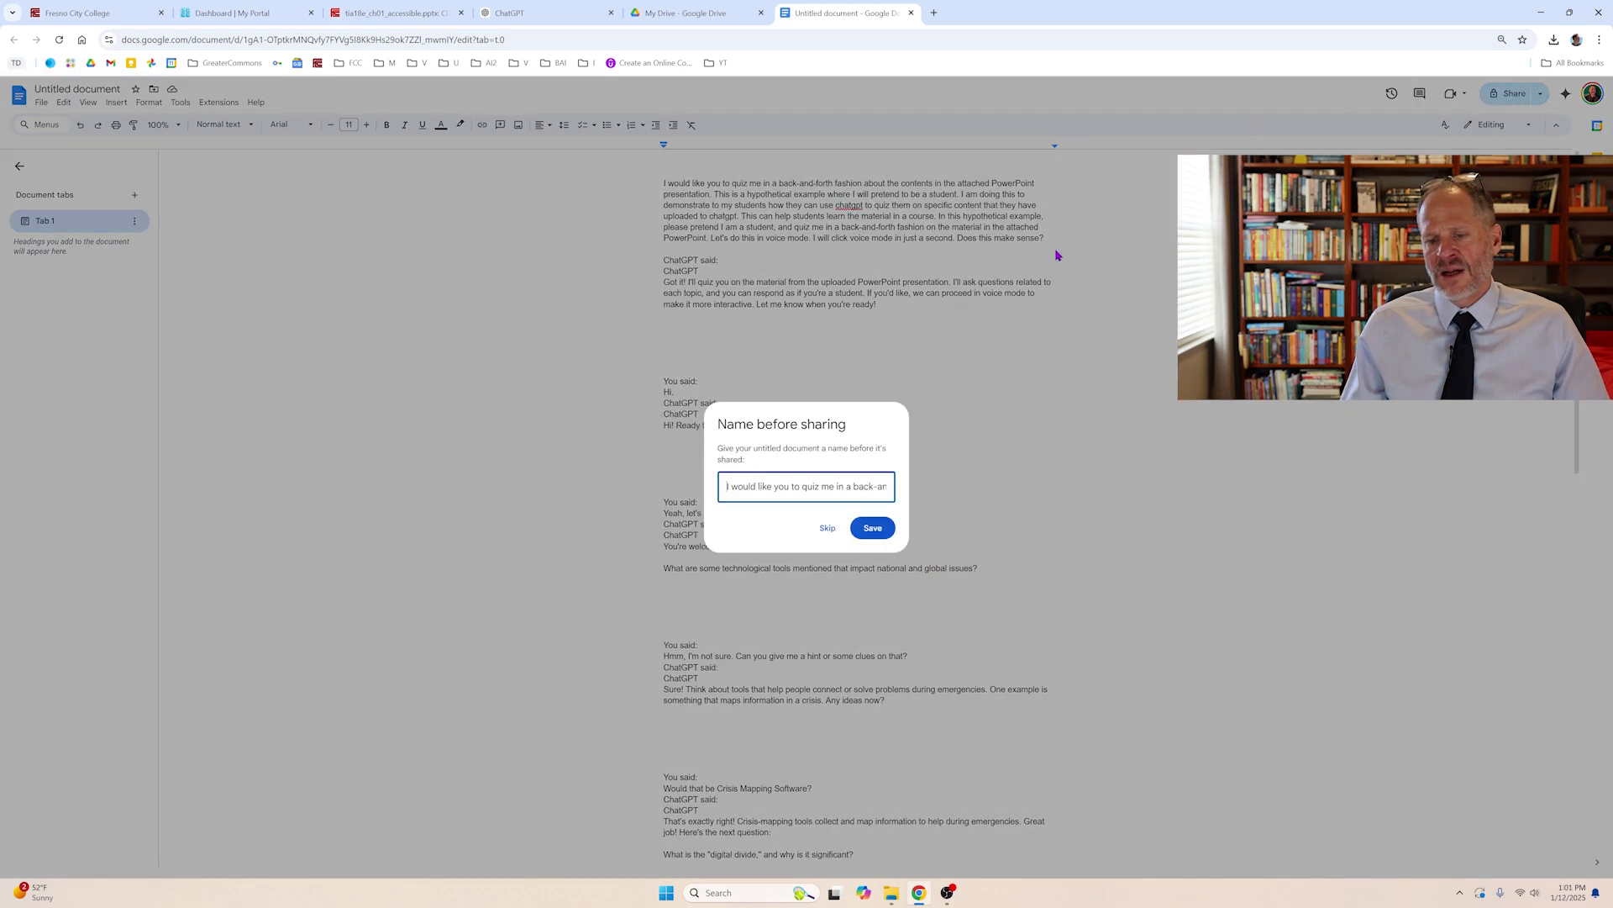
# Step: Name the document 'chat with ai' and save the name
pyautogui.tripleClick(815, 488)
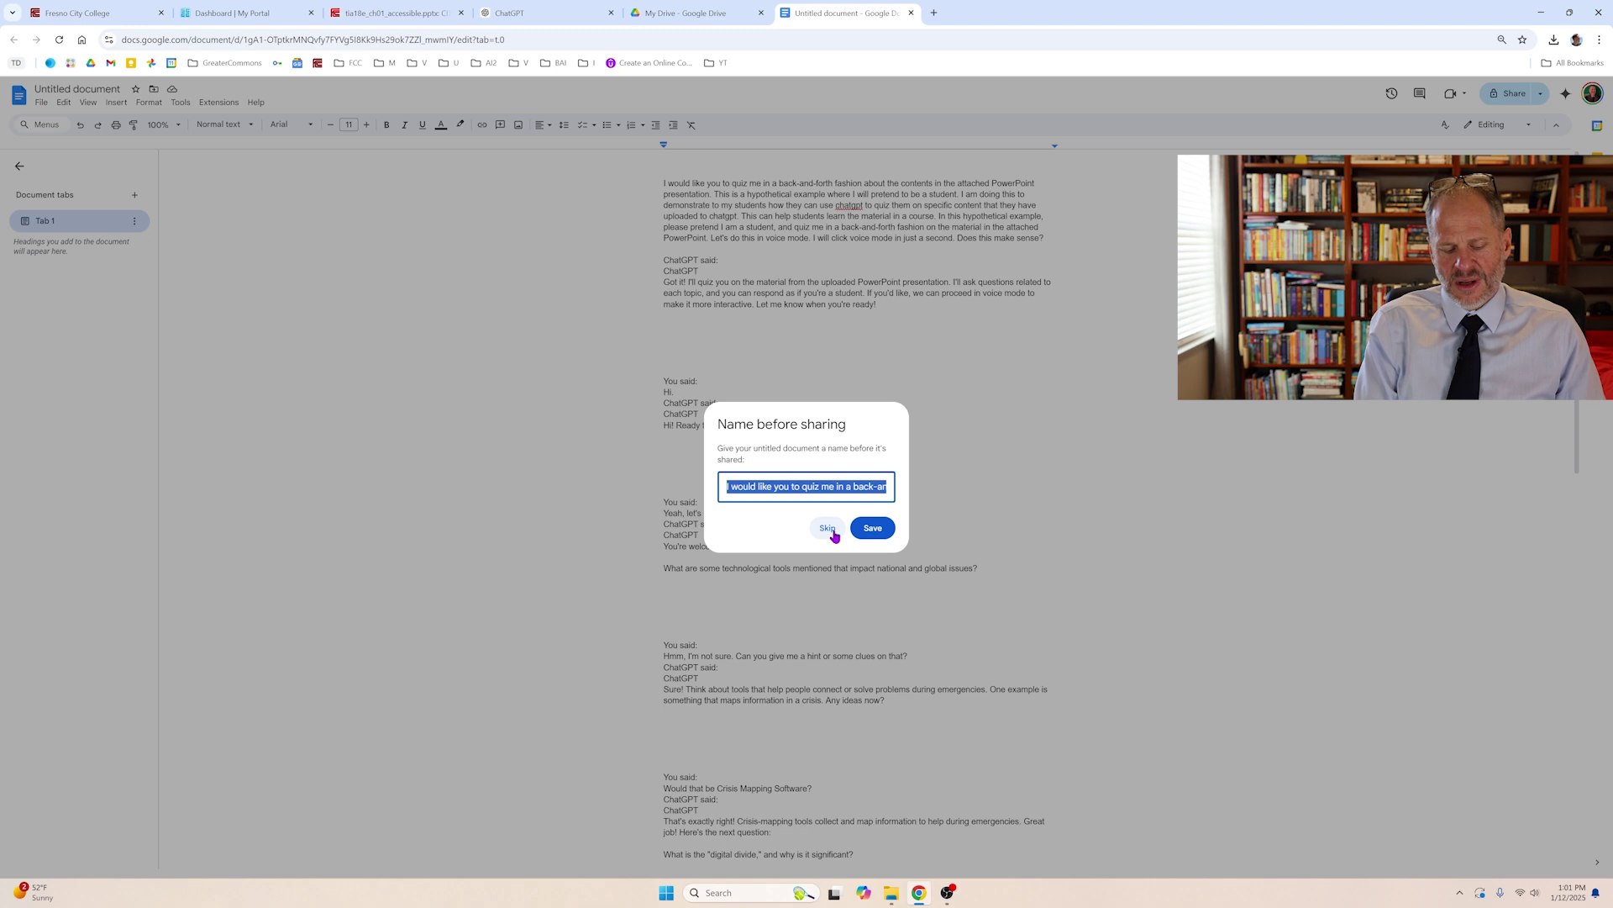
pyautogui.write('chat with ai')
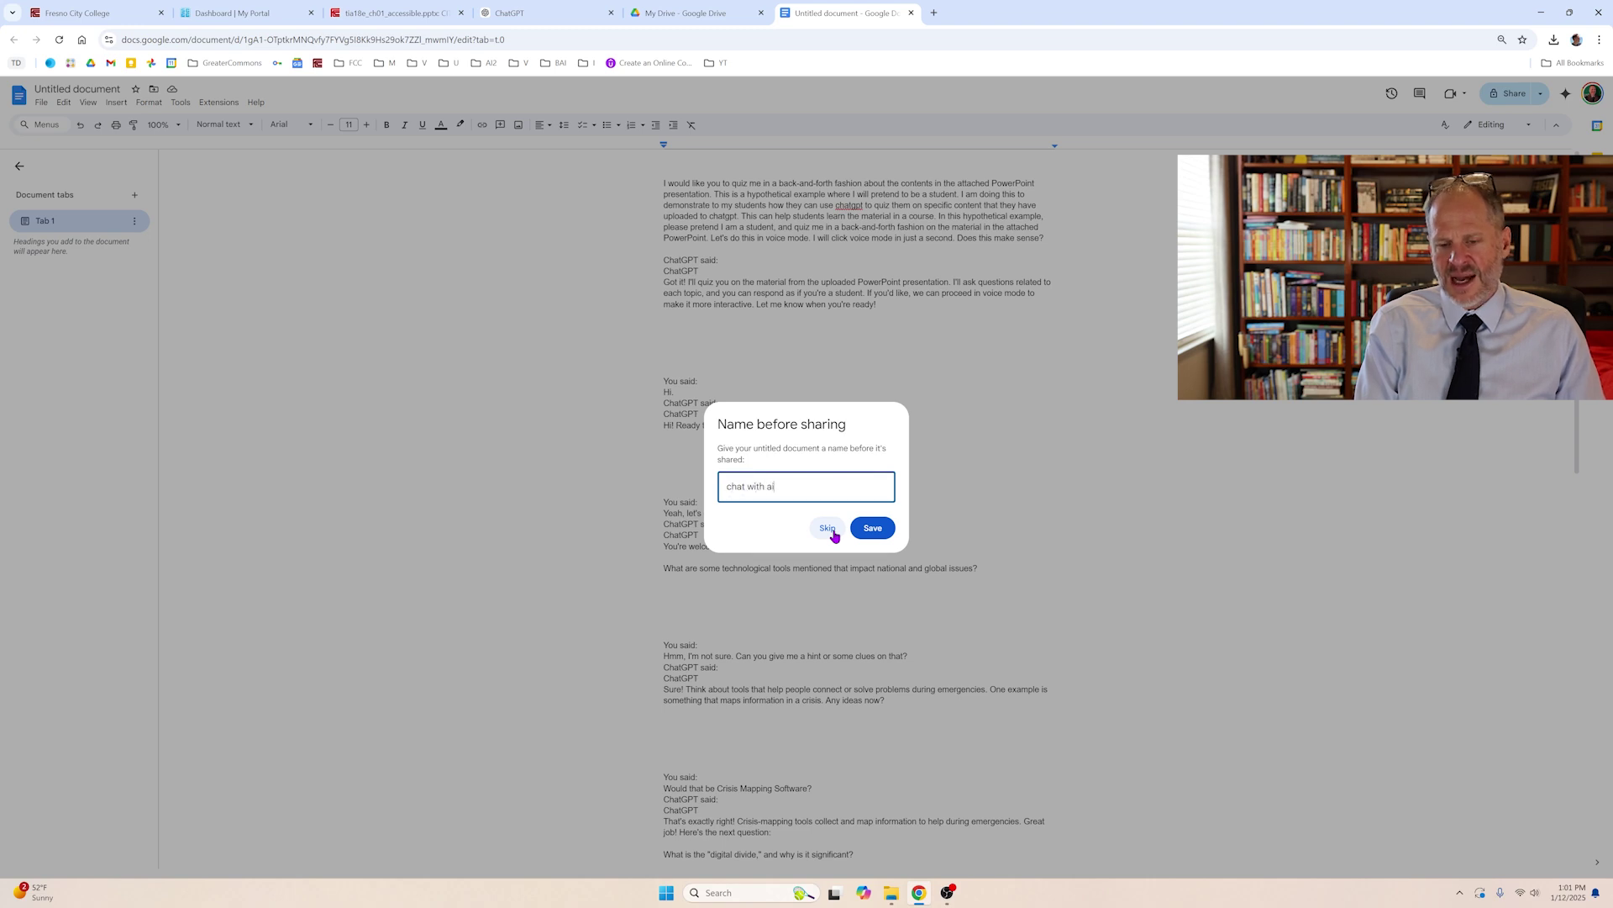
pyautogui.click(878, 532)
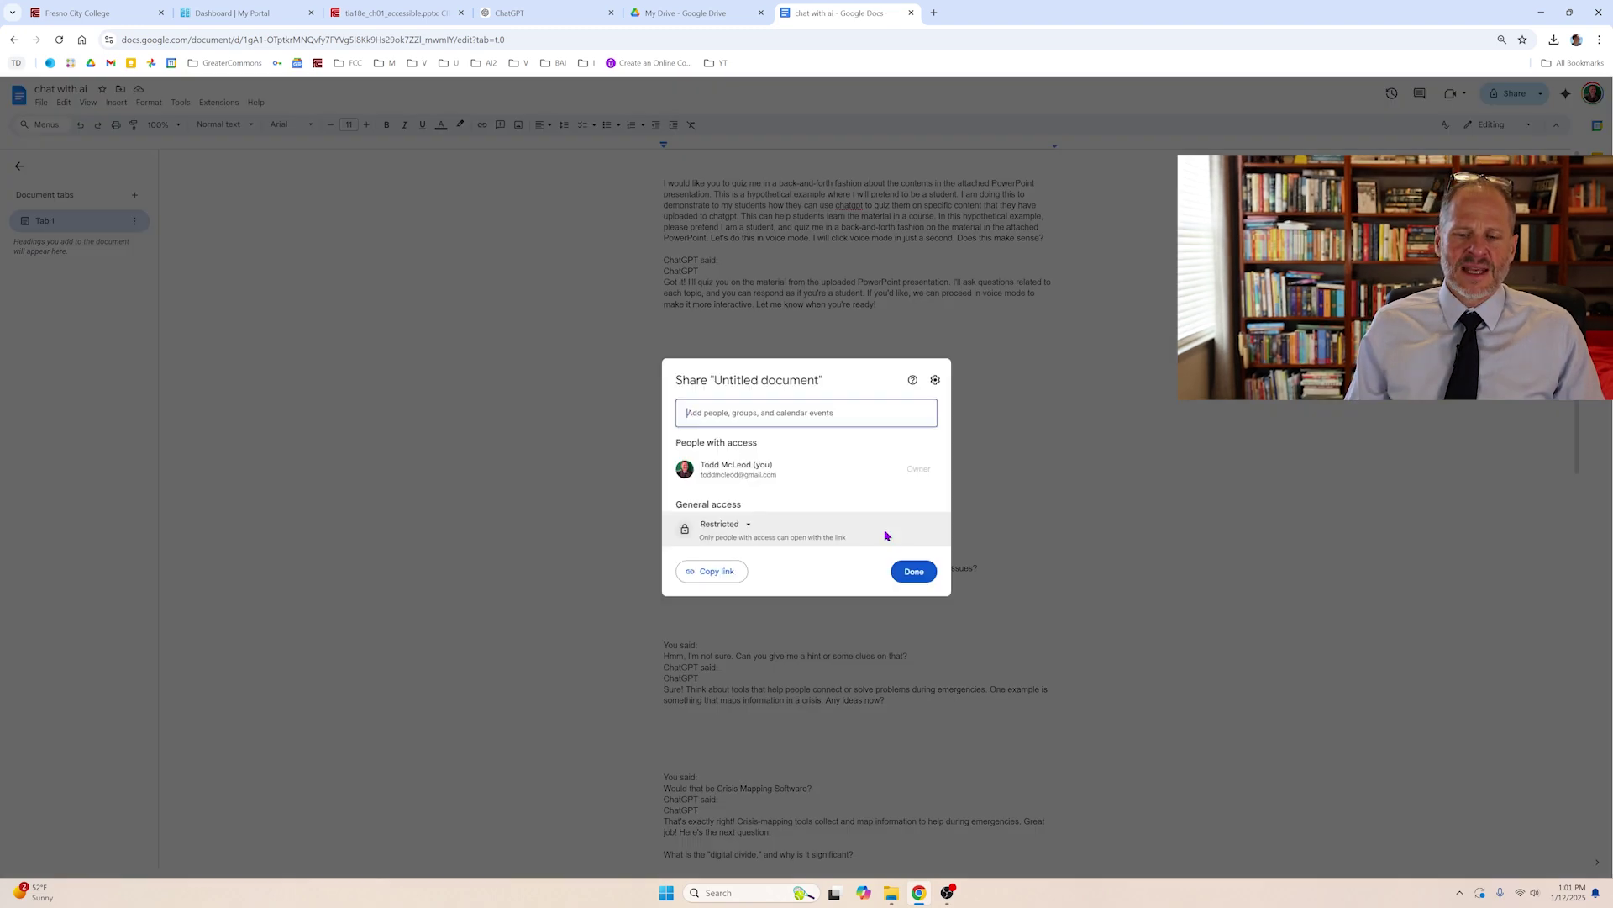
# Step: Set General access to Anyone with the link, copy the share link, and finish
pyautogui.click(743, 524)
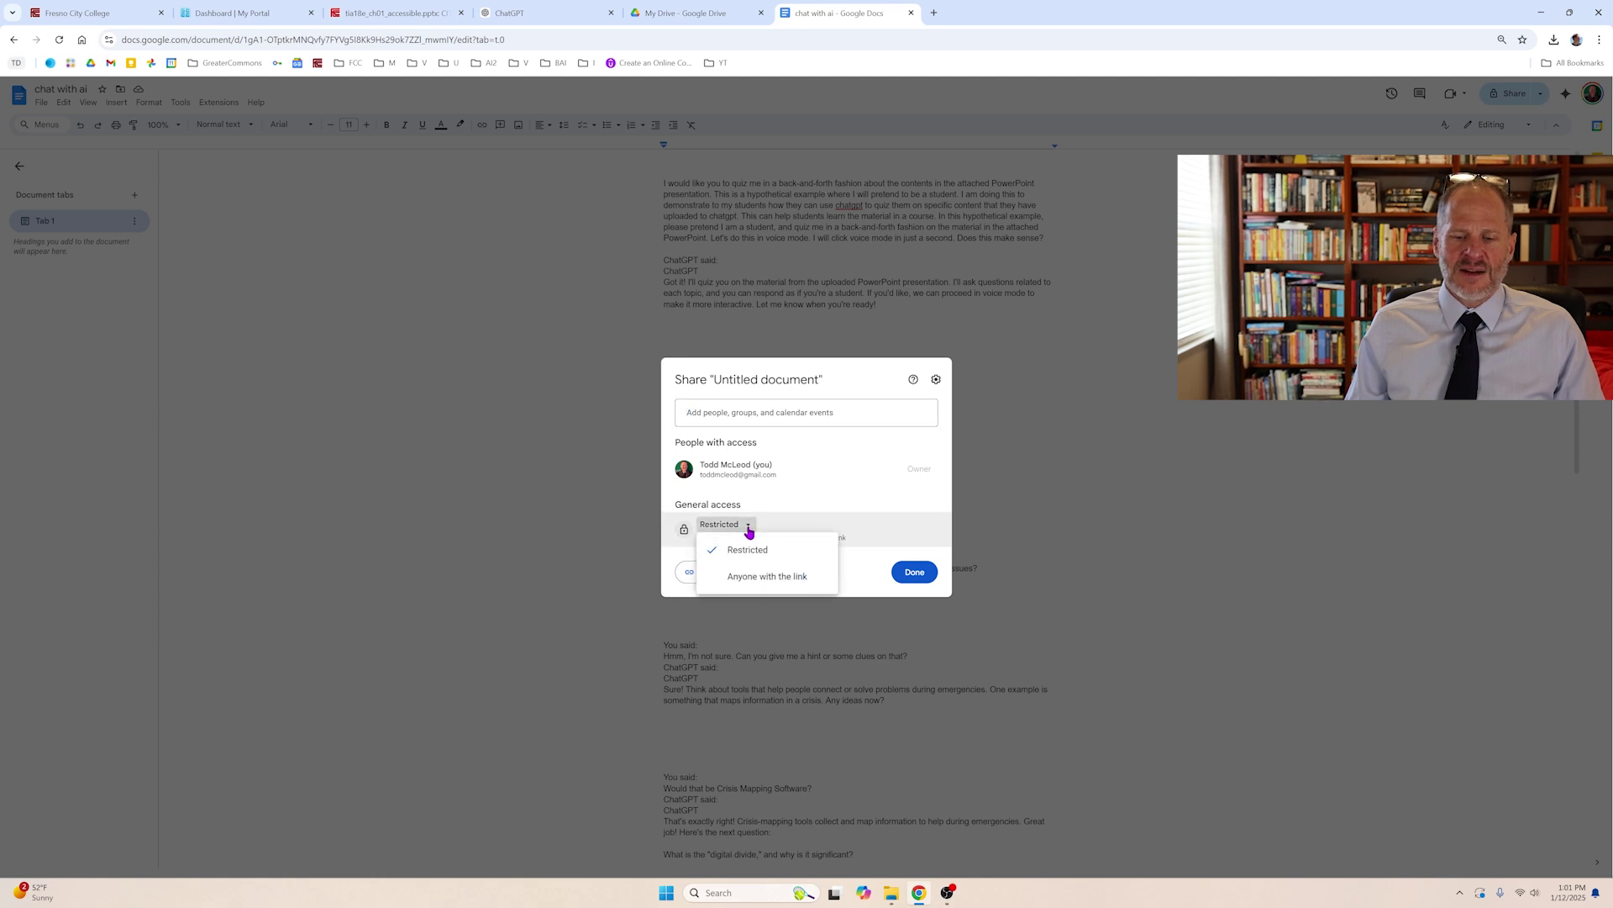
pyautogui.click(760, 577)
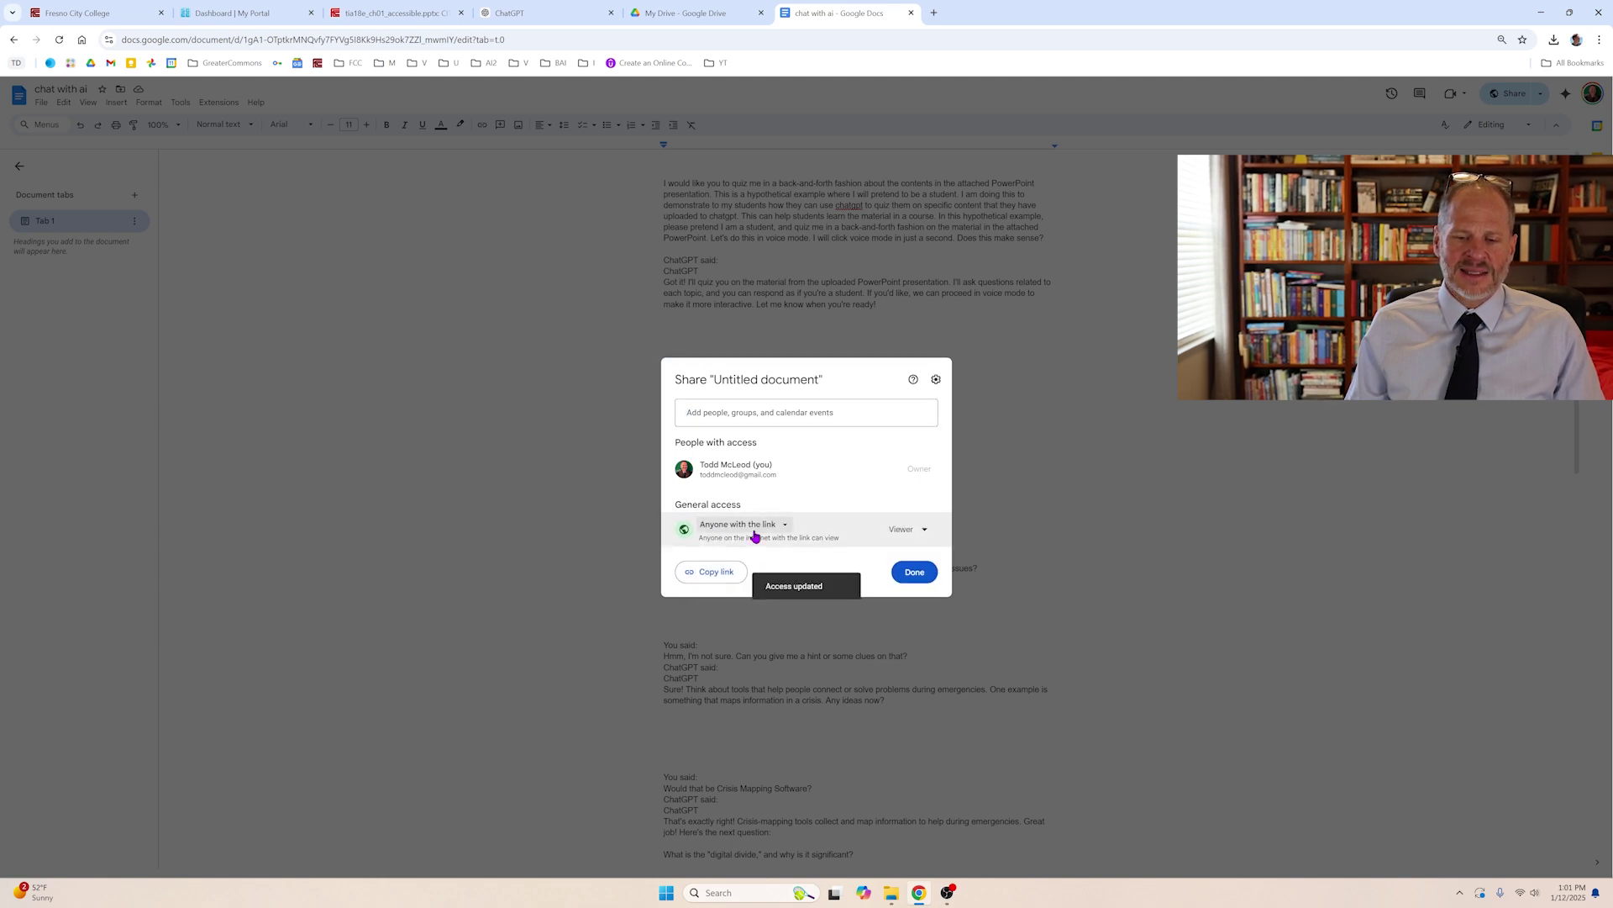
pyautogui.click(719, 579)
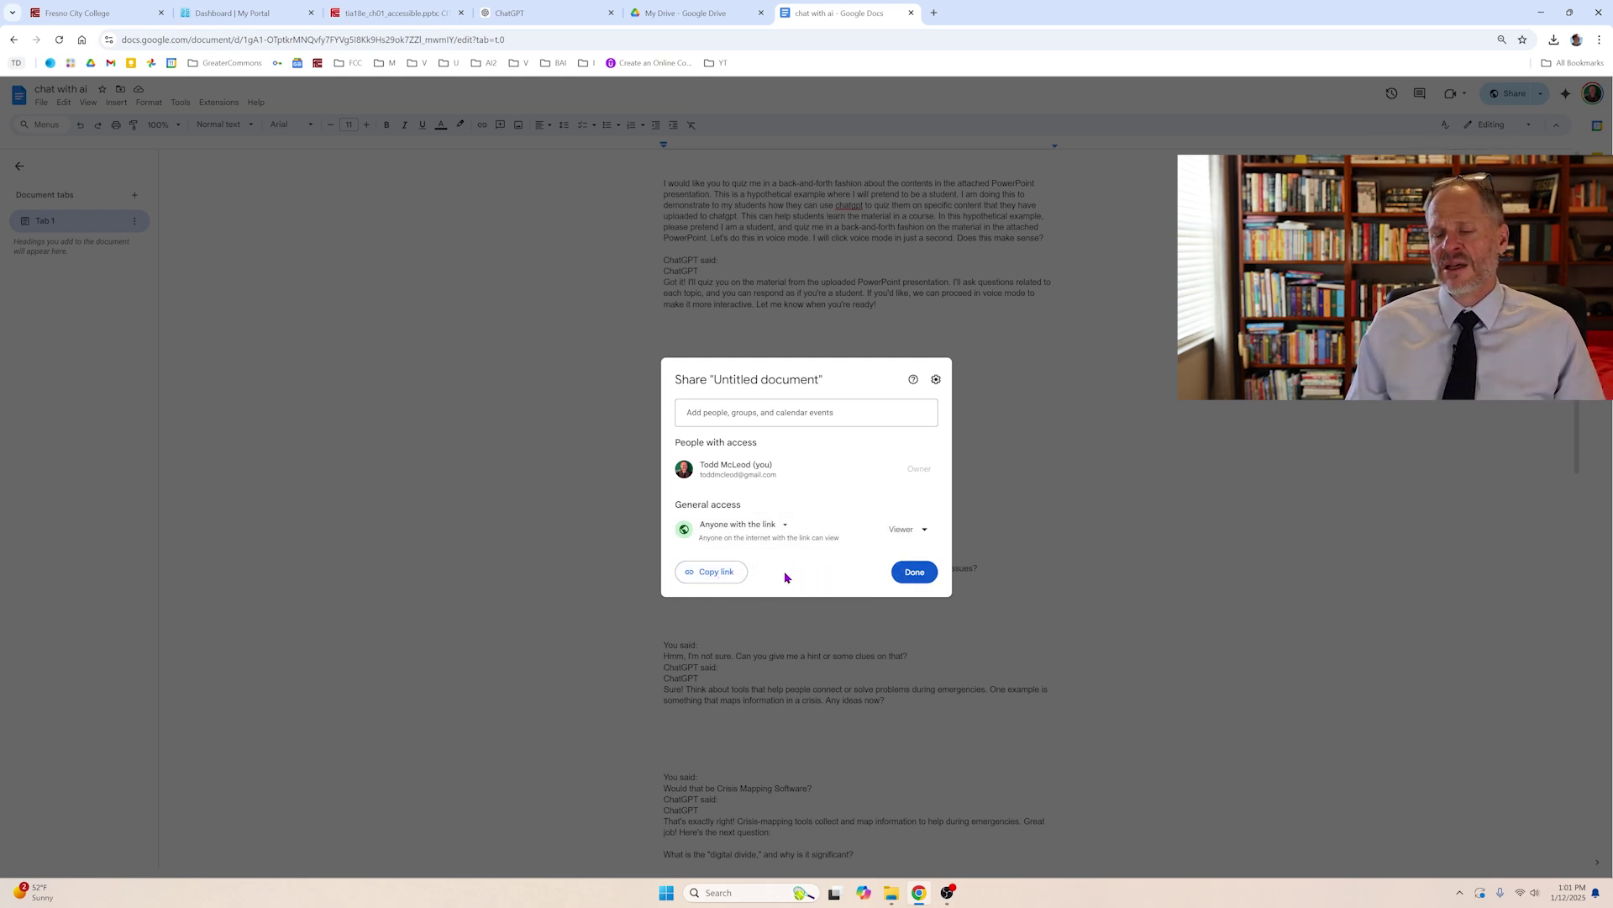
pyautogui.click(710, 574)
pyautogui.click(920, 576)
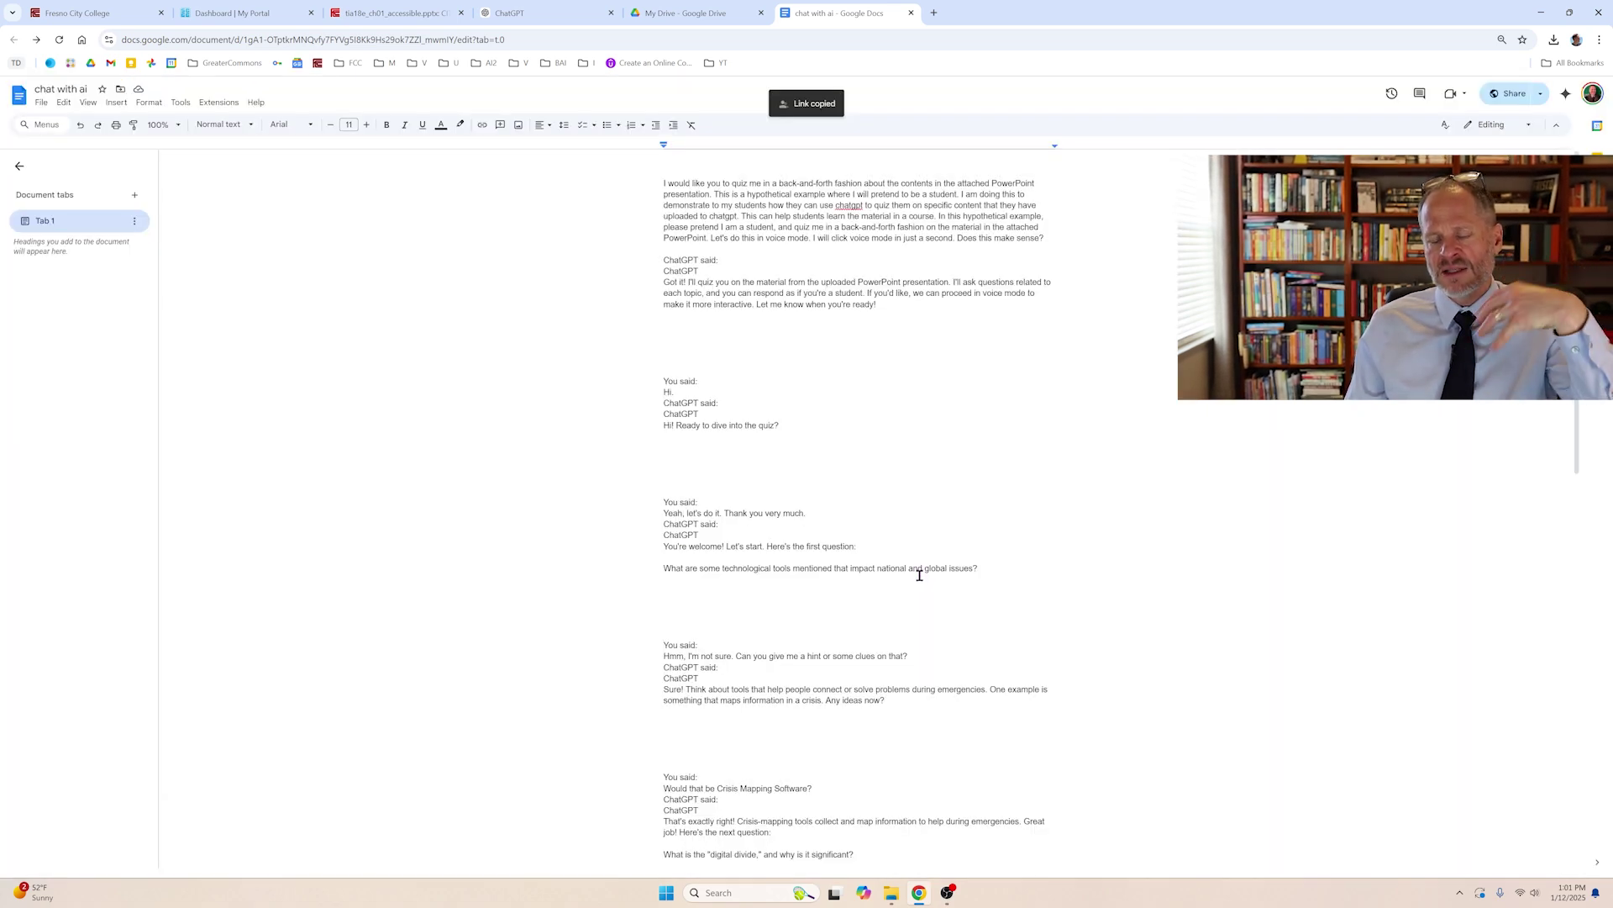
# Step: Briefly highlight the pasted chat's opening exchanges, then return to the ChatGPT tab
pyautogui.moveTo(870, 262); pyautogui.dragTo(809, 515)
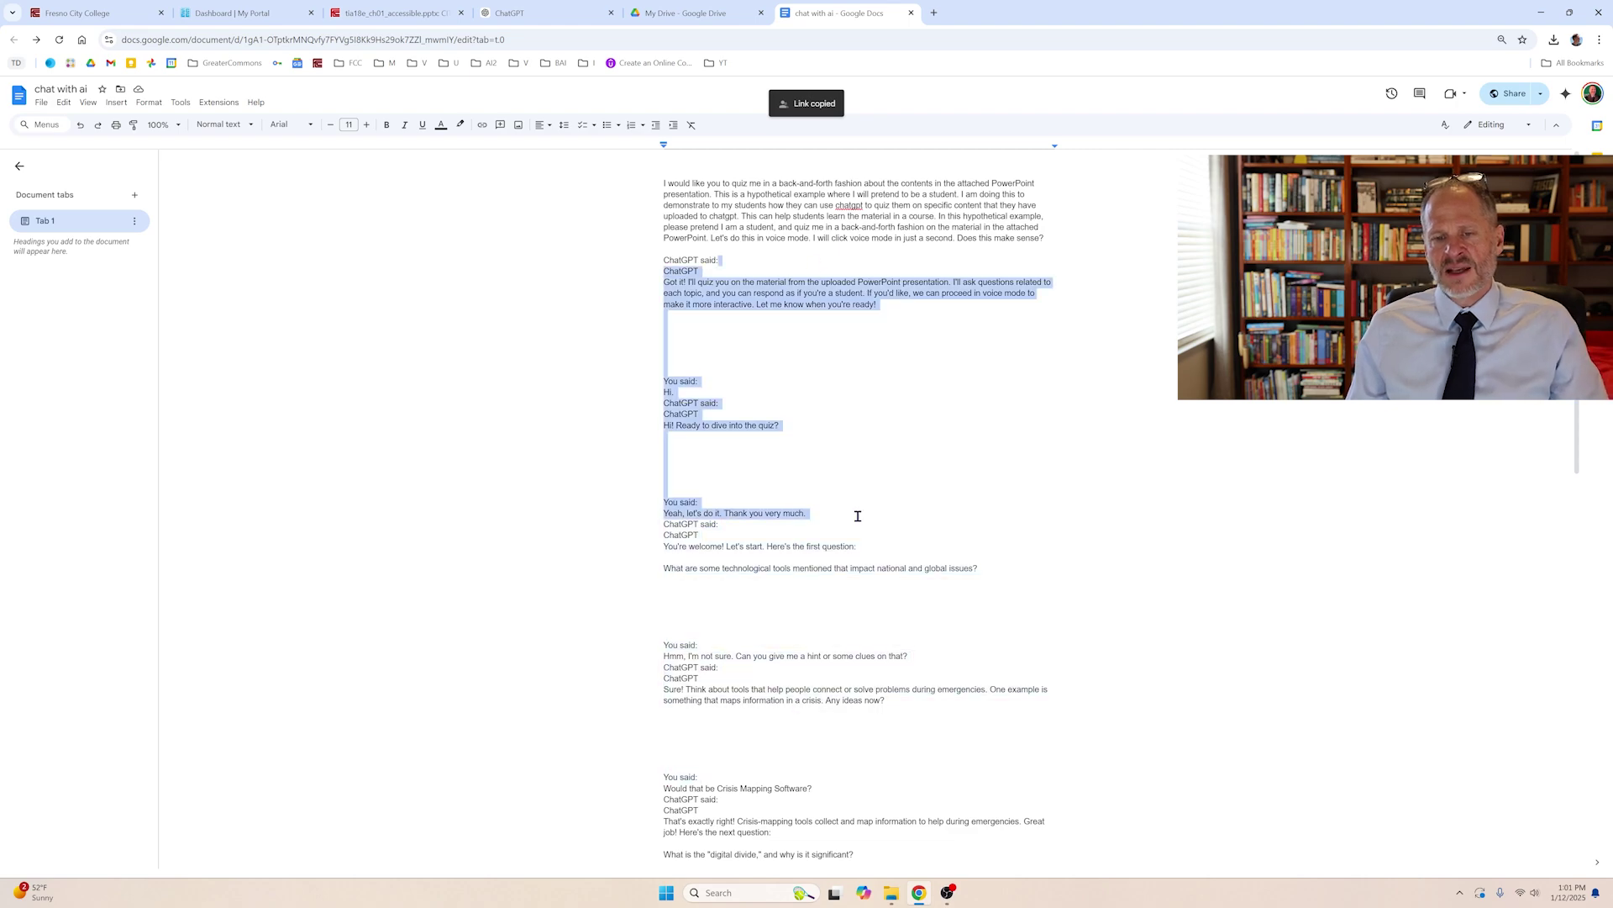
pyautogui.click(857, 515)
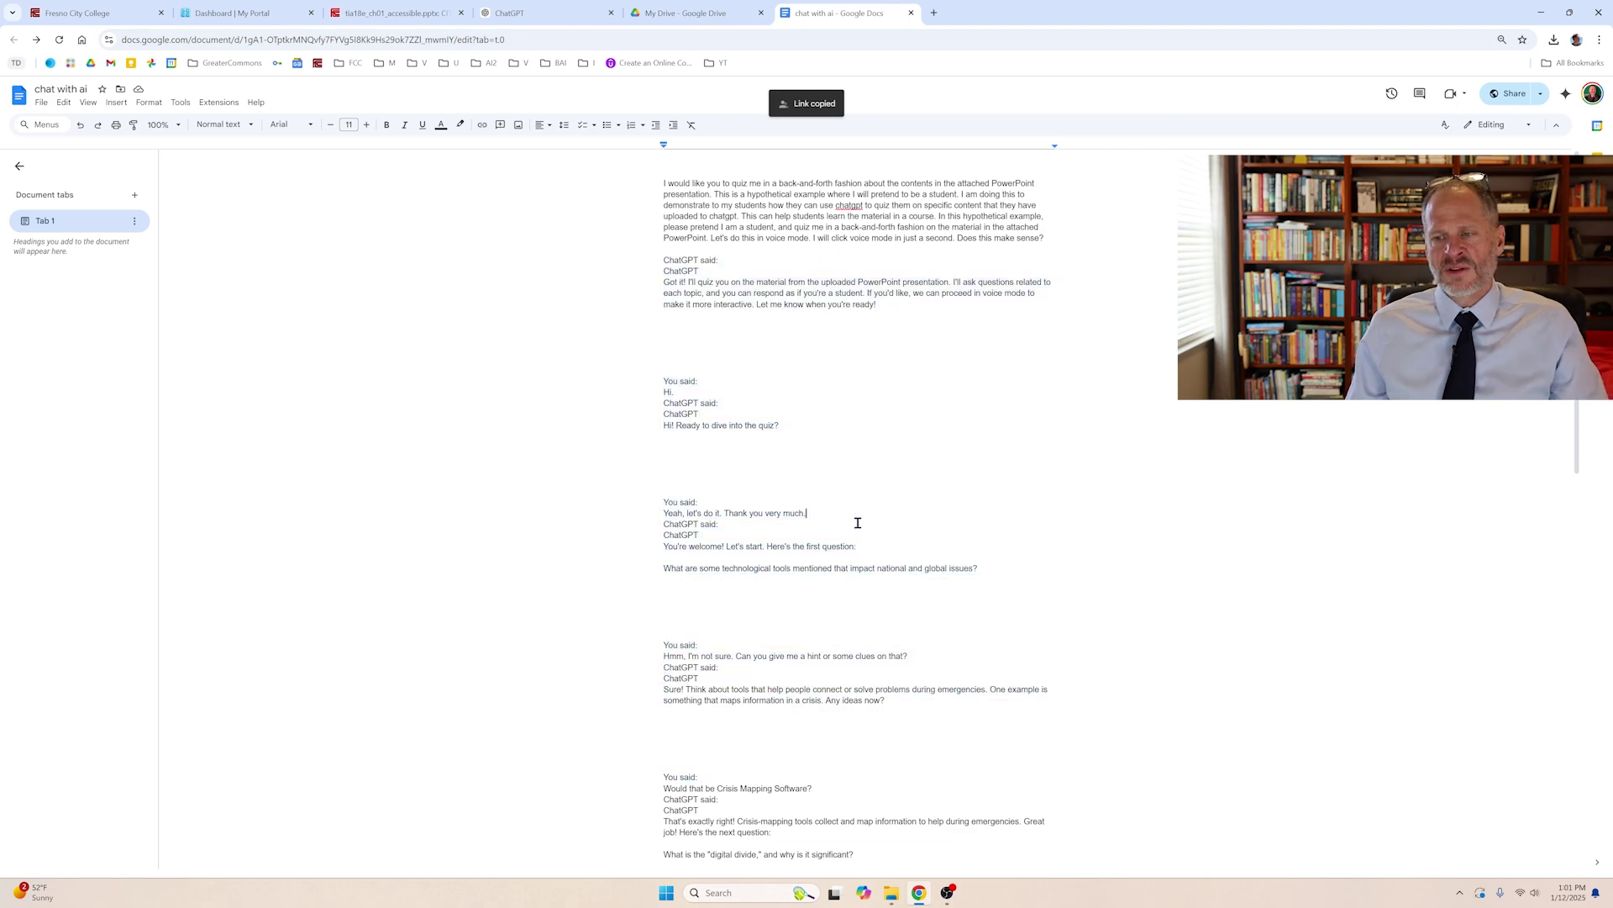
pyautogui.click(546, 13)
# Step: Scroll to the end of the quiz chat, briefly highlighting its final exchanges
pyautogui.click(1025, 265)
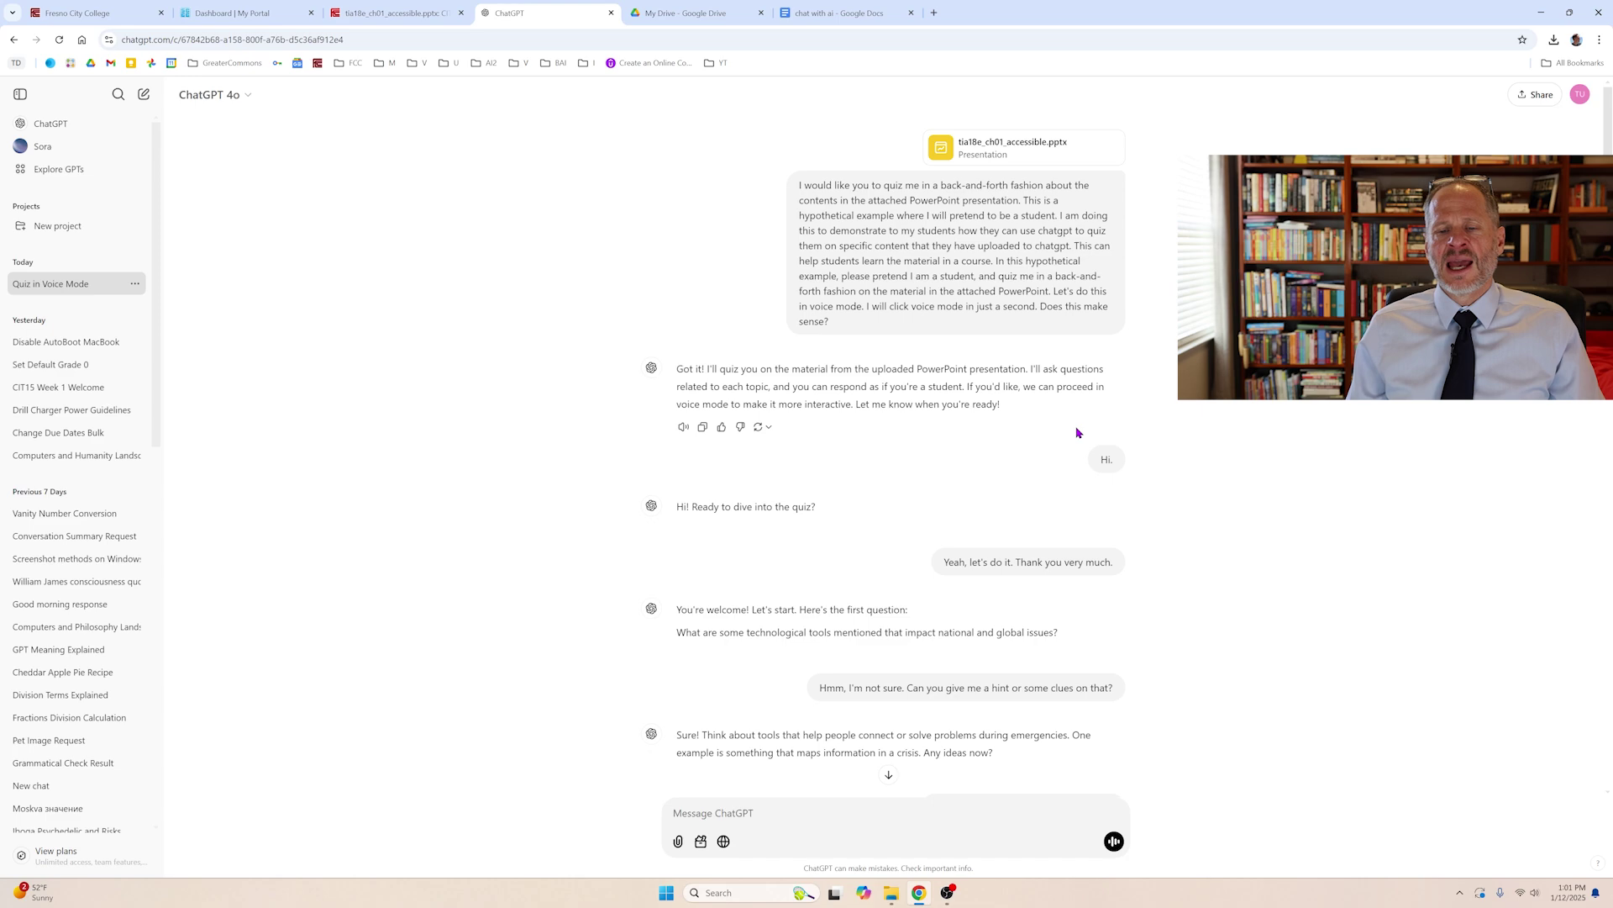
pyautogui.scroll(-15, 1076, 432)
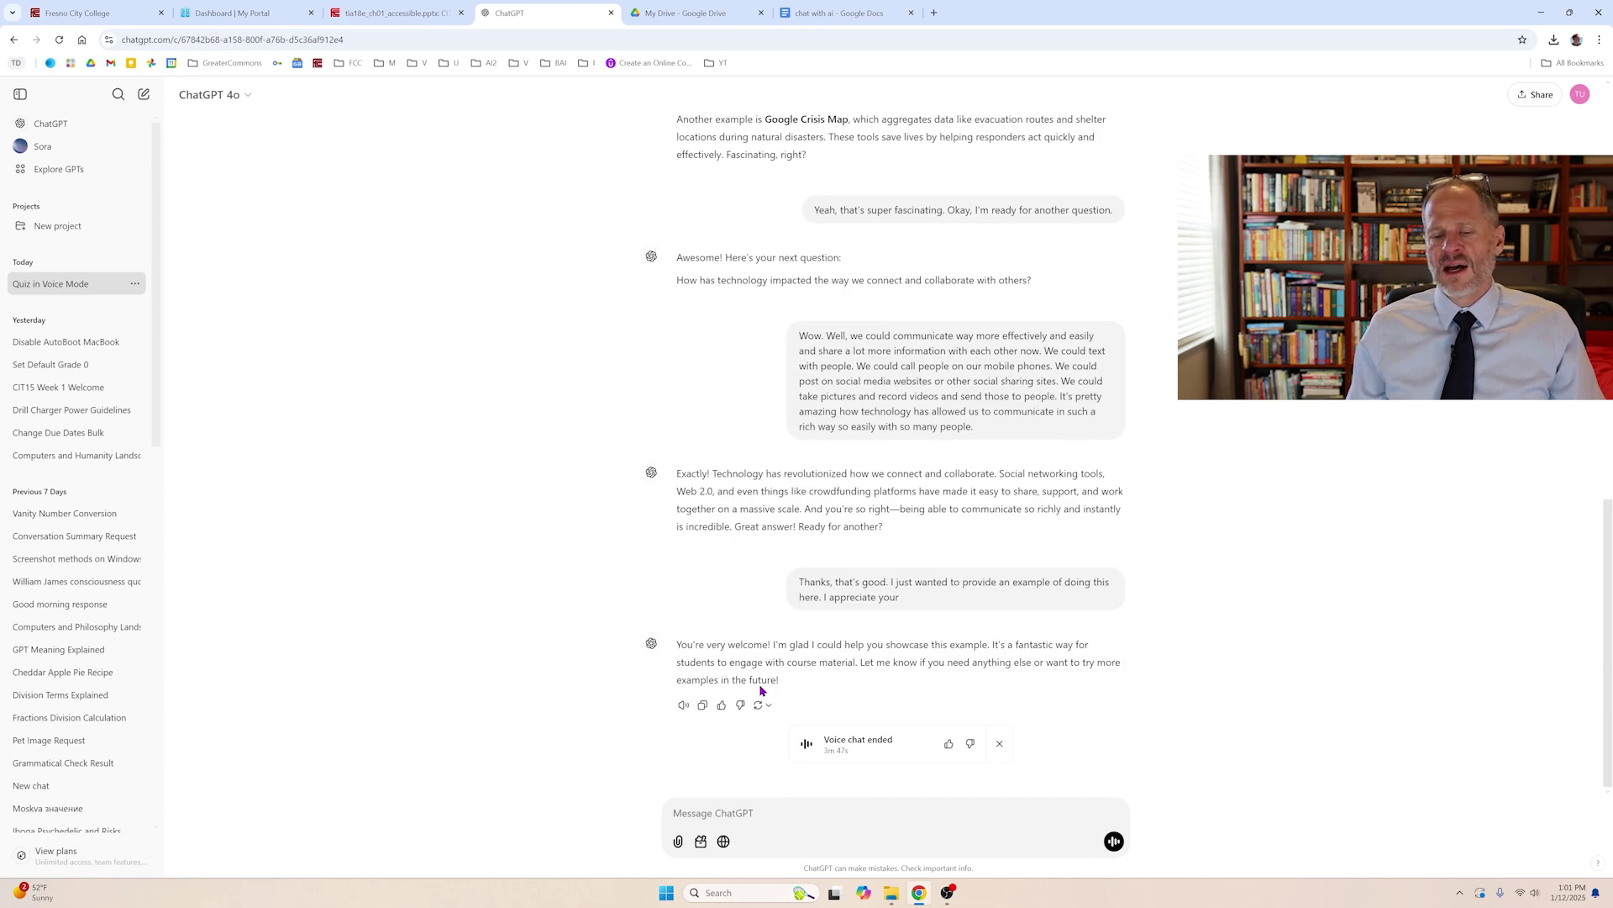
pyautogui.moveTo(799, 682); pyautogui.dragTo(898, 590)
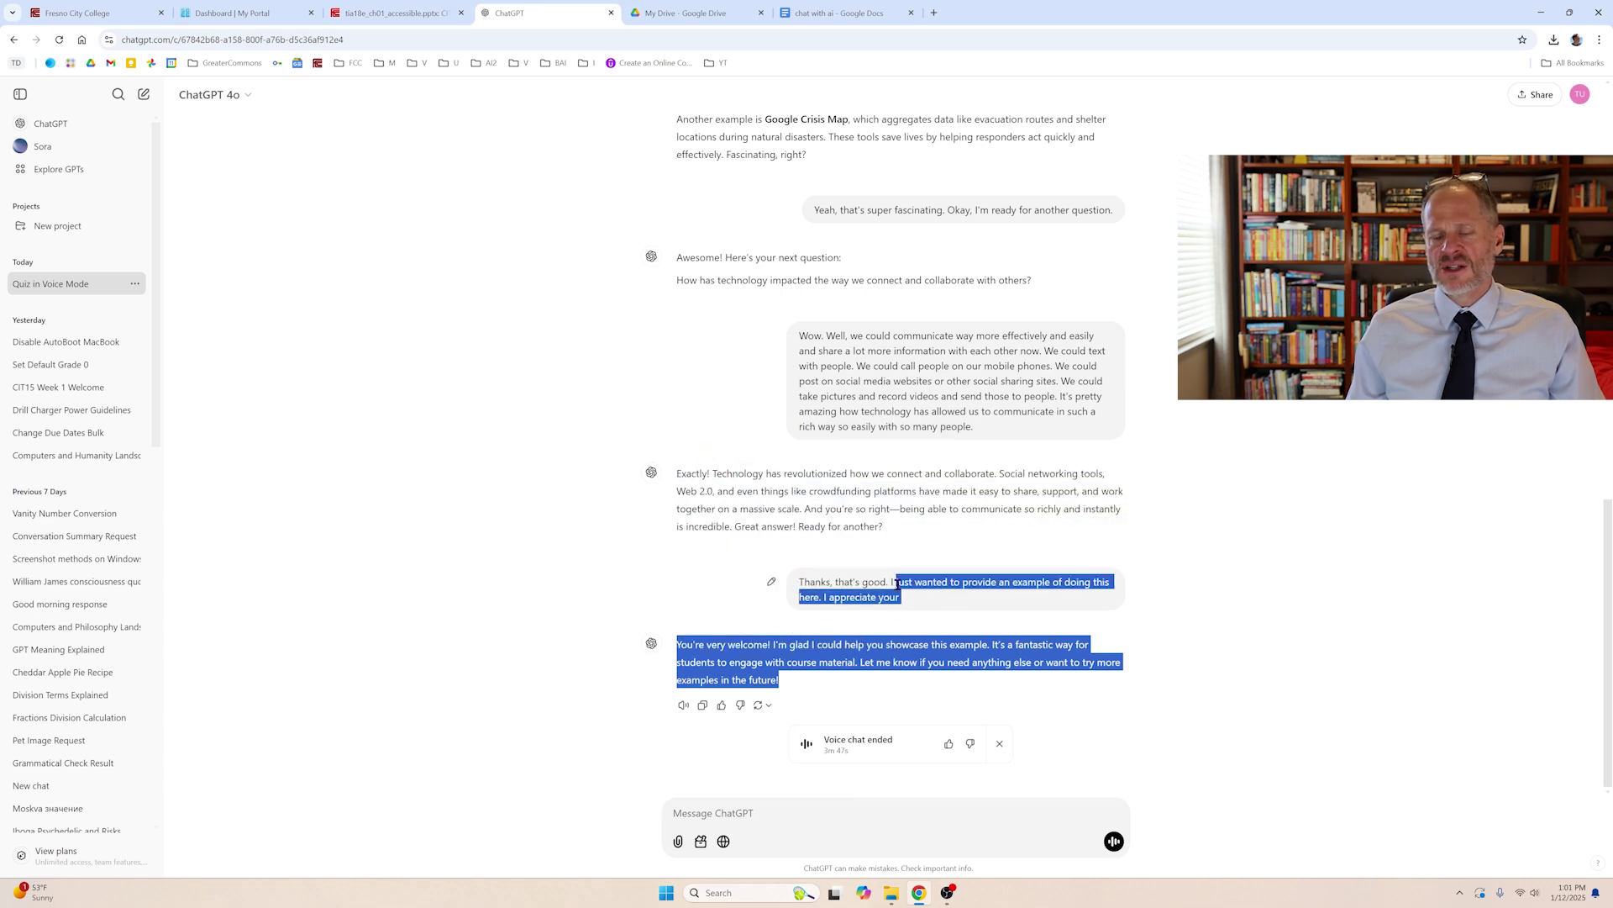
pyautogui.click(933, 580)
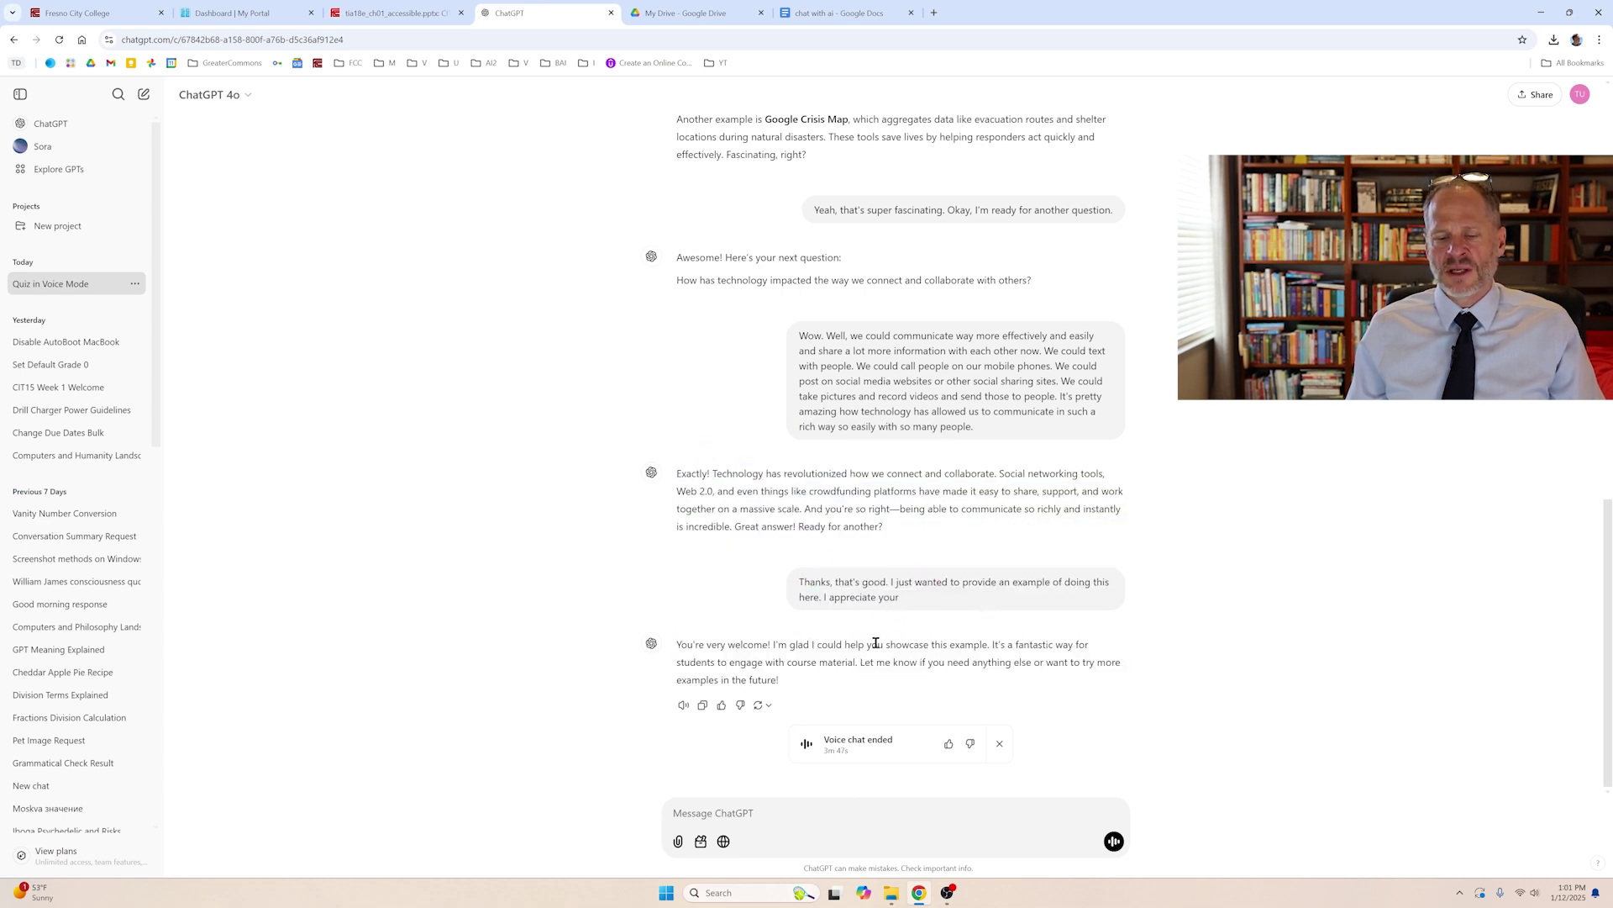